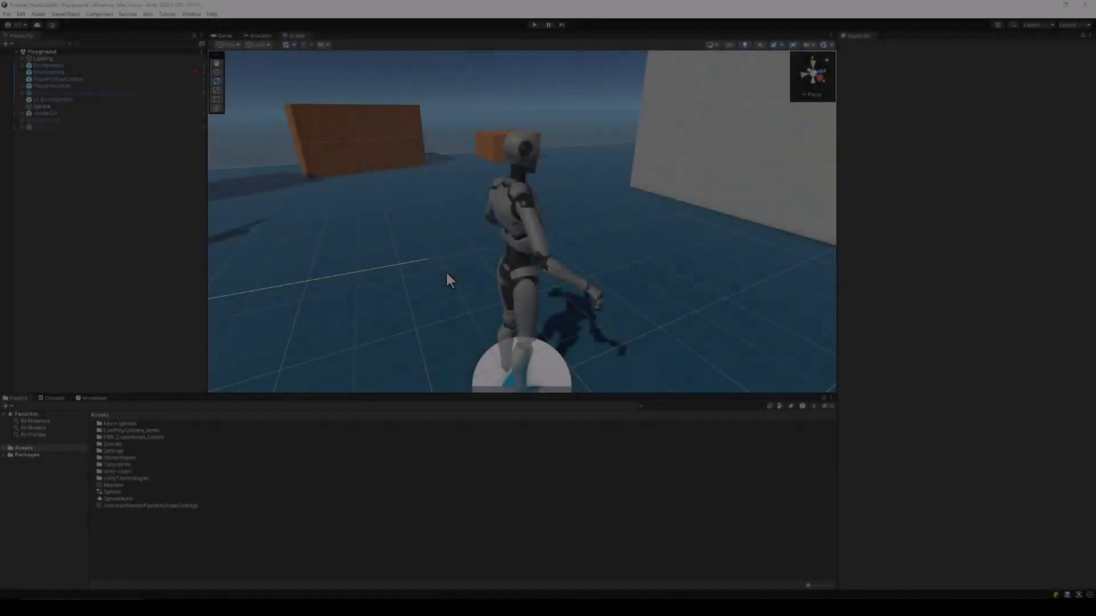
Fly the Scene camera over to frame the T-posed soldier standing before the brown wall
right_click_drag(445, 269, 264, 257)
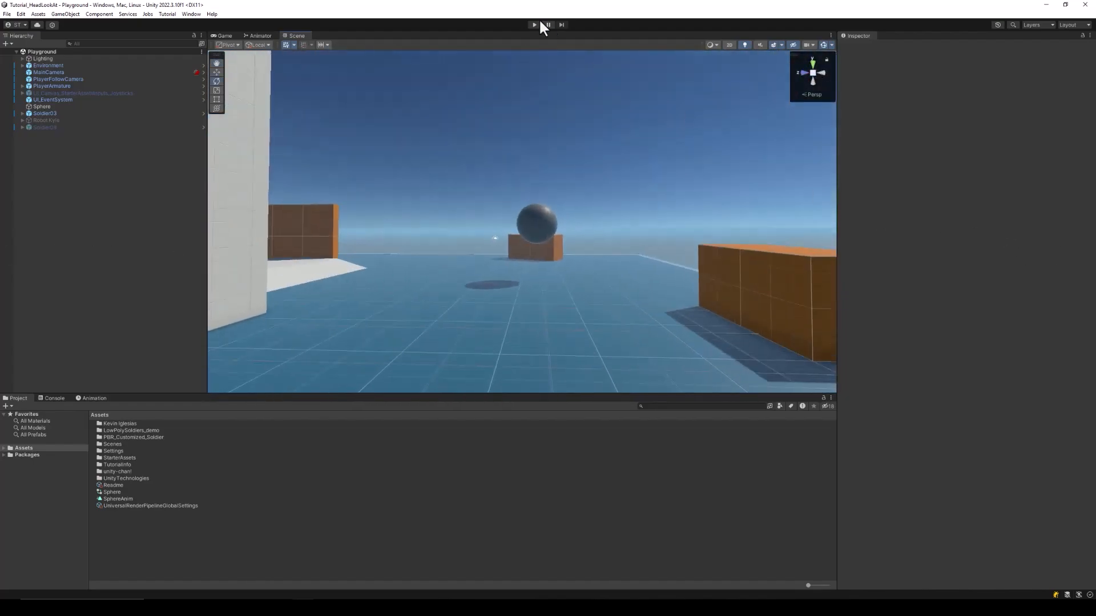
Enter Play mode and run the robot forward past the soldier and Sphere toward the orange boxes
left_click(534, 25)
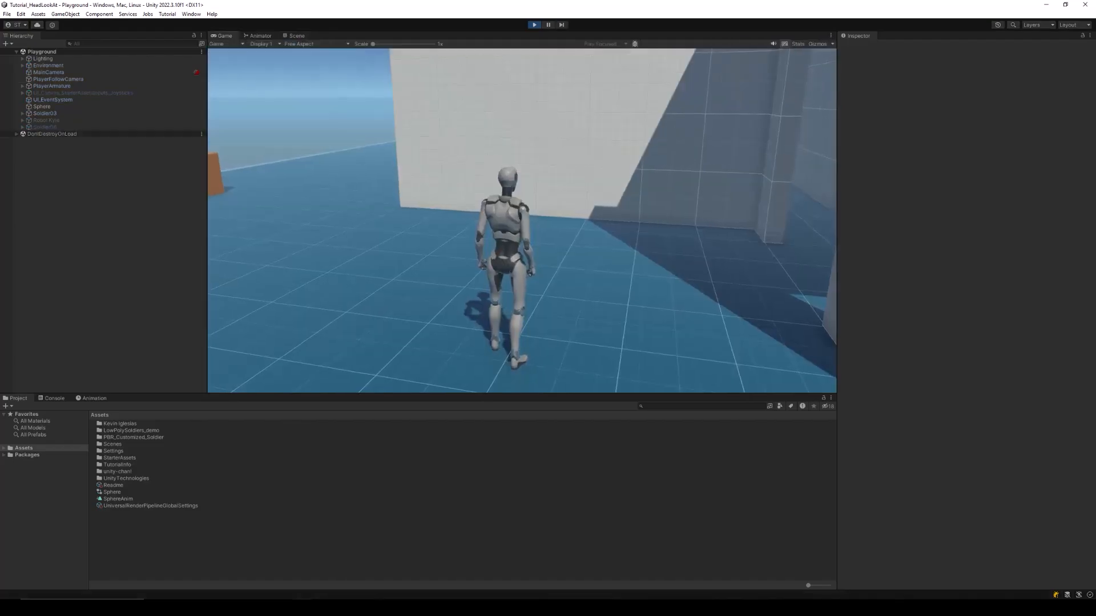
key("w")
key("w")
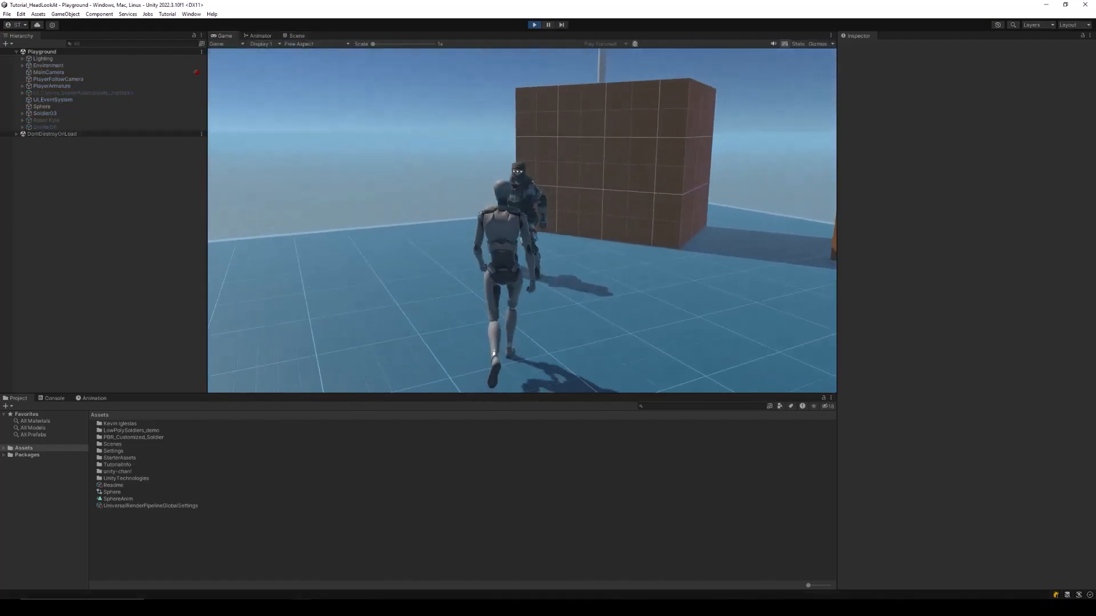
key("w")
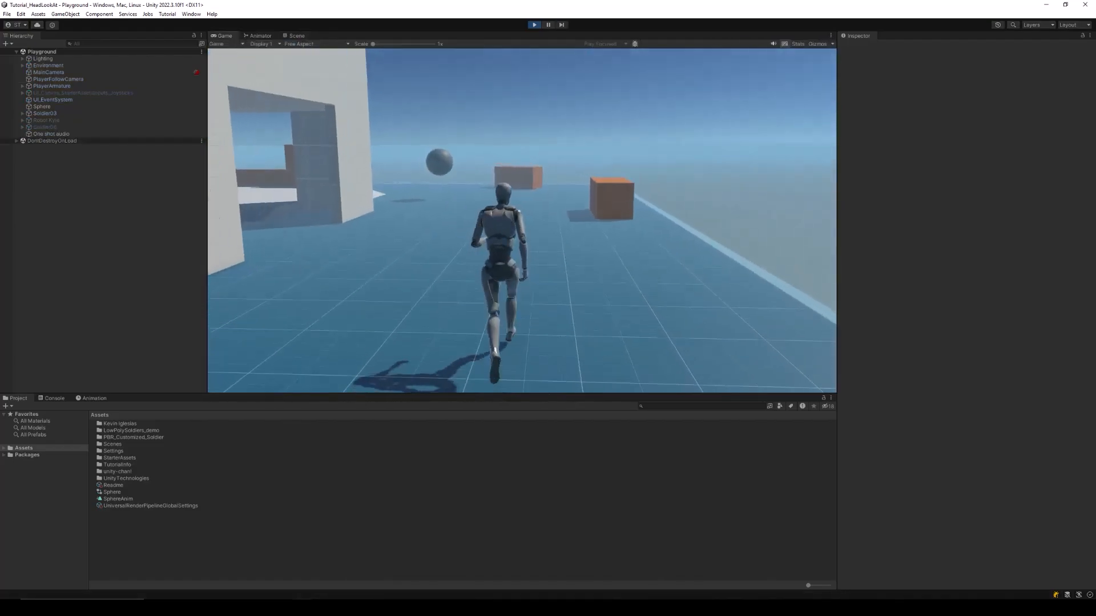
key("w")
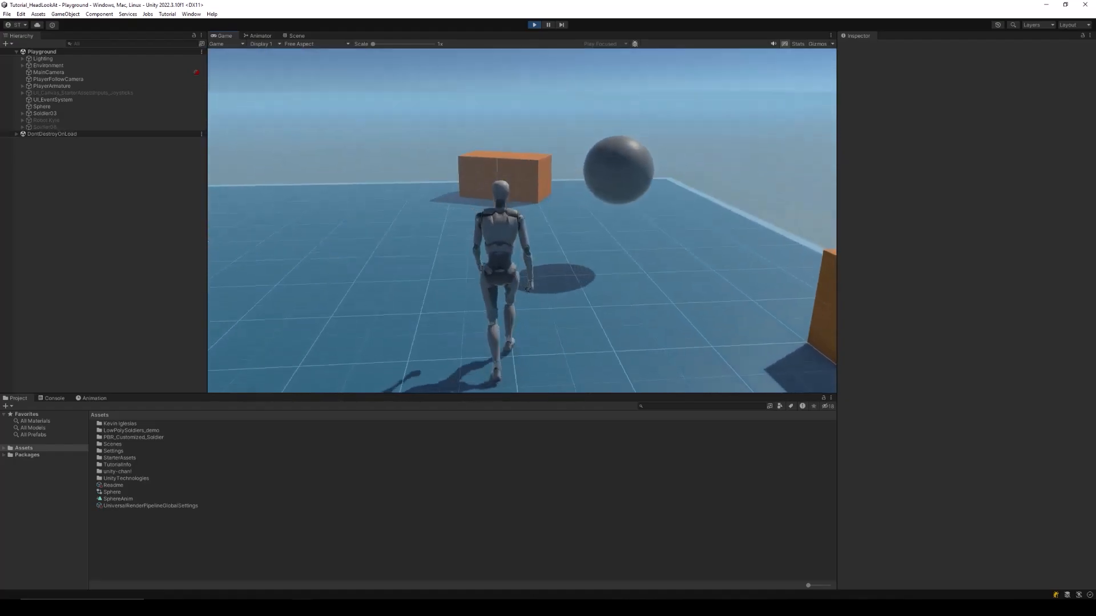
key("w")
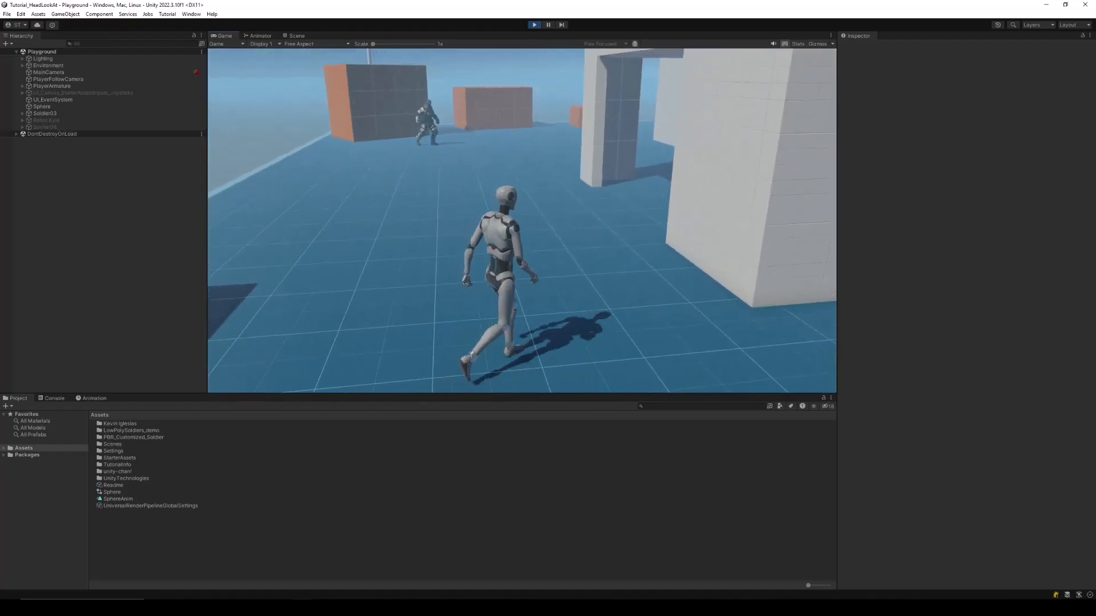
key("w")
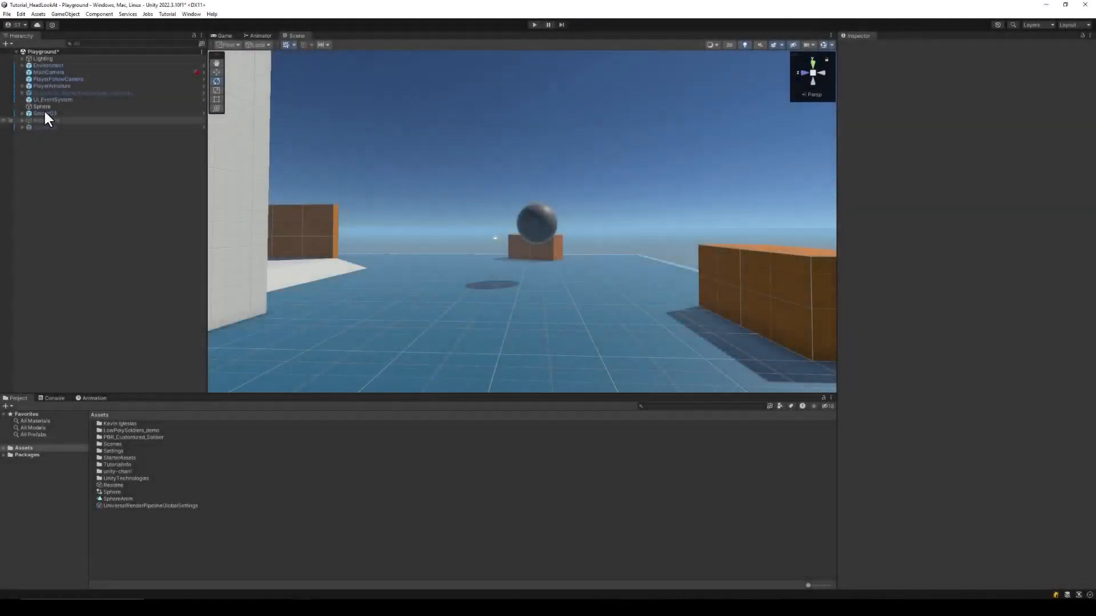
Expand PlayerArmature > Skeleton > Hips > Spine > Chest > UpperChest > Neck down to the Head bone
left_click(22, 85)
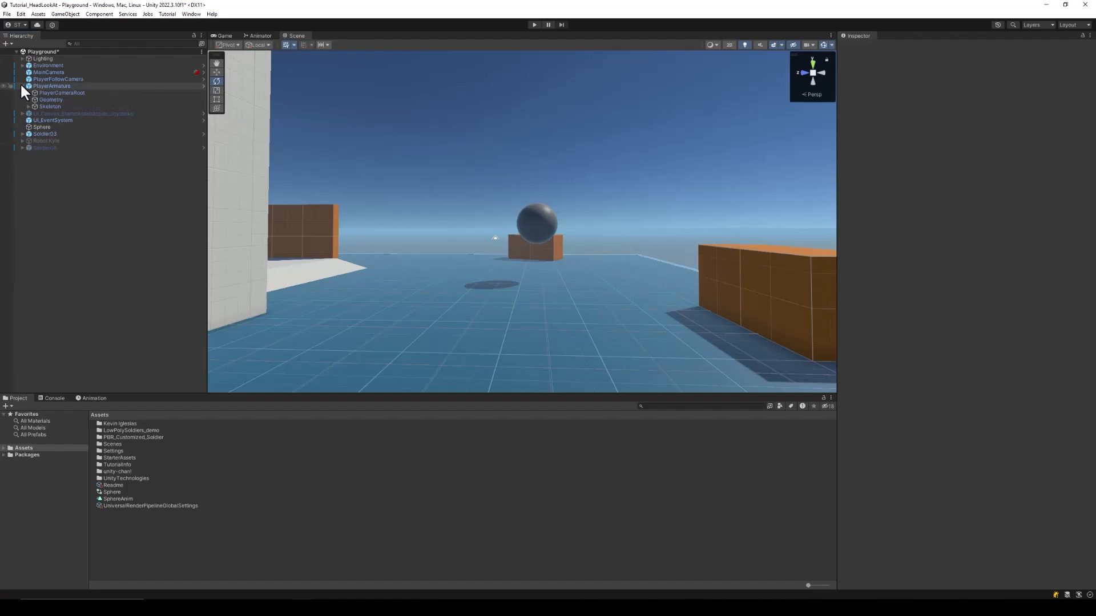
left_click(29, 107)
left_click(35, 114)
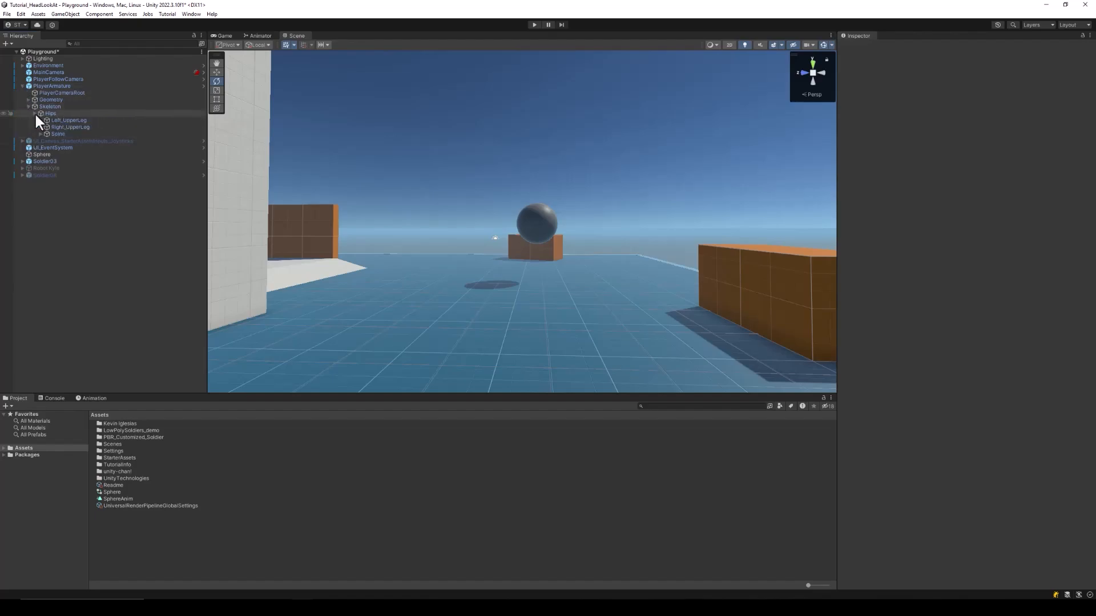
left_click(42, 134)
left_click(46, 141)
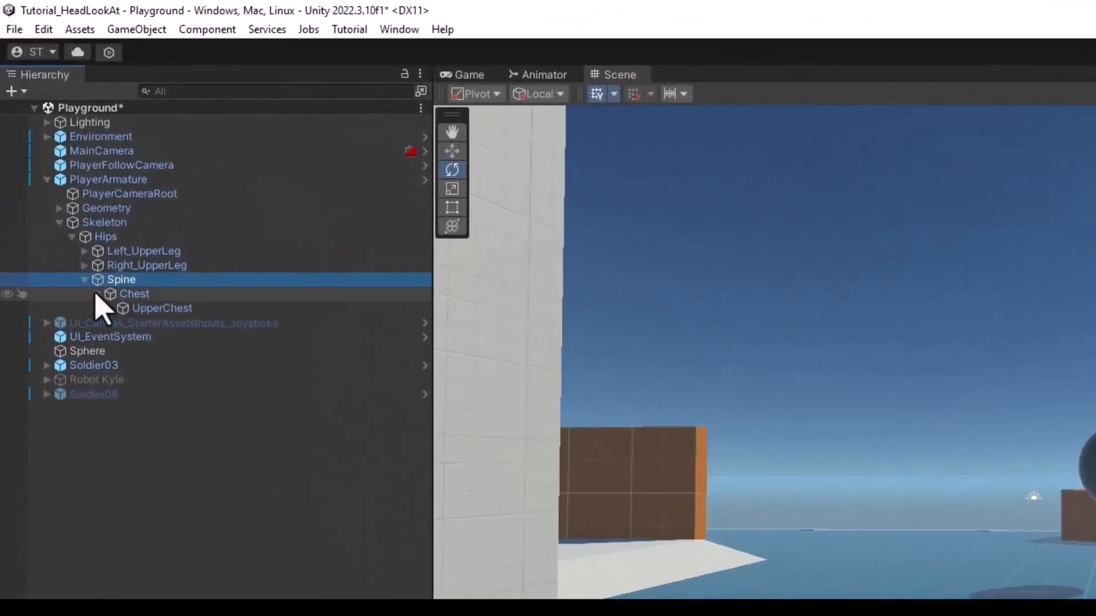
left_click(110, 308)
left_click(122, 337)
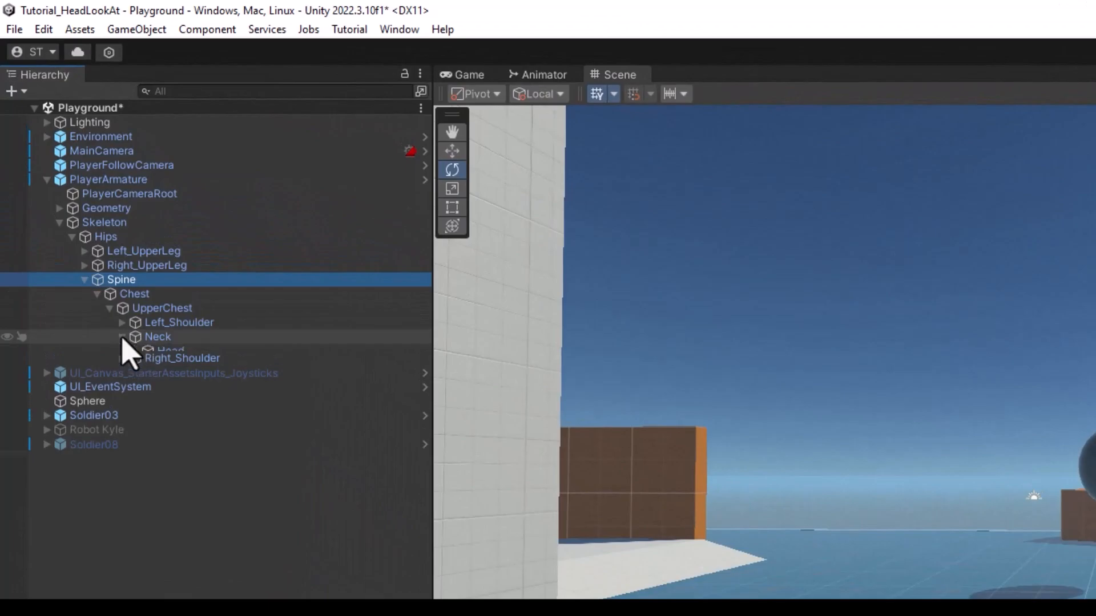
Select the Neck bone and frame the Head bone in the Scene view
left_click(162, 338)
double_click(172, 350)
left_click(174, 340)
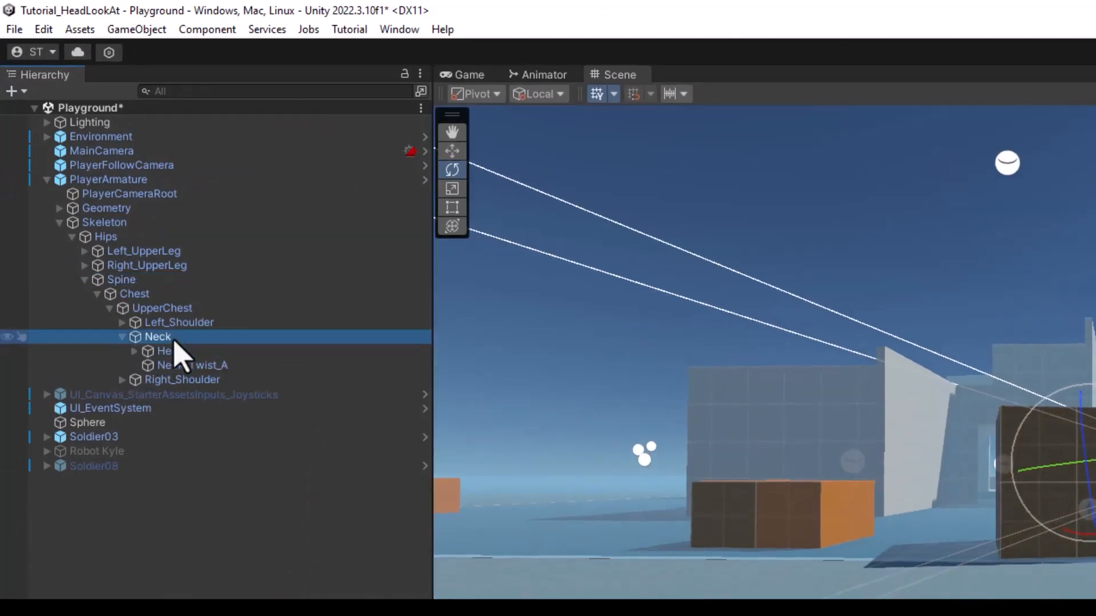
scroll(993, 565, "up", 12)
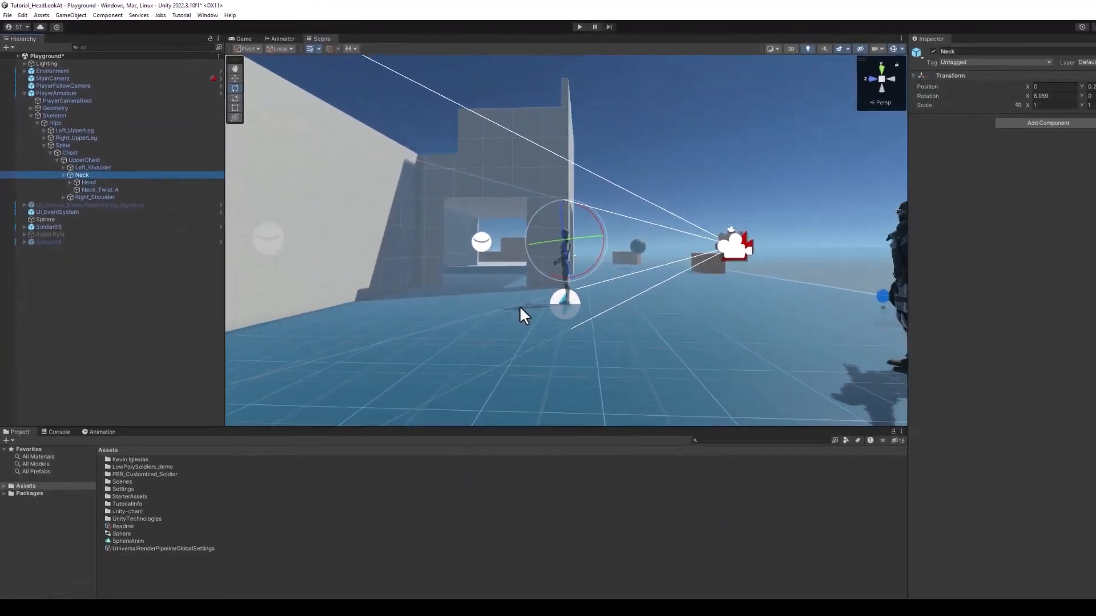
scroll(519, 306, "up", 3)
double_click(86, 182)
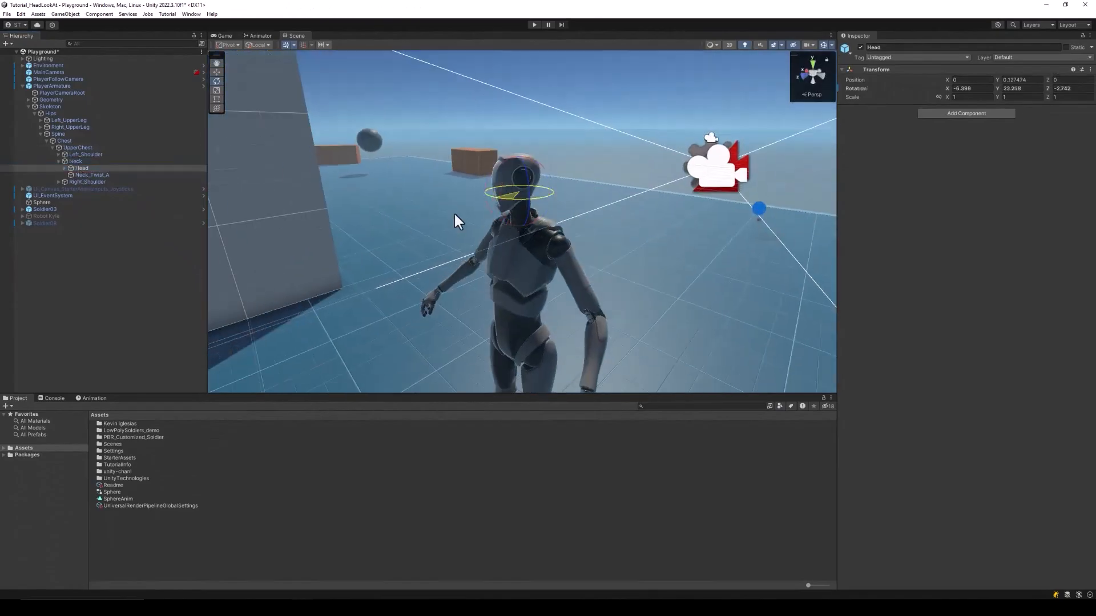
Test-rotate the Neck, undo it back to 6.959, 0, 0, then select the body mesh
left_click(523, 206)
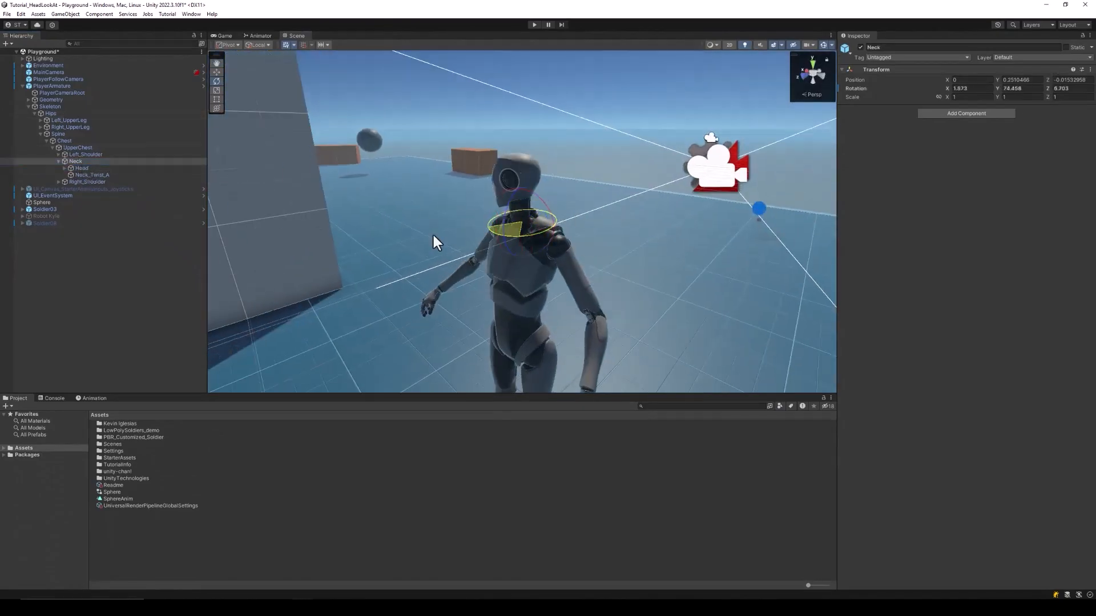
left_click_drag(433, 236, 437, 234)
key("ctrl+z")
left_click_drag(536, 198, 505, 201)
left_click_drag(551, 227, 484, 170, "alt")
key("ctrl+z")
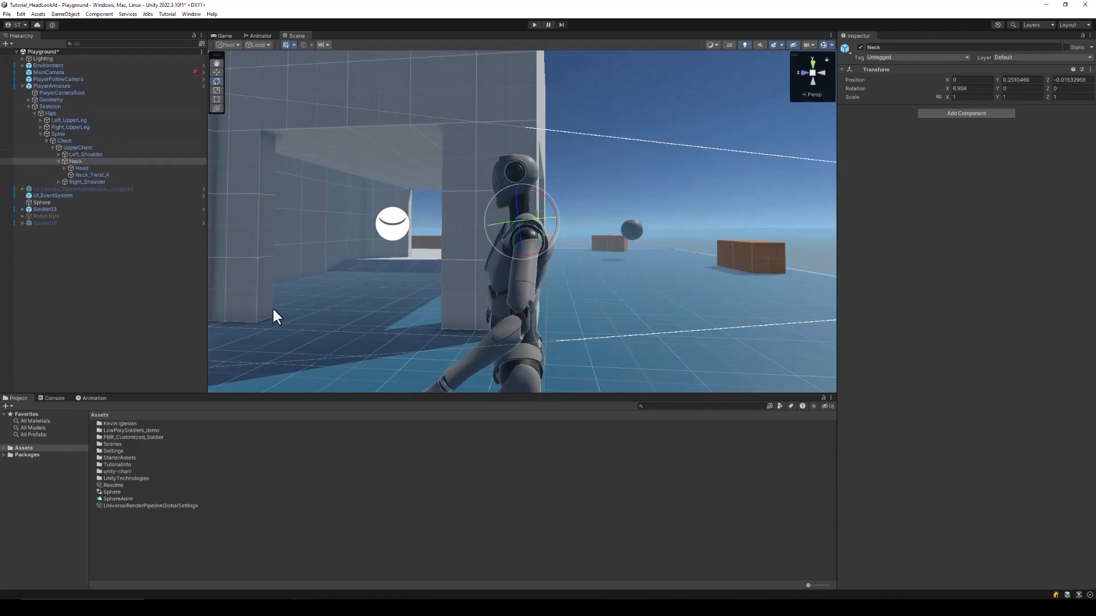
left_click(531, 286)
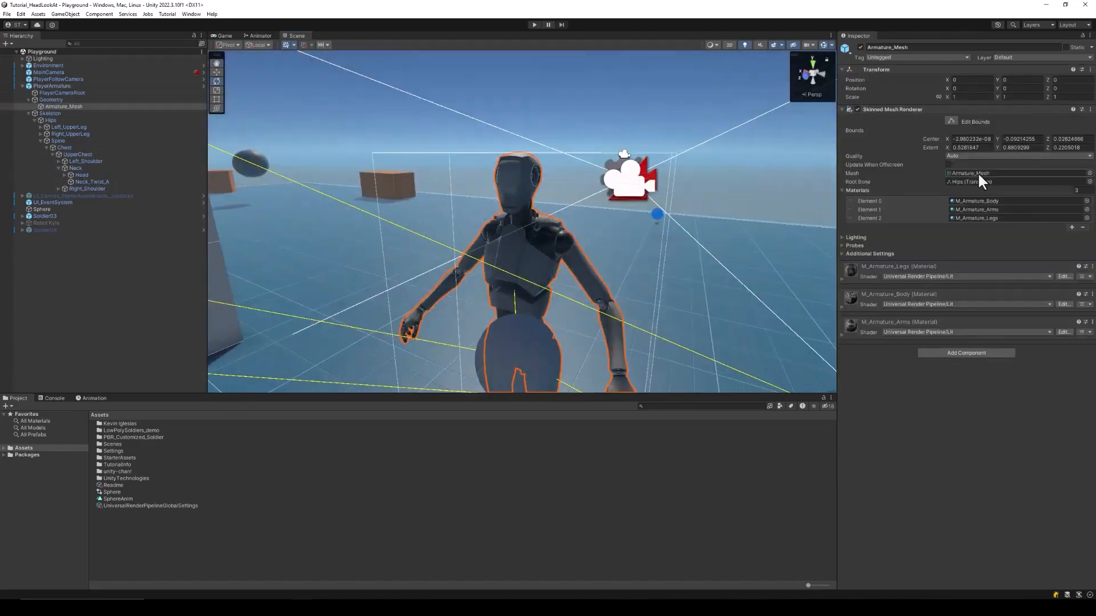
Ping Armature_Mesh, open the Armature avatar's Configure view, and inspect its Neck and Head bone mapping
left_click(978, 172)
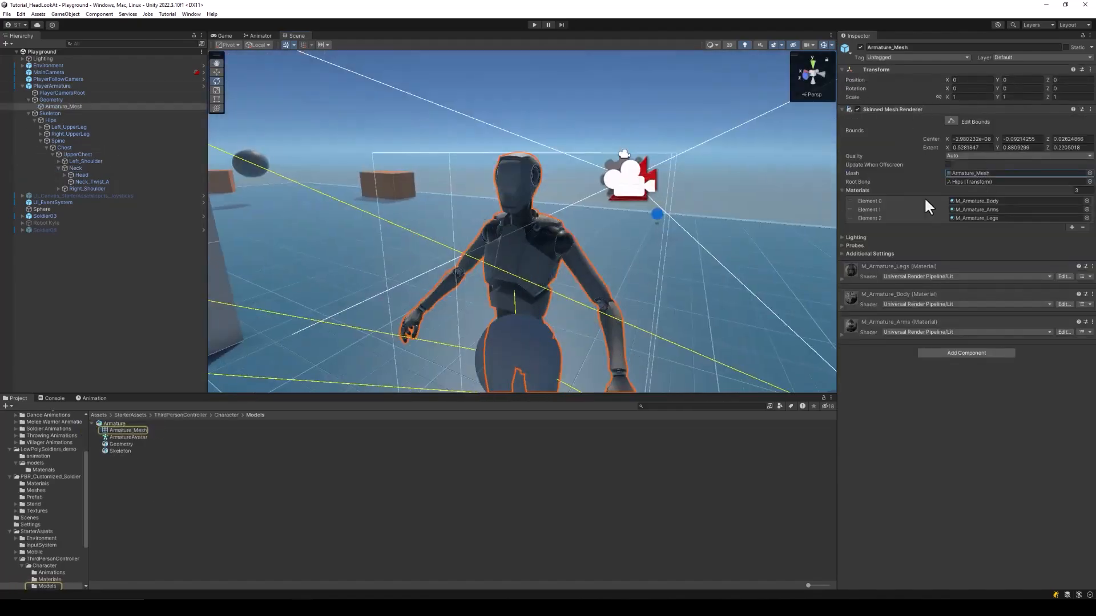
left_click(120, 425)
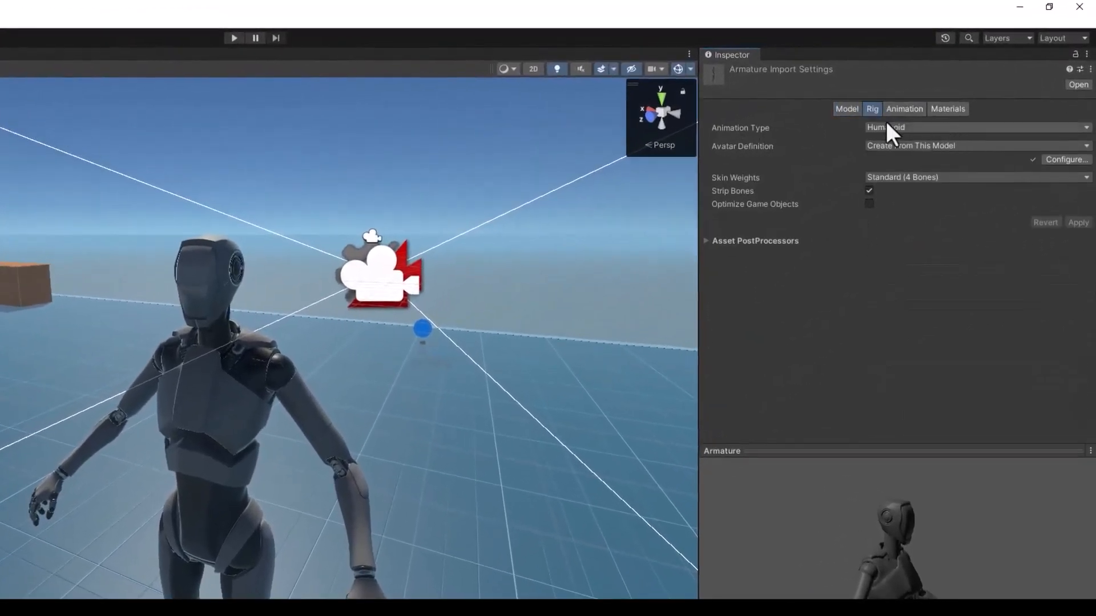
left_click(1066, 160)
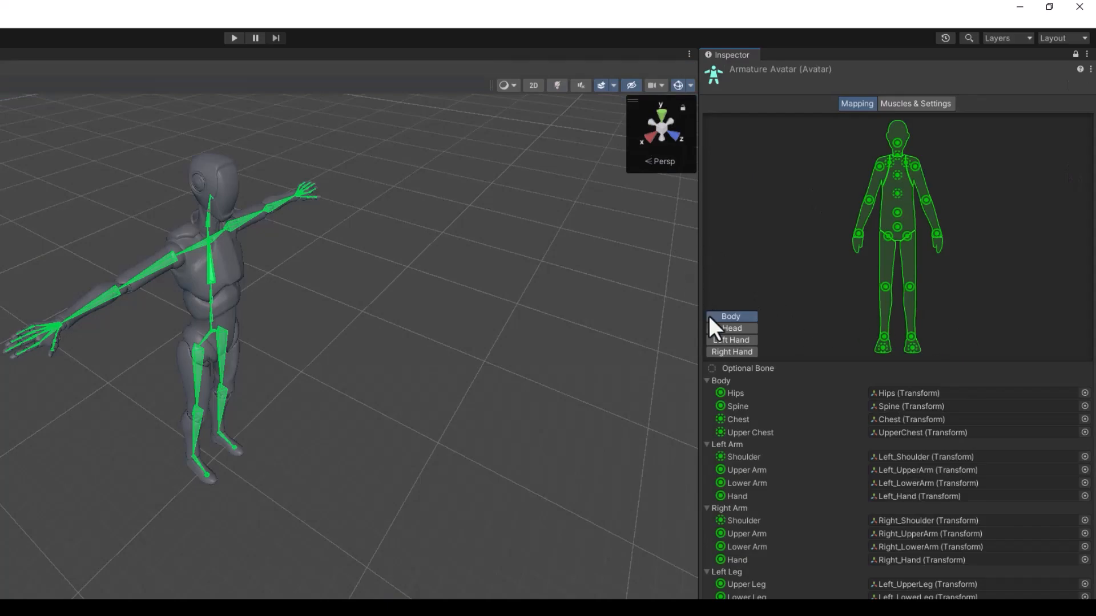
left_click(721, 329)
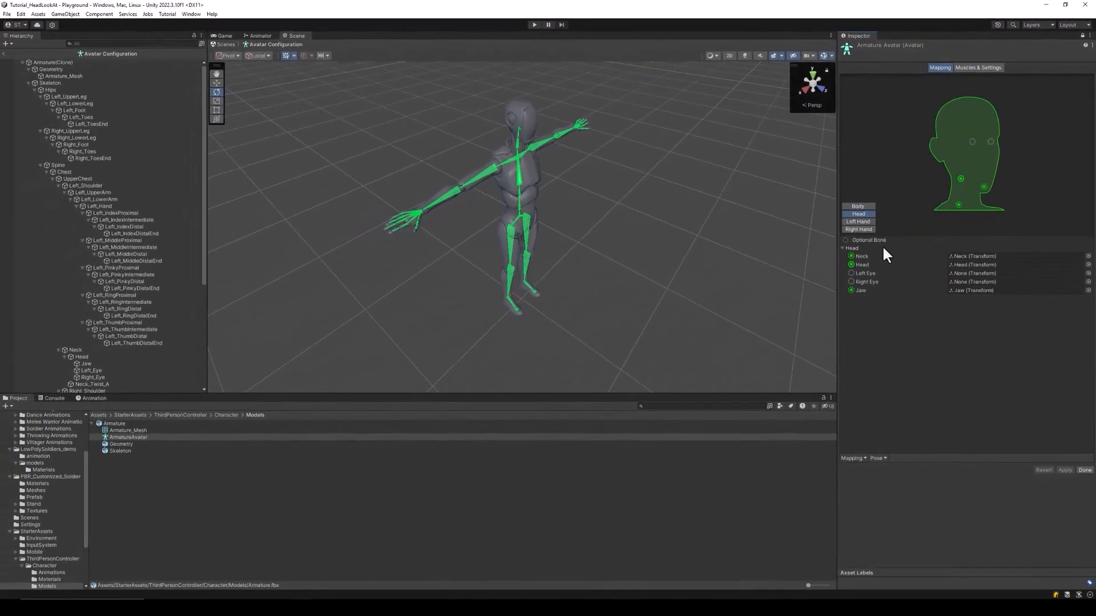
left_click(972, 256)
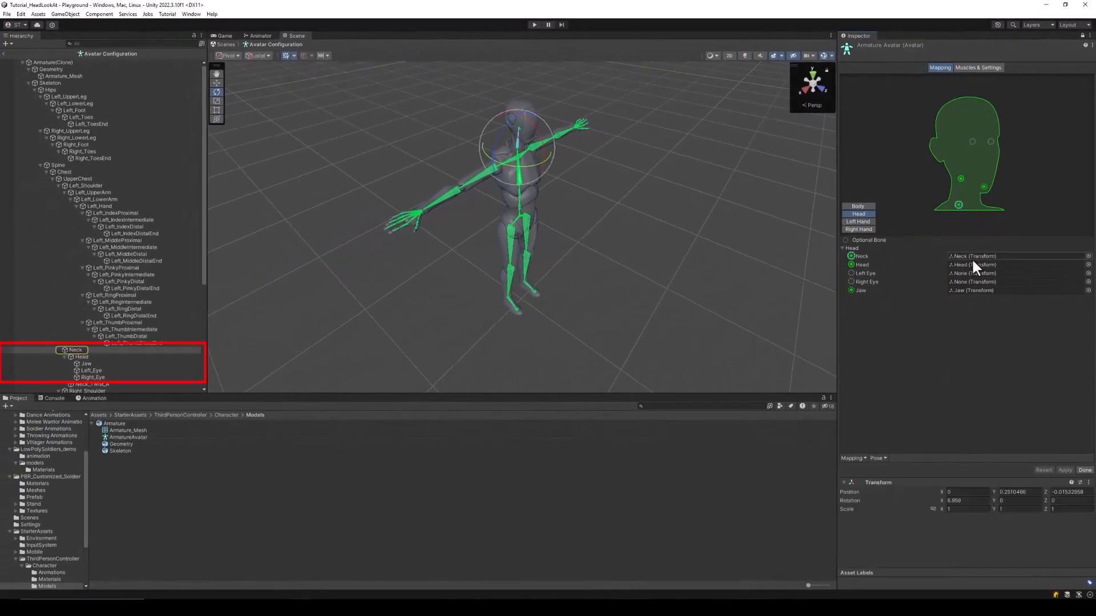
left_click(971, 265)
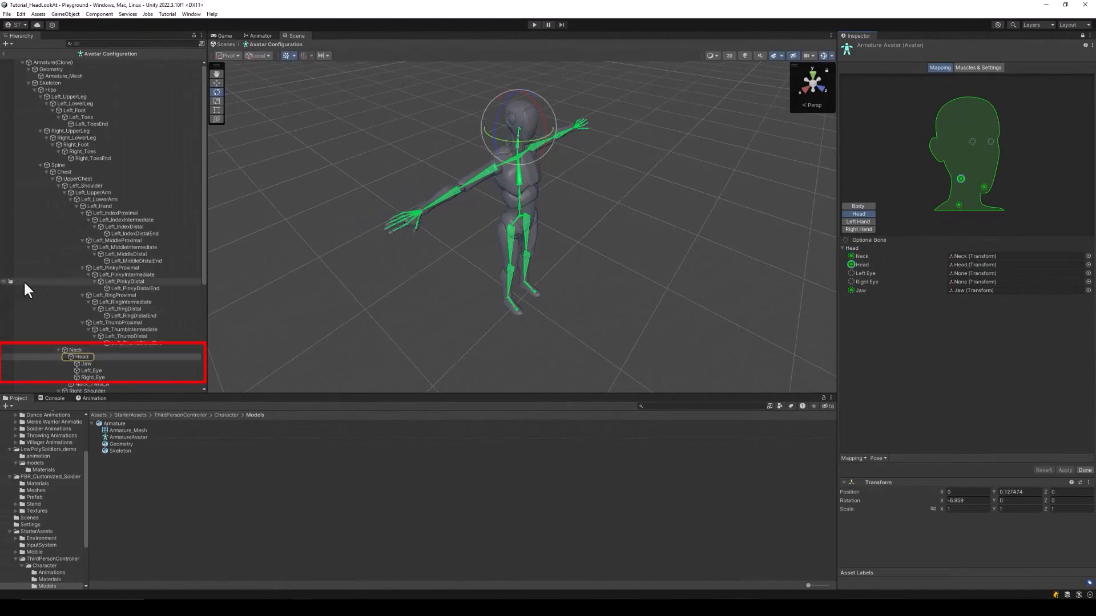
scroll(129, 372, "down", 5)
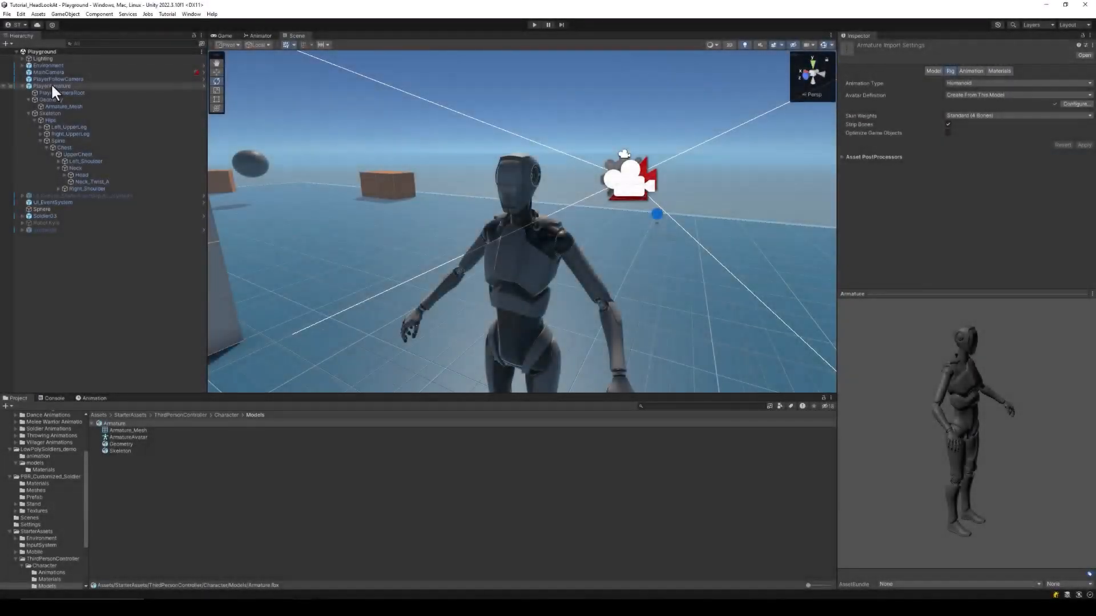
Remove the missing Script component from PlayerArmature
left_click(50, 85)
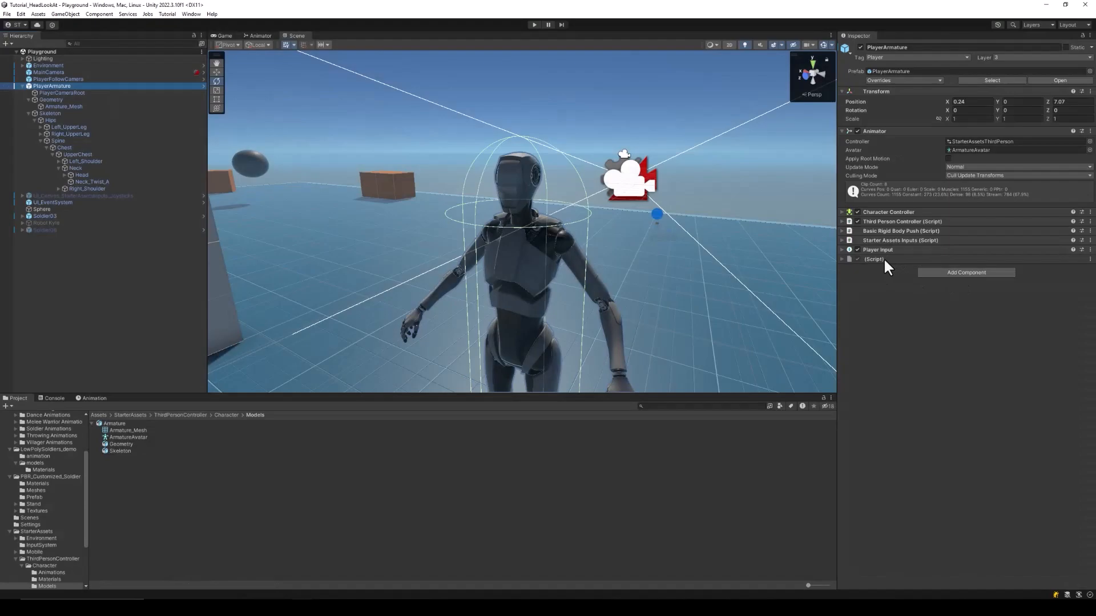
right_click(884, 258)
left_click(919, 286)
Create and add a new HeadLook script to PlayerArmature and open it in Visual Studio
left_click(940, 262)
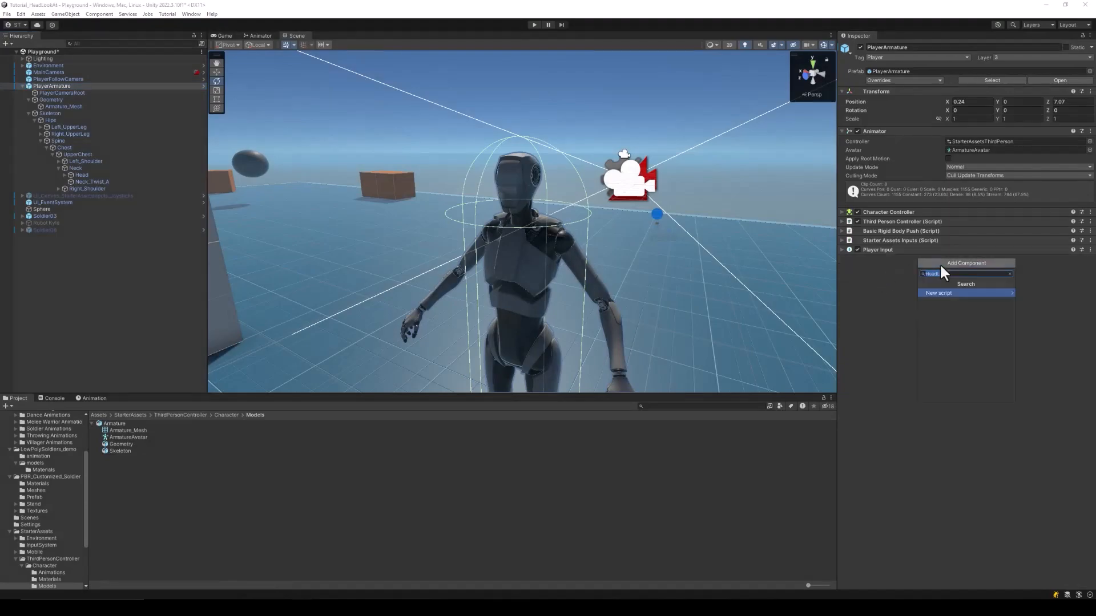
type("HeadLook")
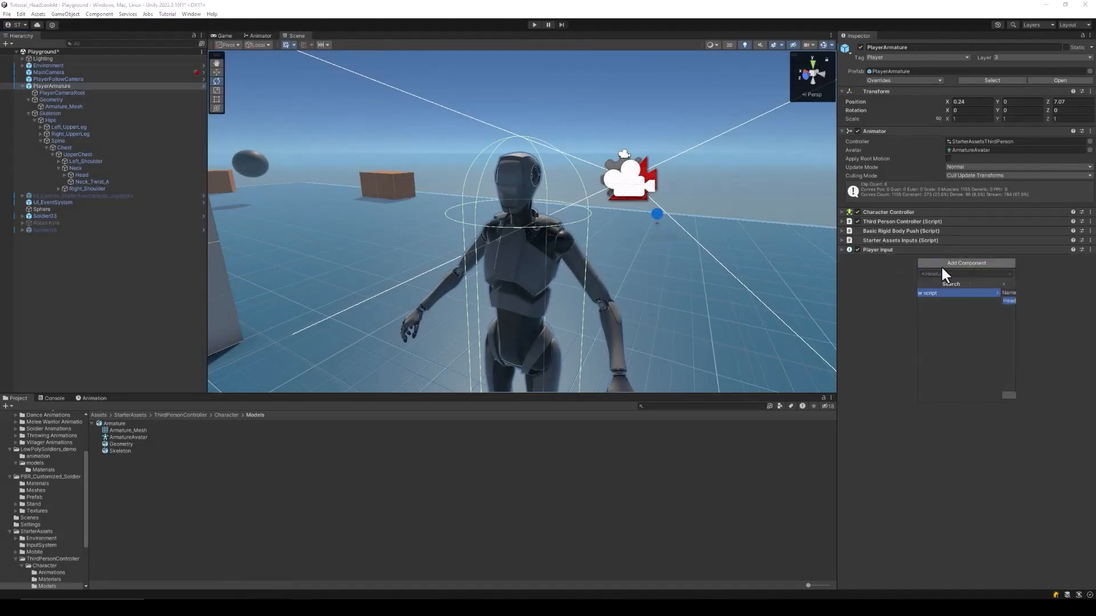
key("Return")
left_click(955, 397)
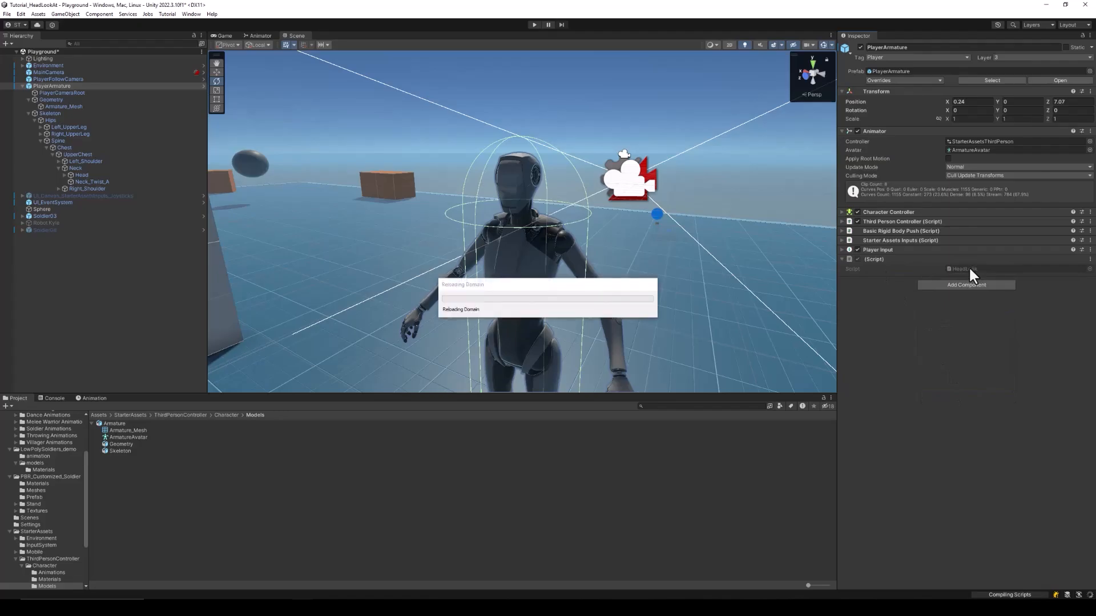
double_click(968, 266)
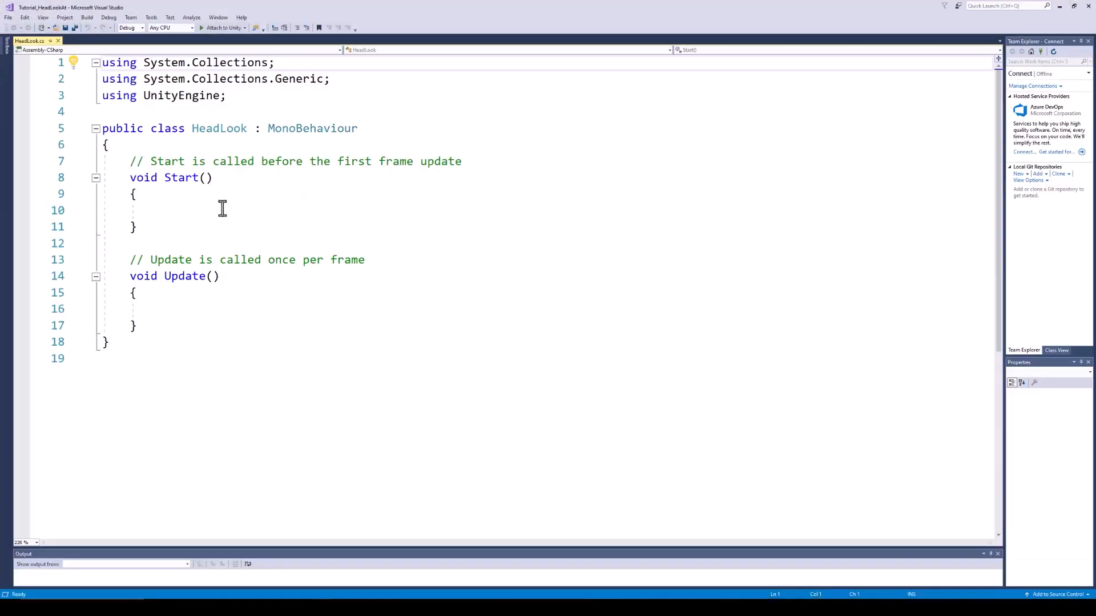
Declare the fields 'public Transform HeadObject, TargetObject;' at the top of HeadLook
left_click(122, 144)
key("Return")
type("public ")
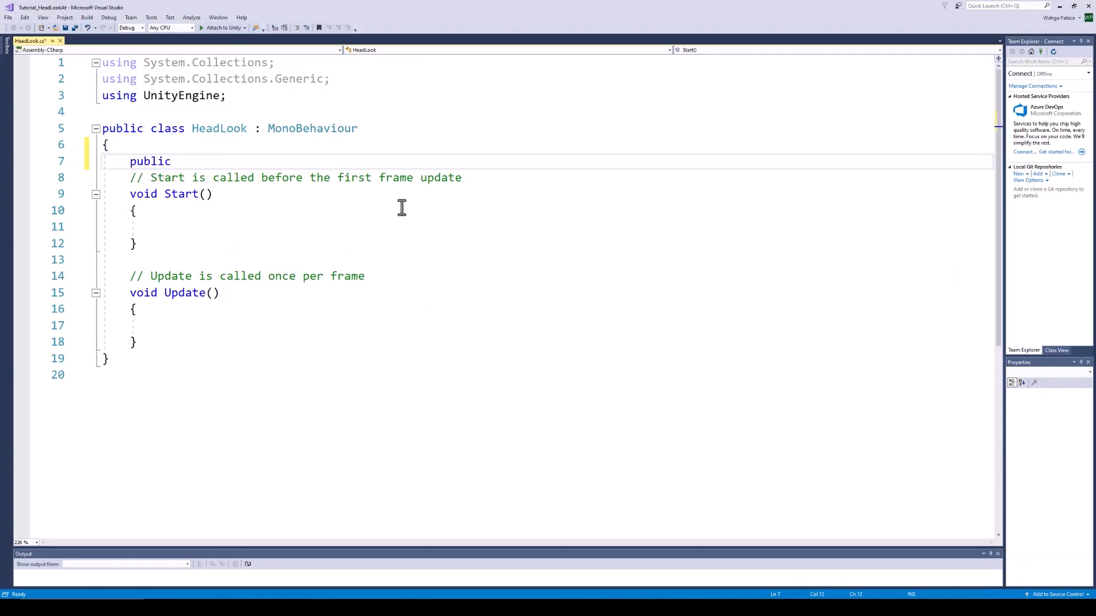
type("Transform HeadObject, TargetObject;")
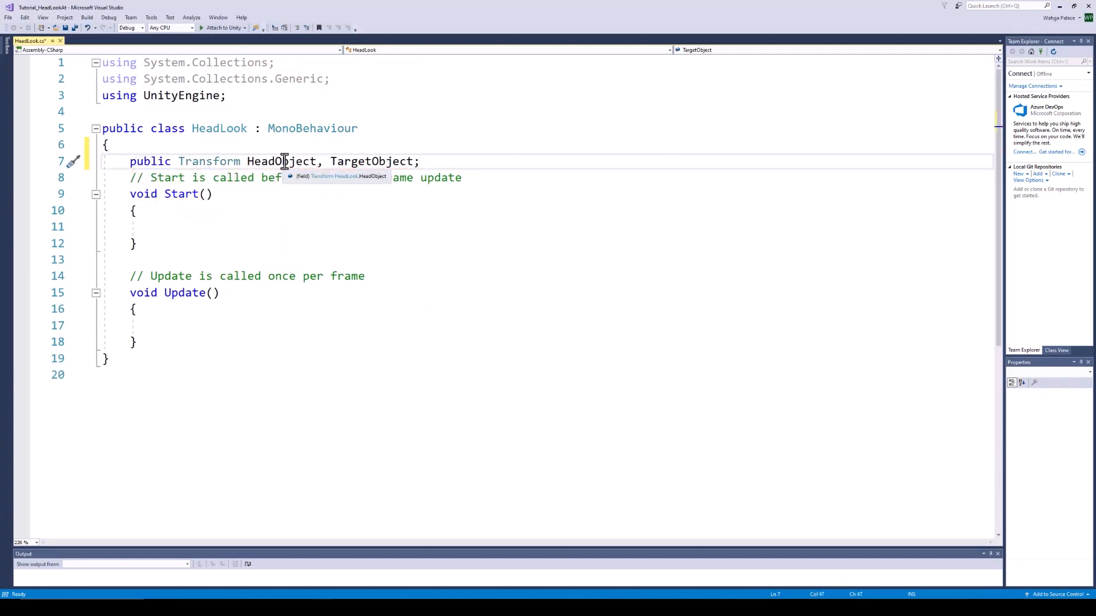
Duplicate the empty Update method and rename the copy to LateUpdate
left_click(285, 162)
left_click(190, 331)
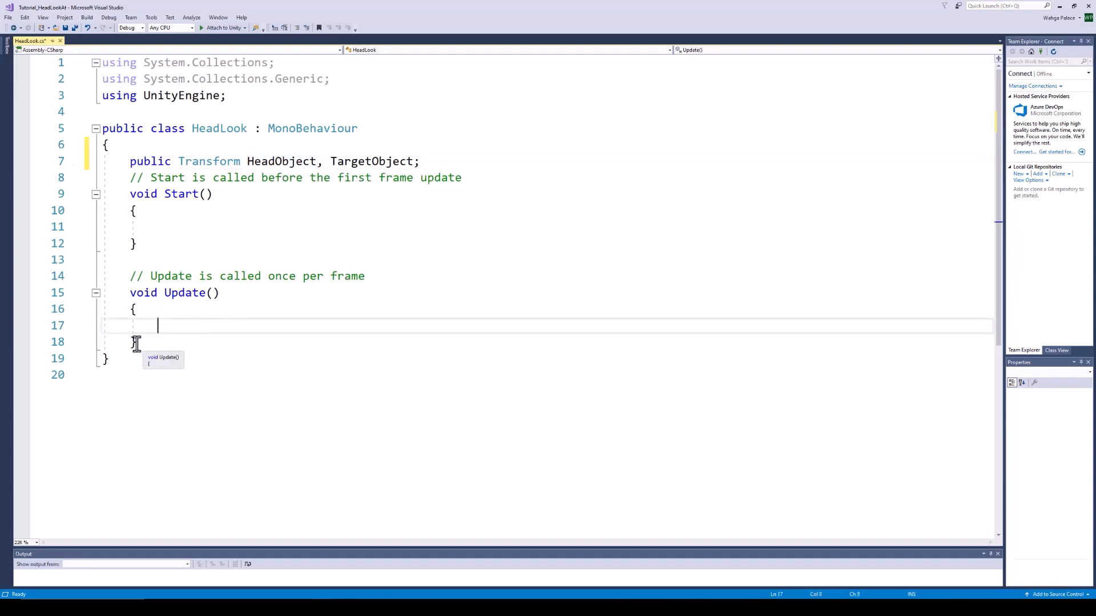
left_click_drag(136, 344, 131, 294)
key("ctrl+c")
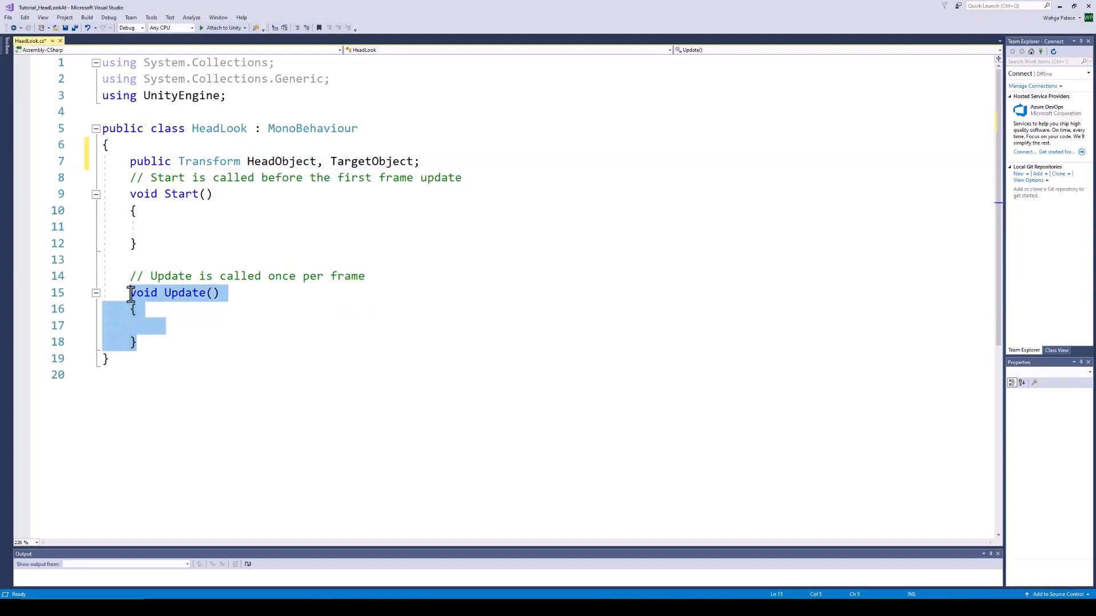
left_click(153, 342)
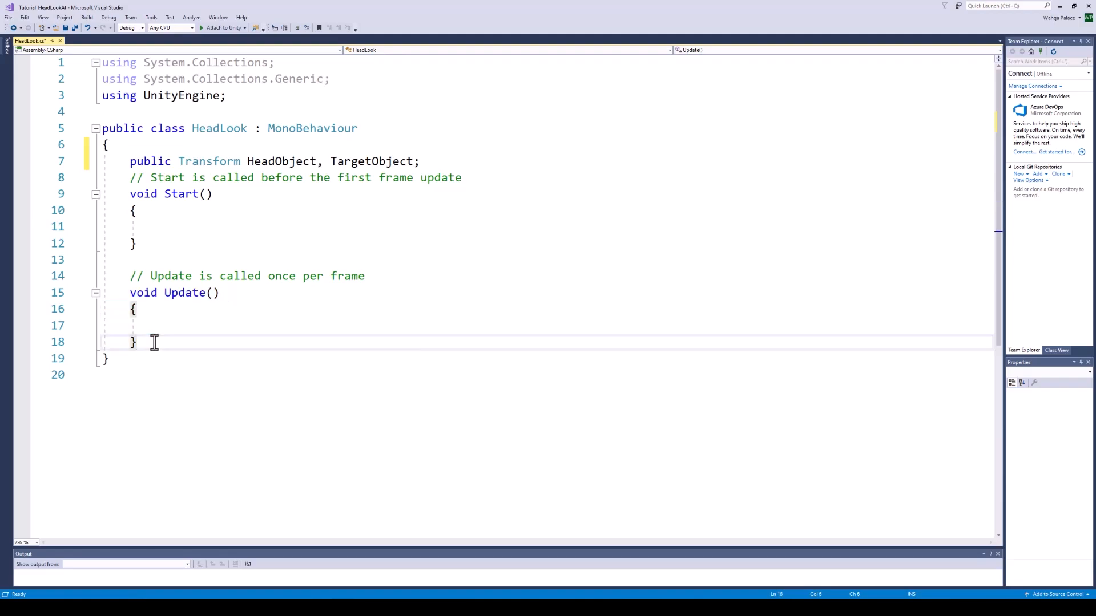
key("Return")
key("Return")
key("ctrl+v")
left_click(165, 375)
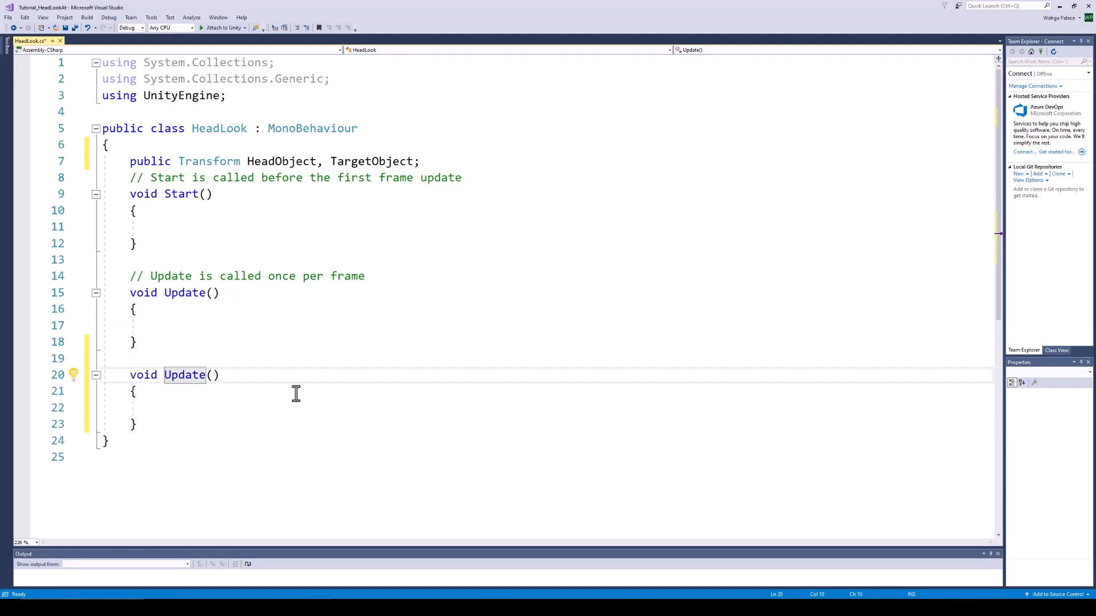
type("Late")
key("Up")
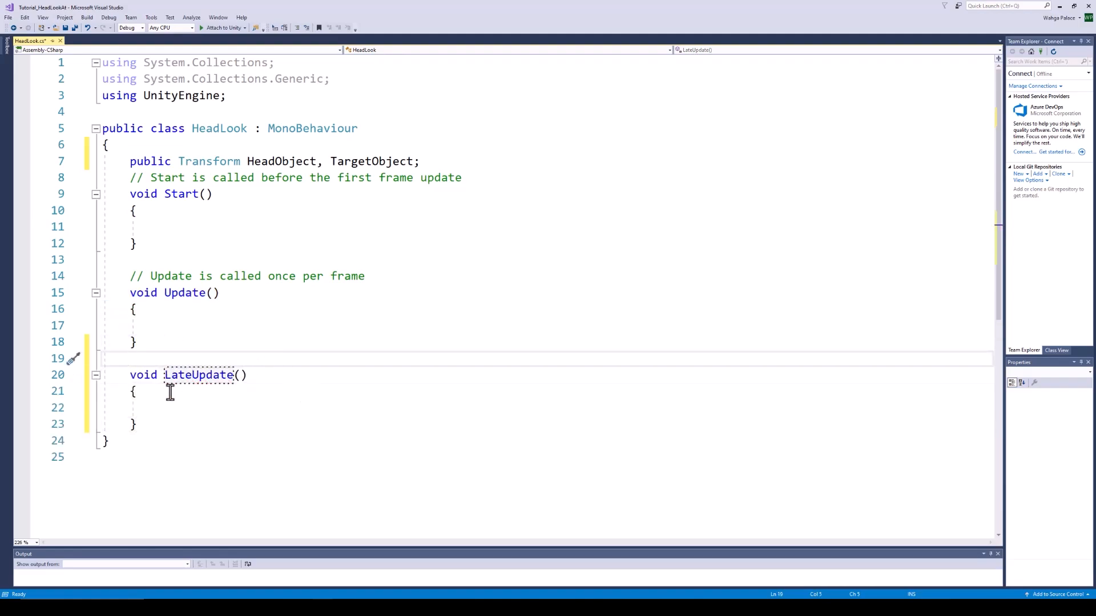
Add HeadObject.LookAt(TargetObject) in LateUpdate, save, and assign Head and Sphere in Unity
double_click(281, 159)
key("ctrl+c")
left_click(192, 414)
key("ctrl+v")
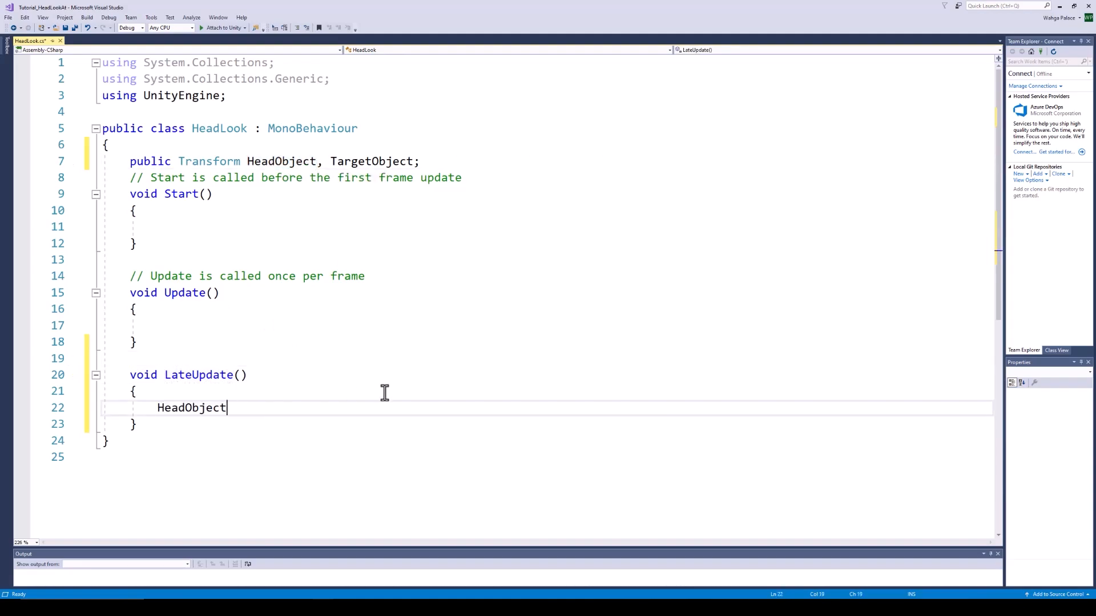
type(".look")
type("(targeto")
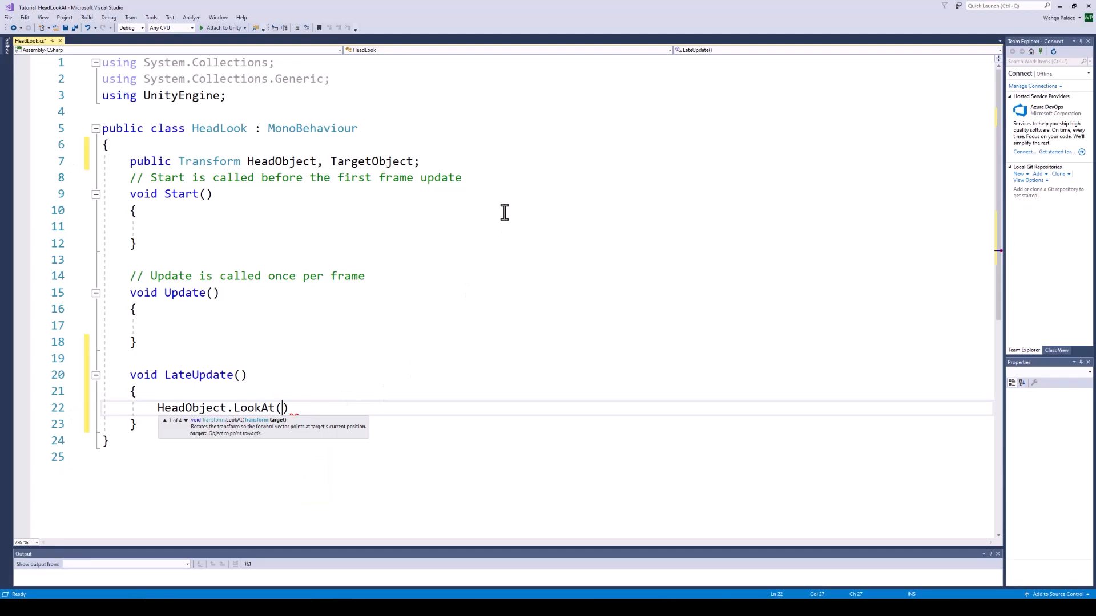
type("b")
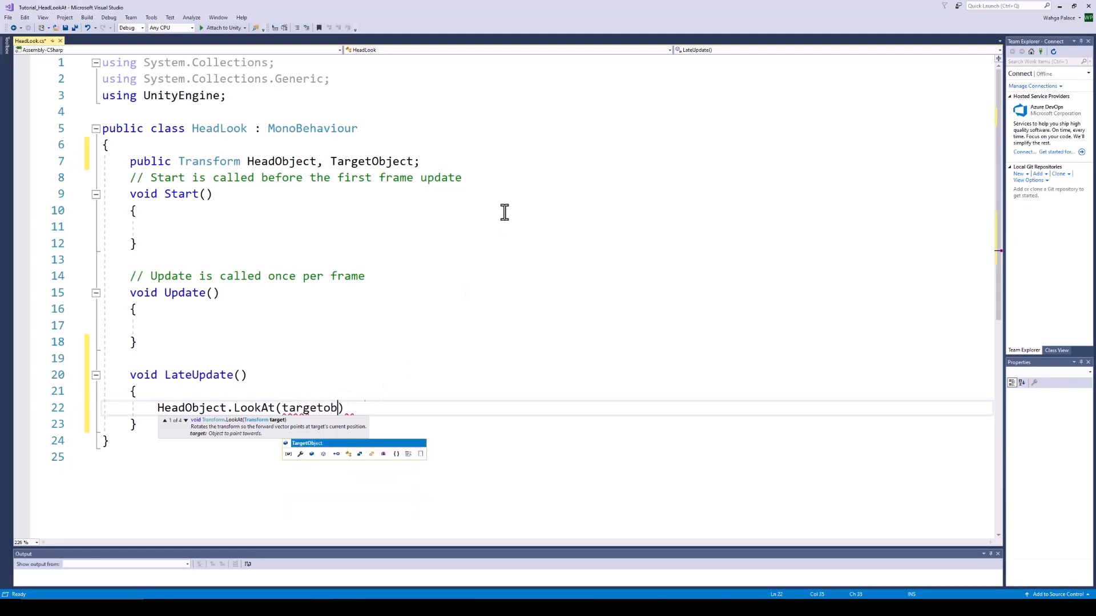
type(");")
key("ctrl+s")
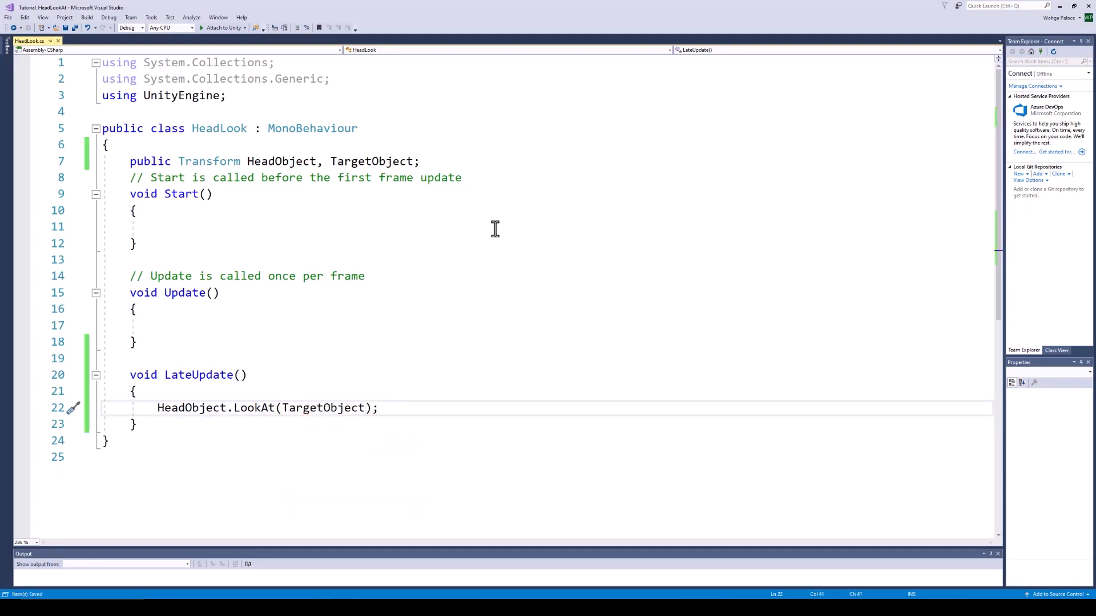
key("alt+Tab")
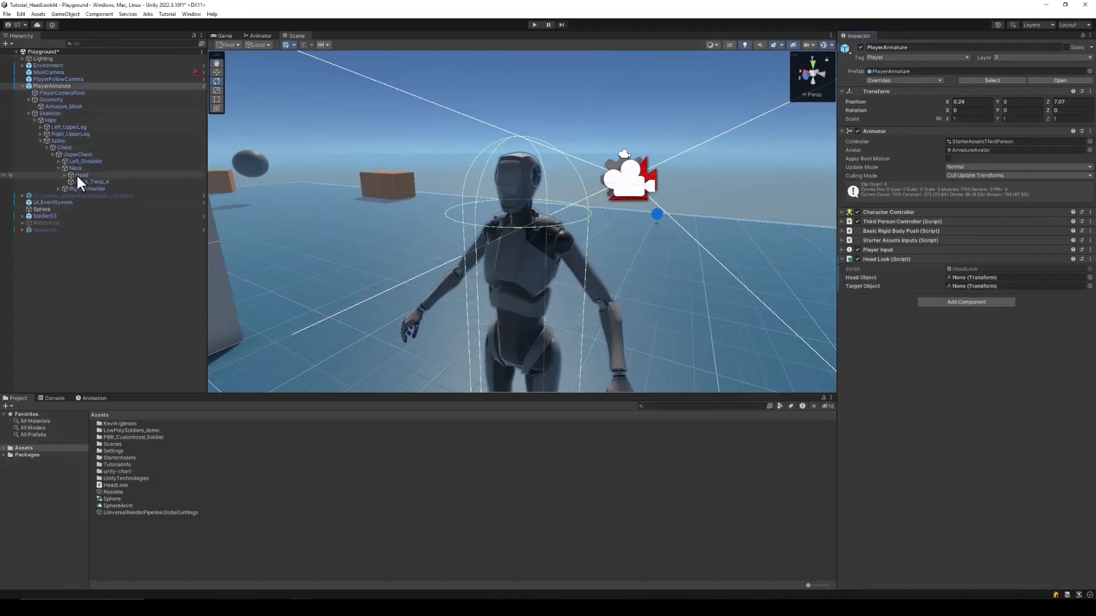
left_click_drag(81, 176, 1007, 284)
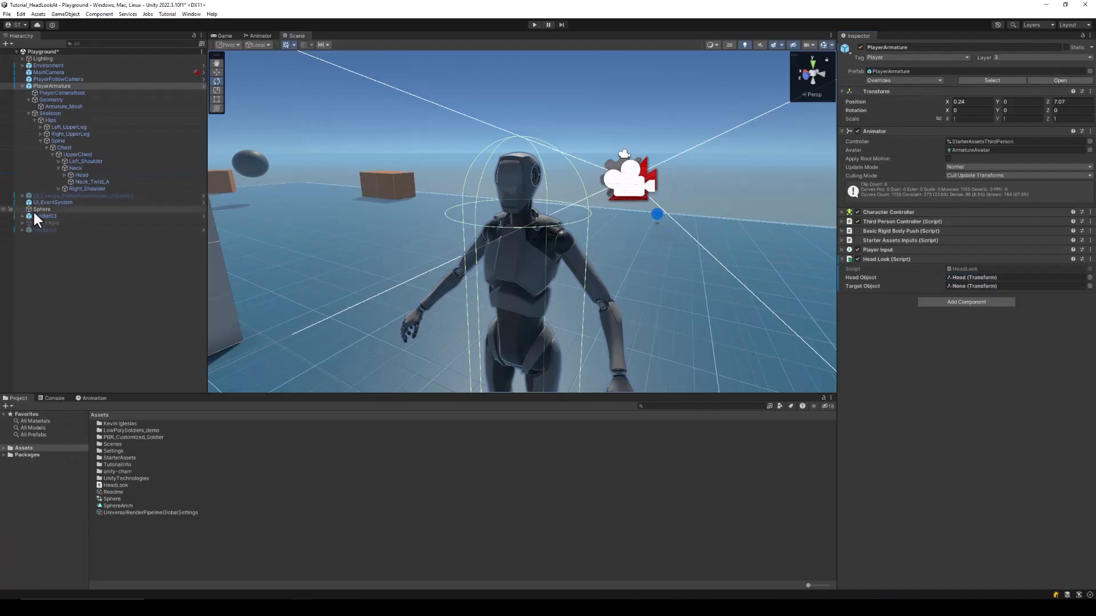
left_click_drag(40, 210, 975, 294)
Play-test by walking and sprinting past the Sphere, up the stairs, and jumping onto the wall edge
left_click(534, 24)
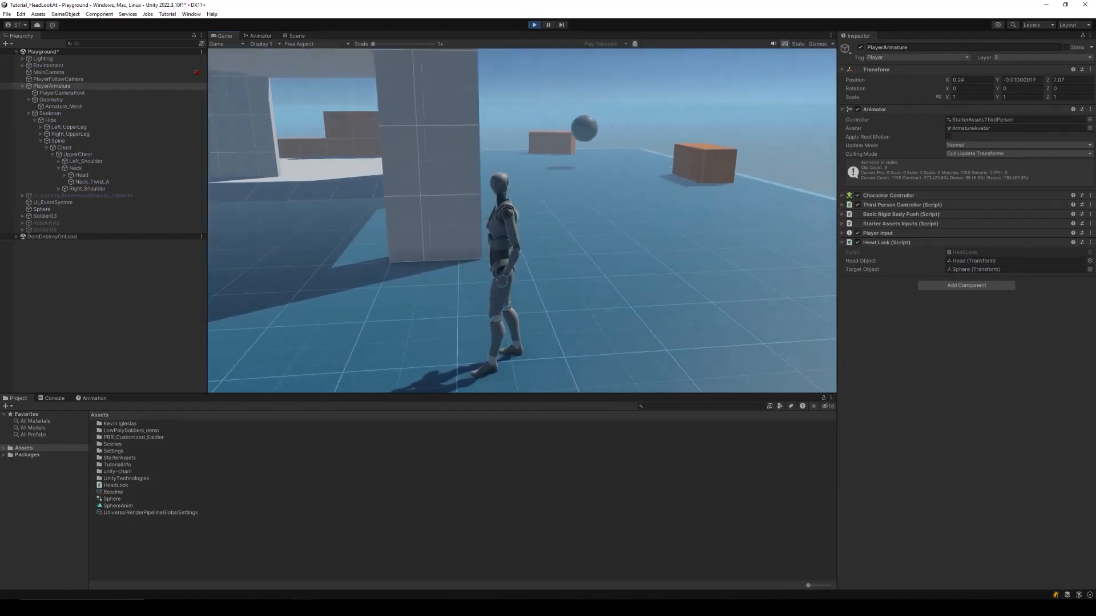
key("w")
key("shift+w")
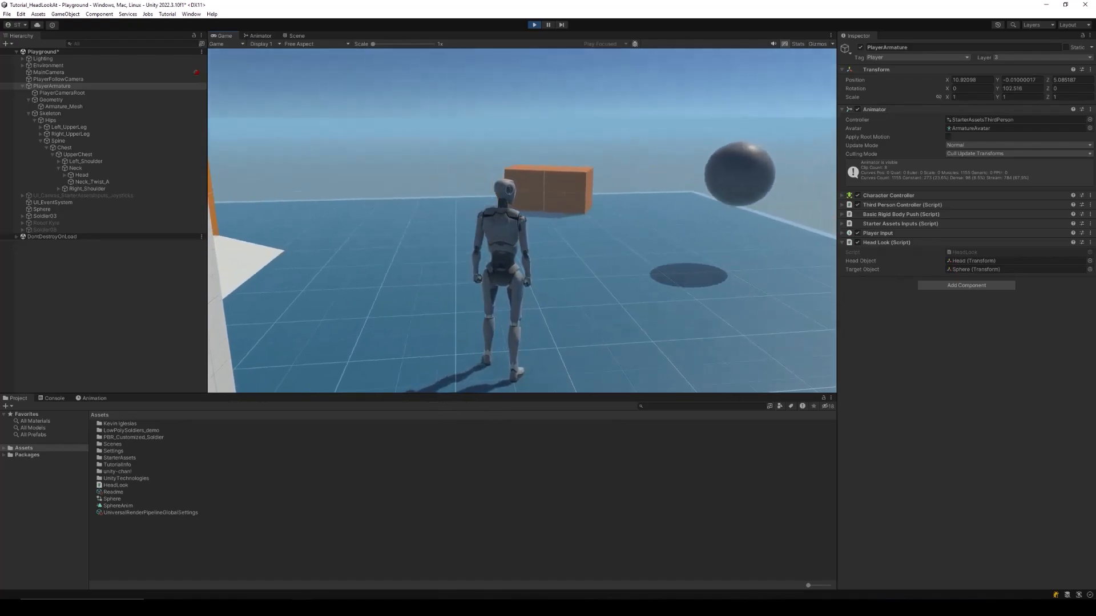
key("w")
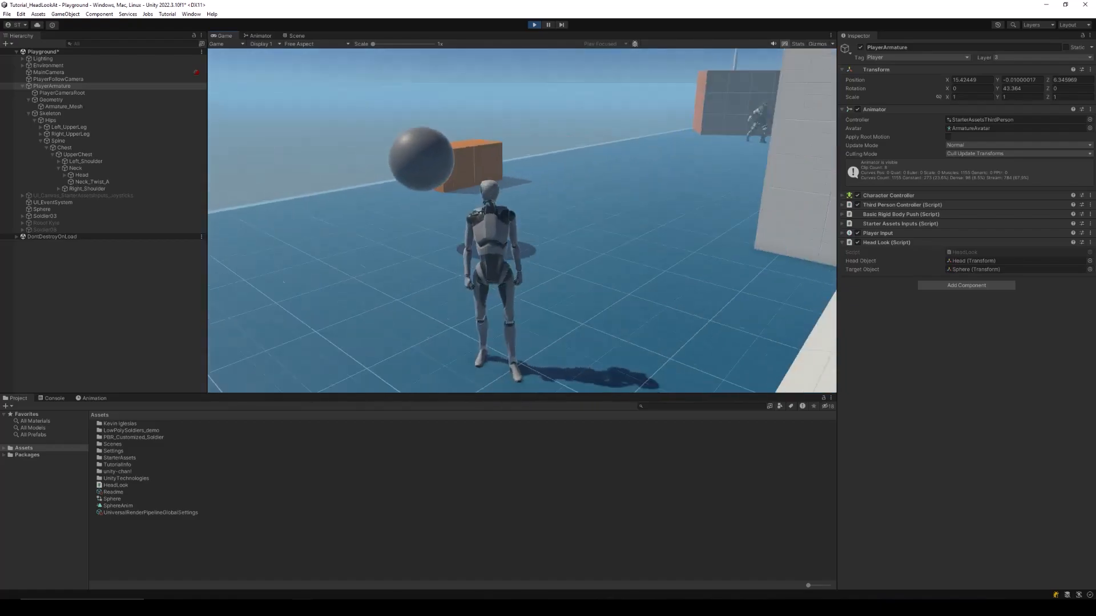
key("d")
key("shift+w")
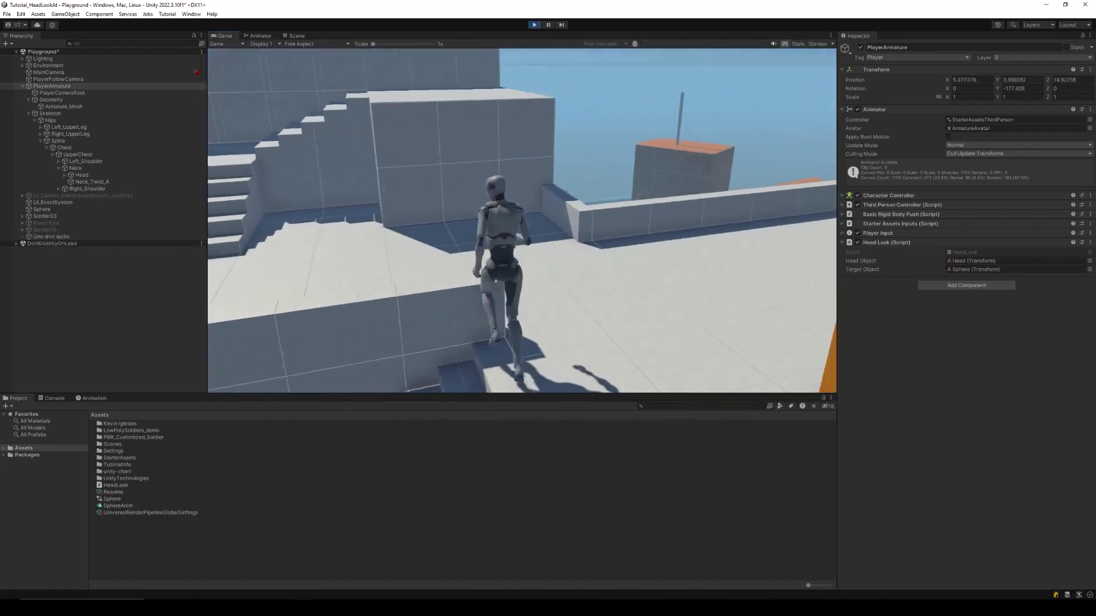
key("d")
key("a")
key("w")
key("space")
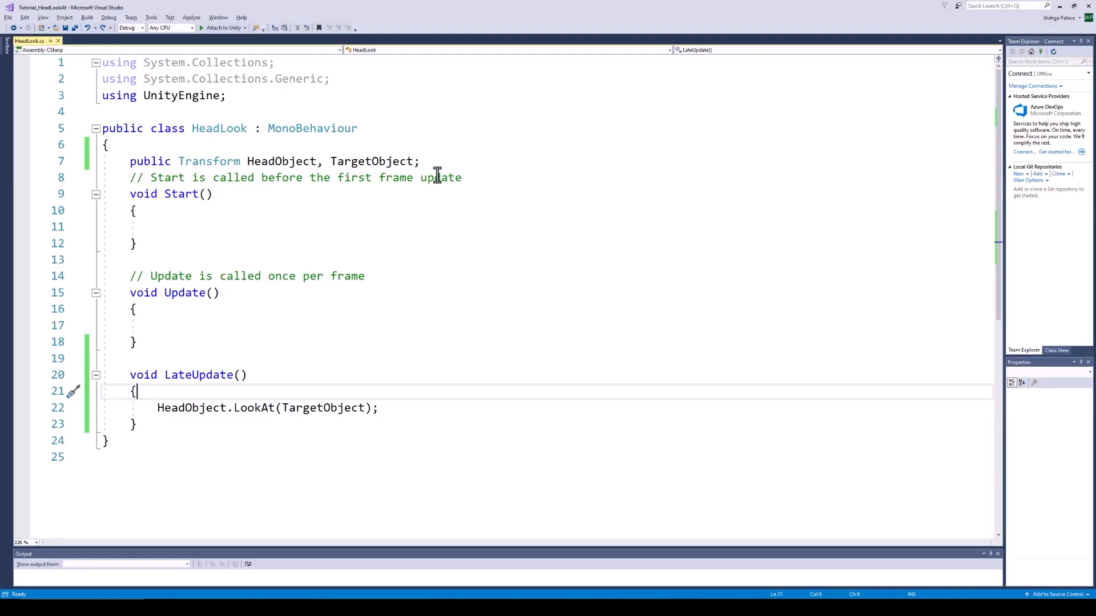
Append HeadForward to the Transform field list and open a new line atop LateUpdate
left_click(419, 161)
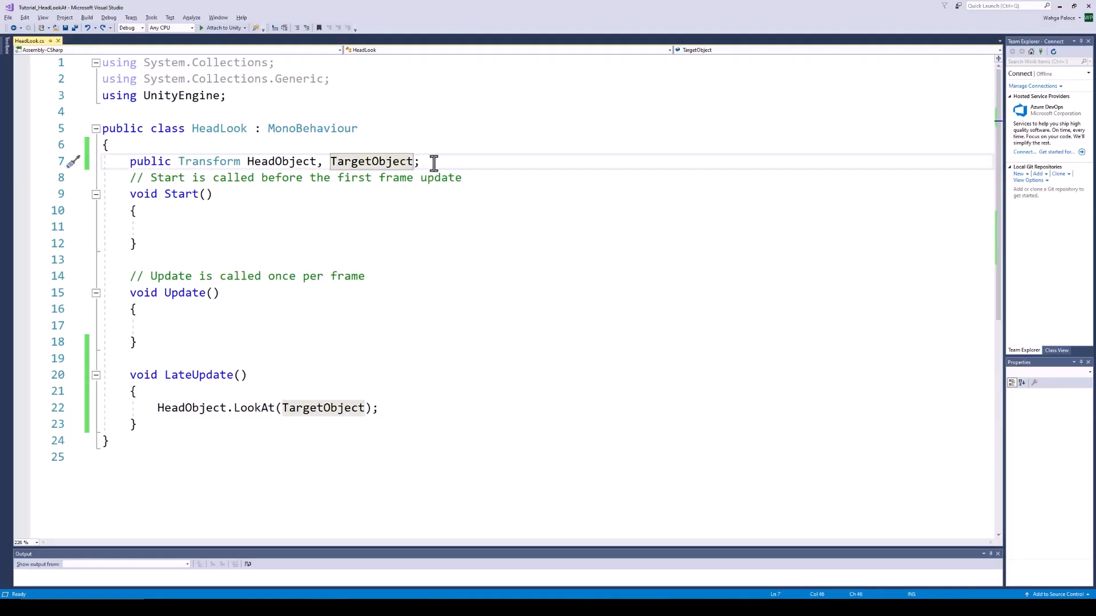
type(", HeadForward")
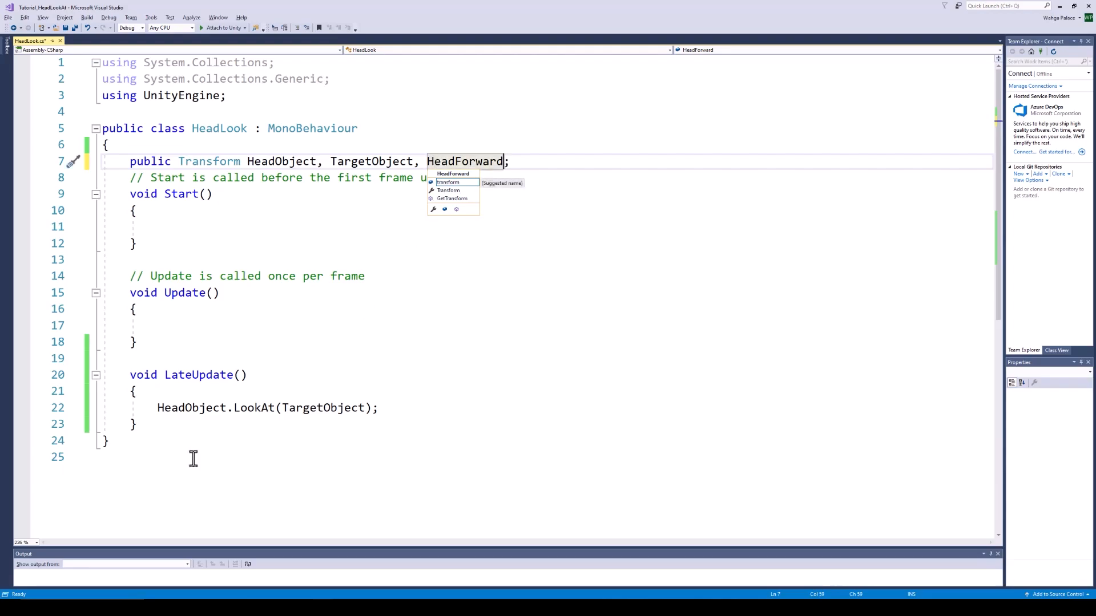
left_click(160, 399)
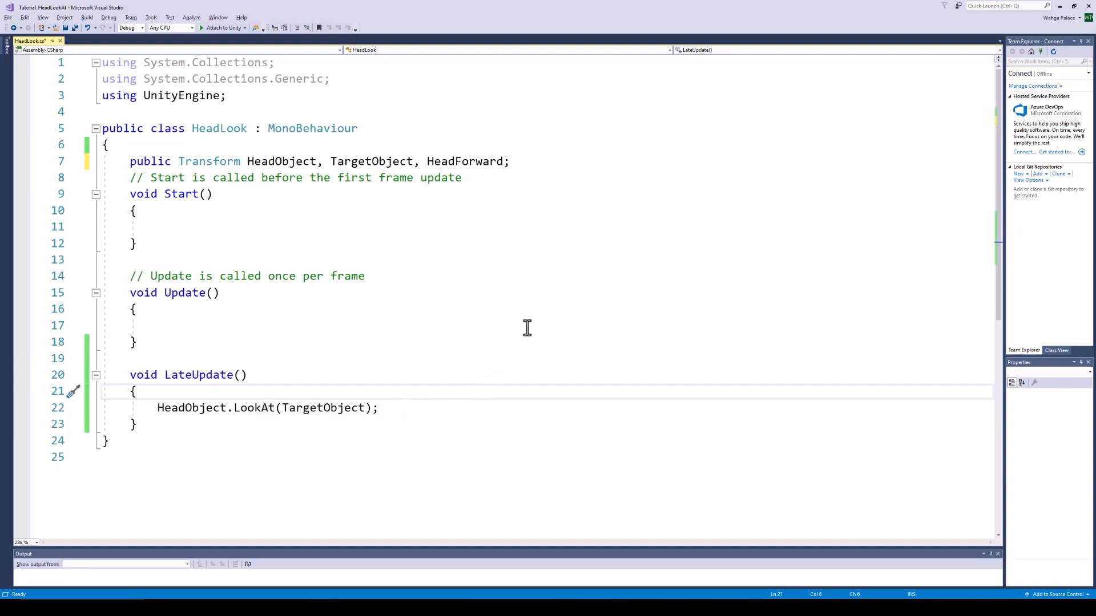
key("Return")
Add 'Vector3 Direction = (TargetObject.position - HeadObject.position).normalized;' and save
type("Vector3 Directio")
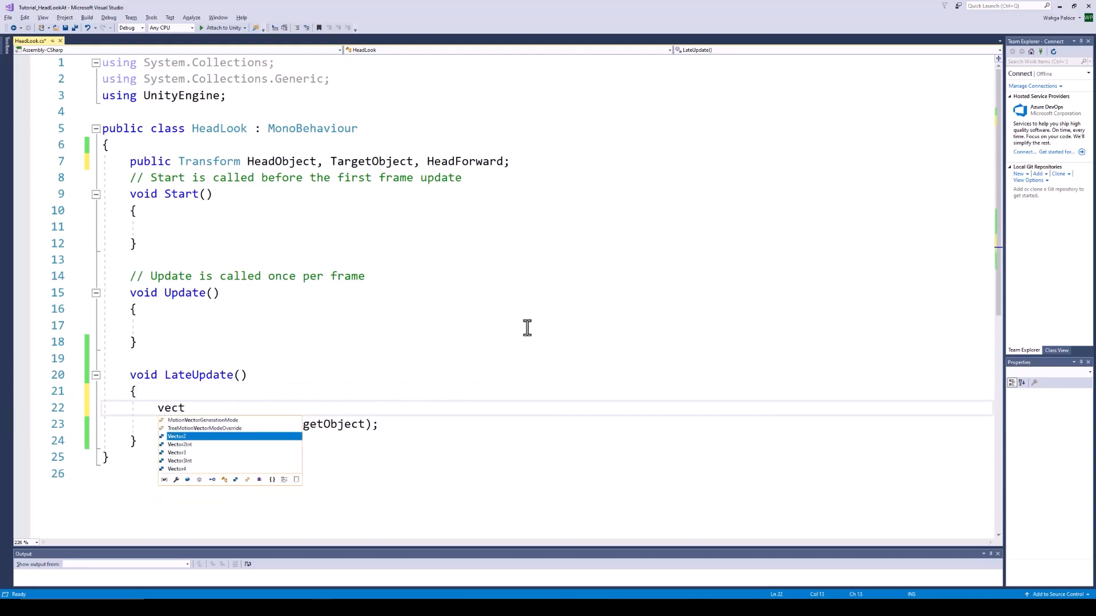
type("n")
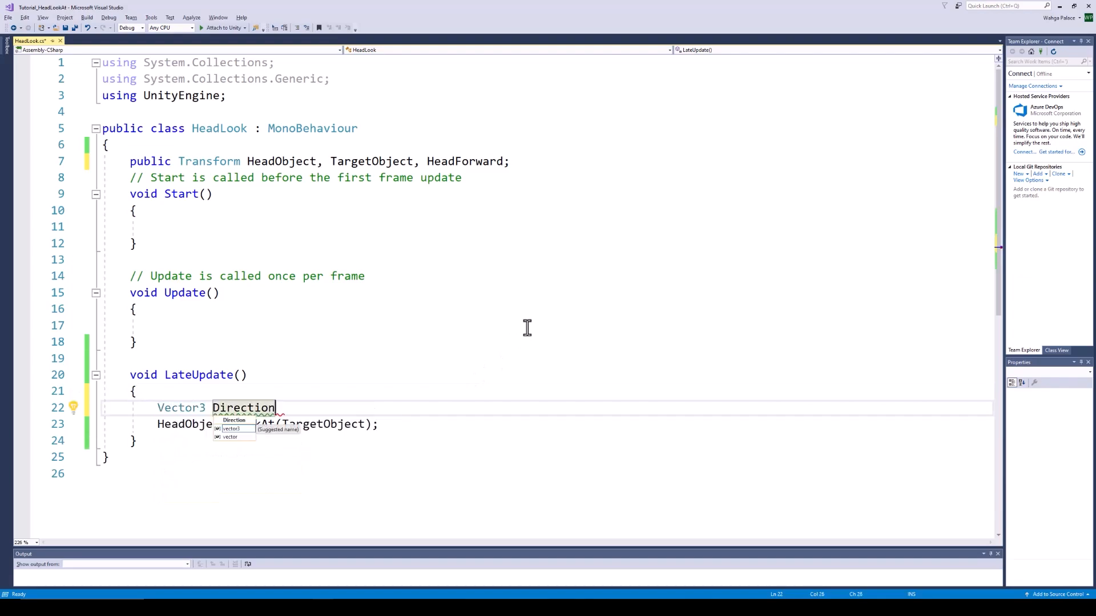
type(" = TargetObject.position-h")
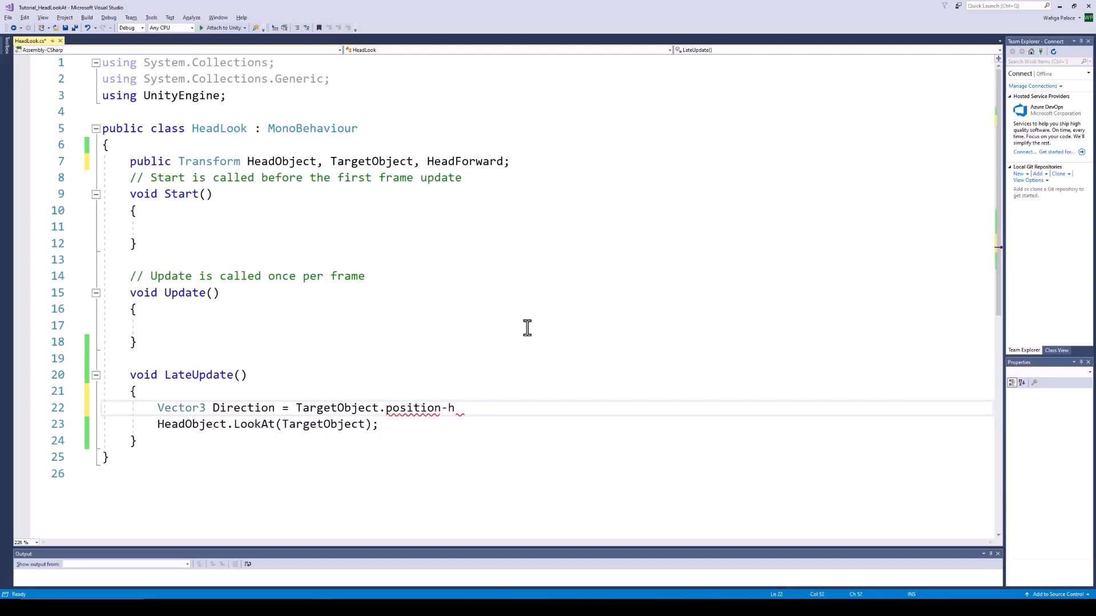
type("eadObject.position)")
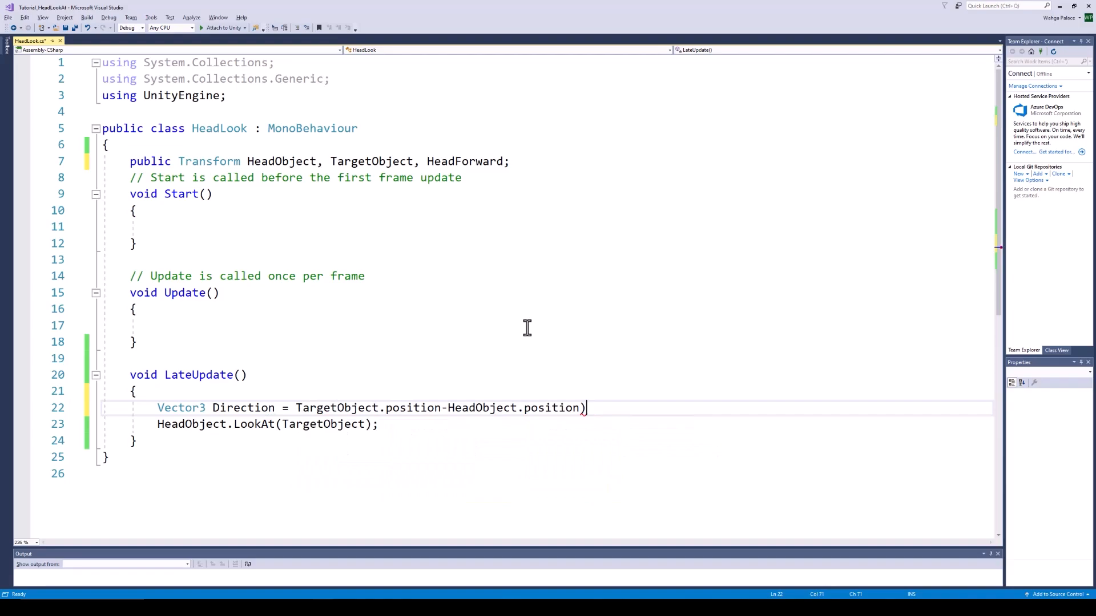
left_click(297, 407)
type("(")
left_click(619, 406)
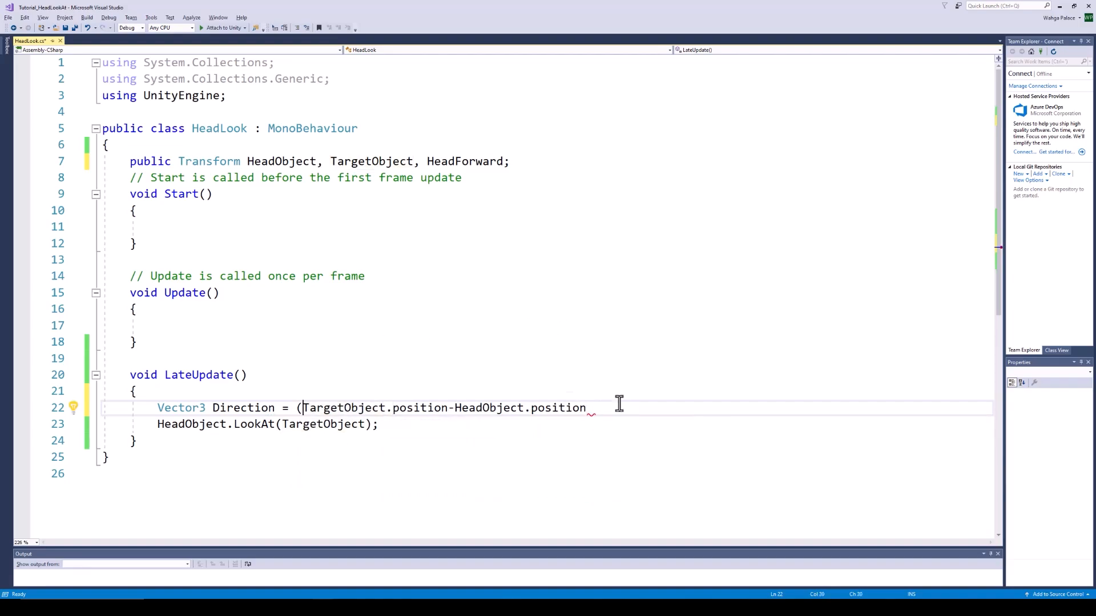
type(").normalized;")
key("ctrl+s")
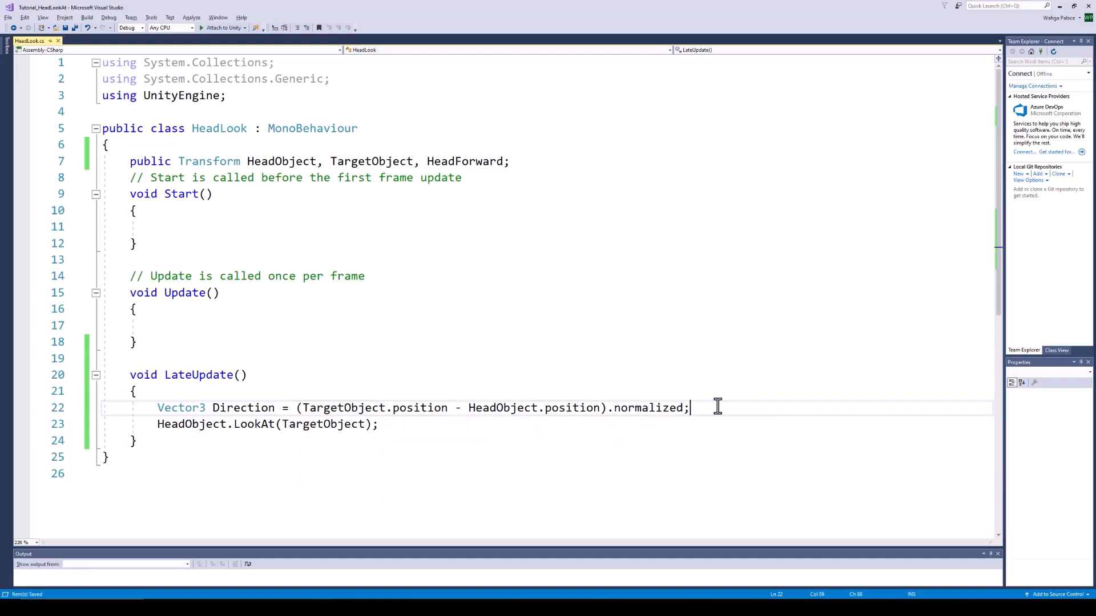
Compute 'float angle = Vector3.SignedAngle(Direction, HeadForward.forward, HeadForward.up);' and save
key("Return")
type("float angle = Vector3.SignedAngle(Direction")
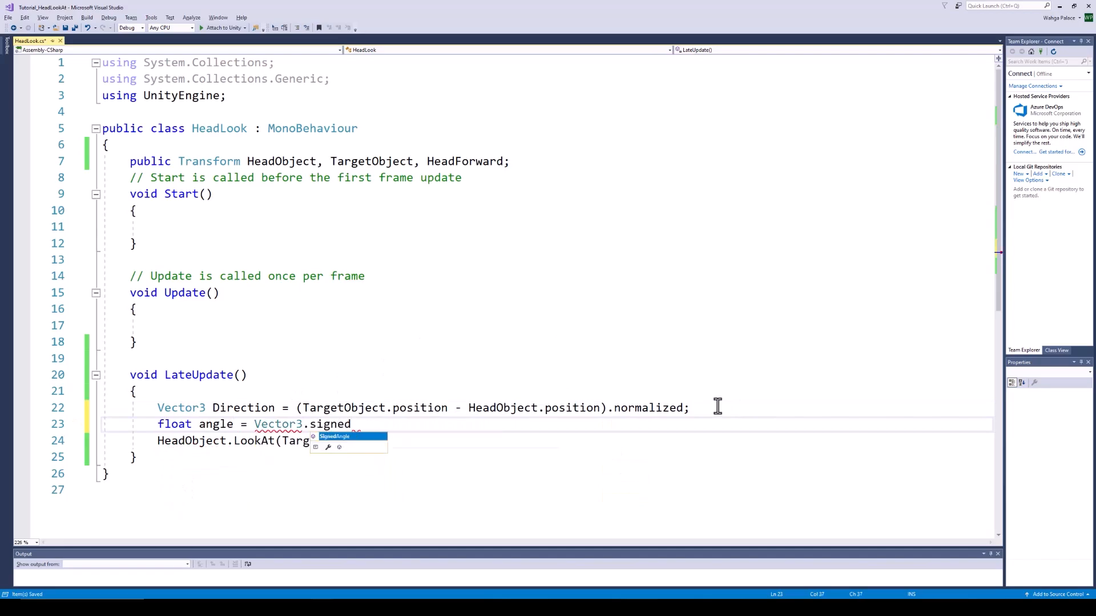
type(", HeadForward.forward, ")
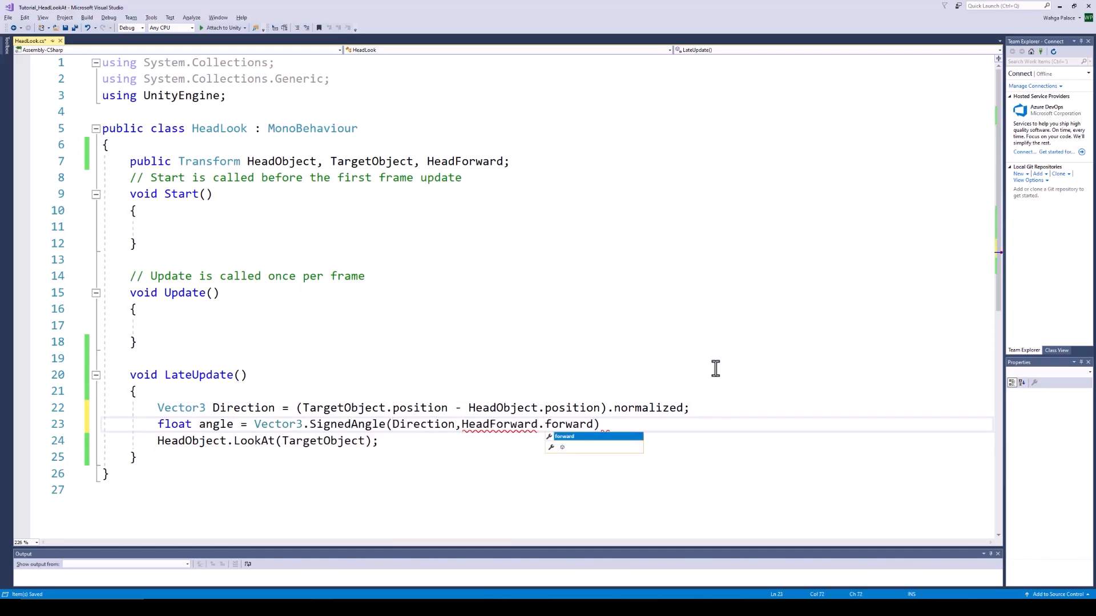
type("HeadForward.up);")
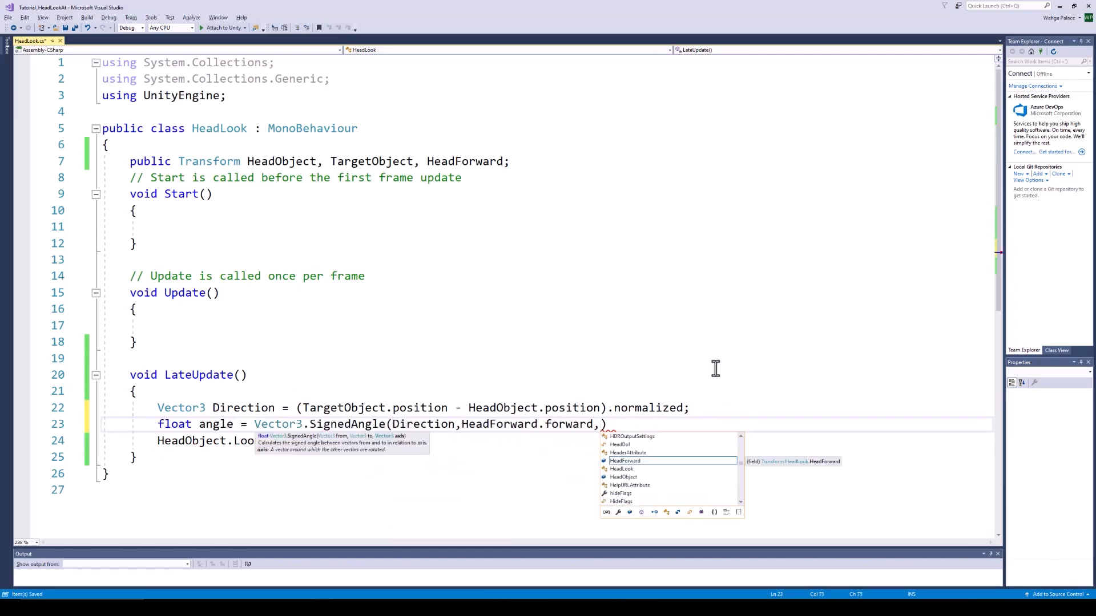
key("ctrl+s")
key("Return")
key("Return")
key("Return")
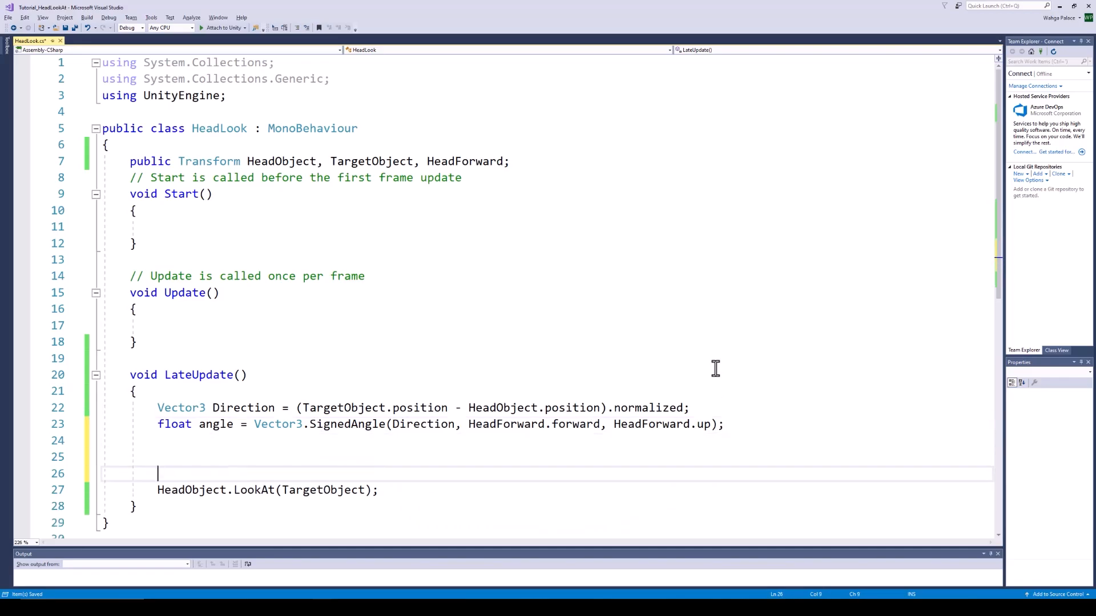
key("Return")
key("Up")
key("Up")
key("Up")
Declare 'public float MaxAngle, MinAngle;' below the Transform fields and save
left_click(525, 163)
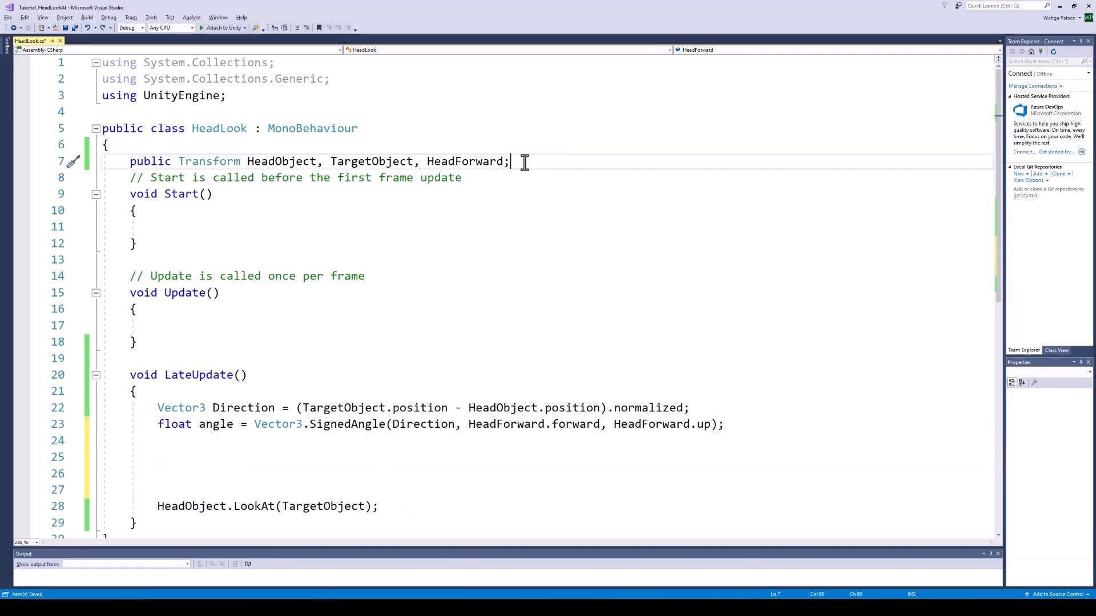
key("Return")
key("Return")
type("public float Max")
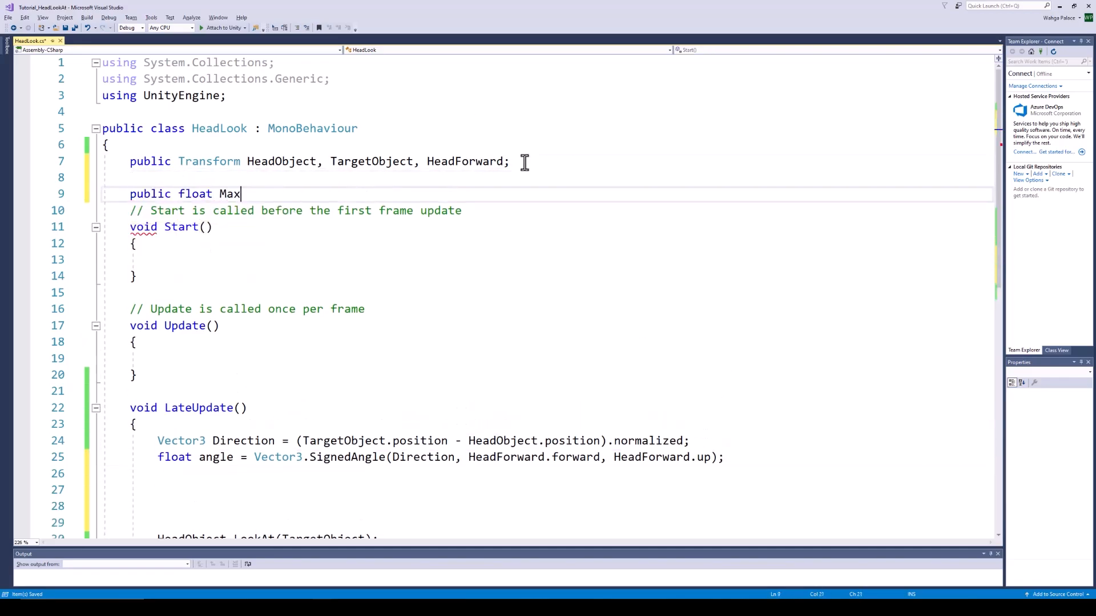
type("Angle, MinAngle;")
key("ctrl+s")
Move the LookAt call inside 'if (angle < MaxAngle && angle > MinAngle)'
left_click(163, 474)
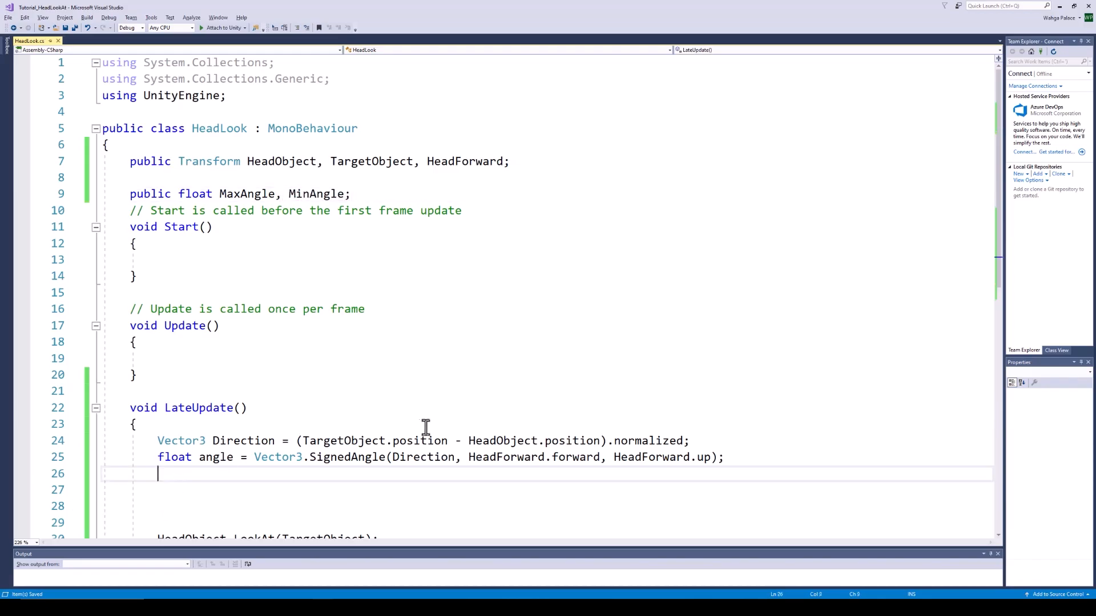
type("if (angle < MaxAngle ")
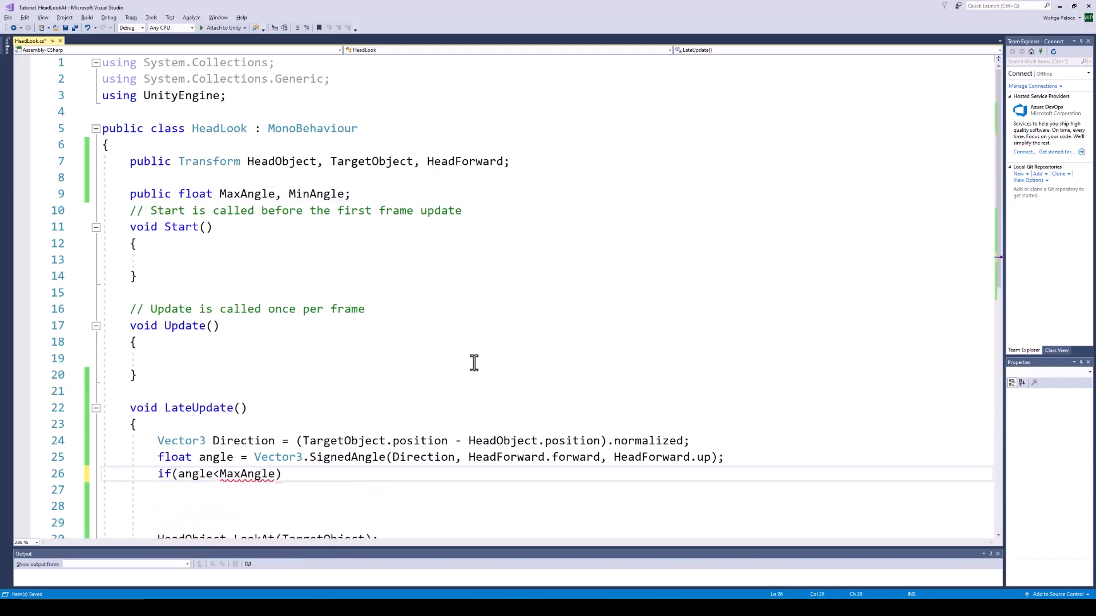
type("&& angle > ")
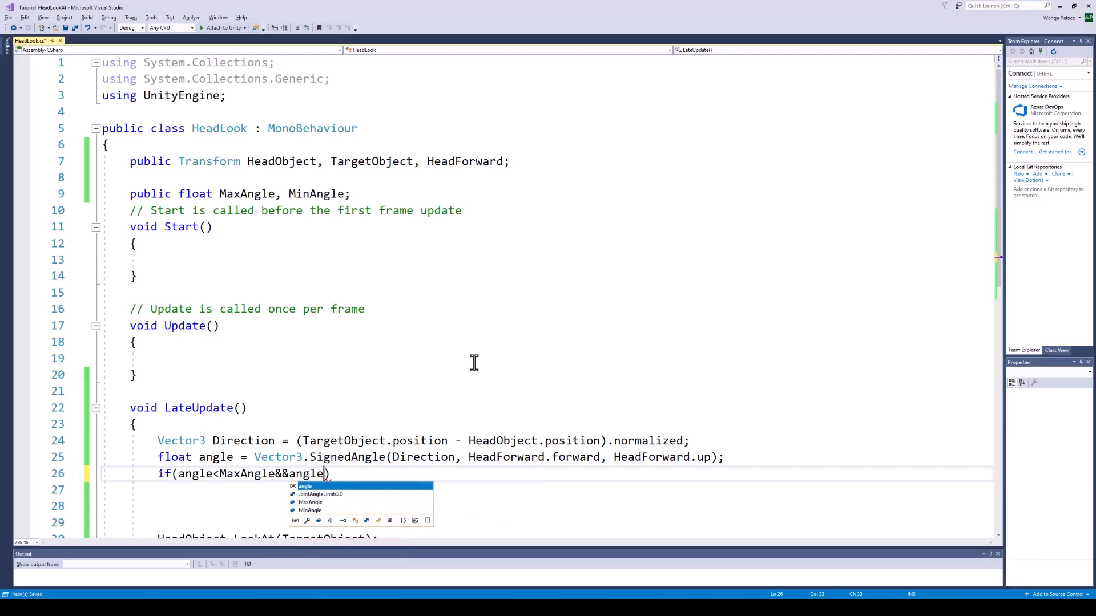
type("MinAngle")
key("End")
key("Return")
type("{")
key("Return")
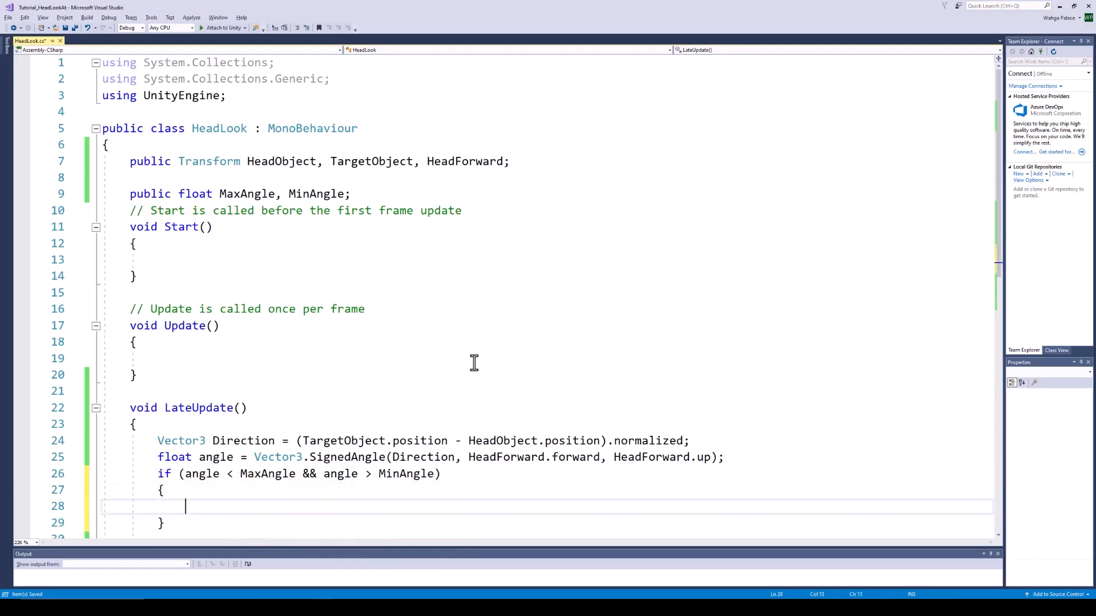
scroll(474, 363, "down", 2)
left_click_drag(393, 489, 106, 486)
key("ctrl+x")
left_click(196, 404)
key("ctrl+v")
Save HeadLook, then give PlayerArmature's Head Look Max Angle 80 and Min Angle -80
key("ctrl+s")
key("alt+Tab")
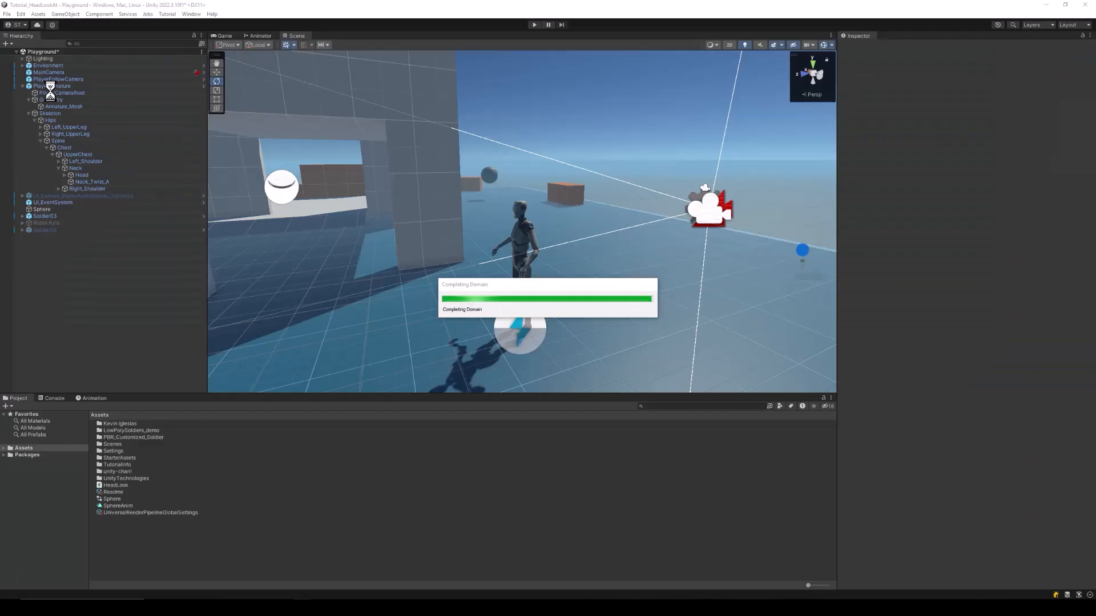
left_click(52, 85)
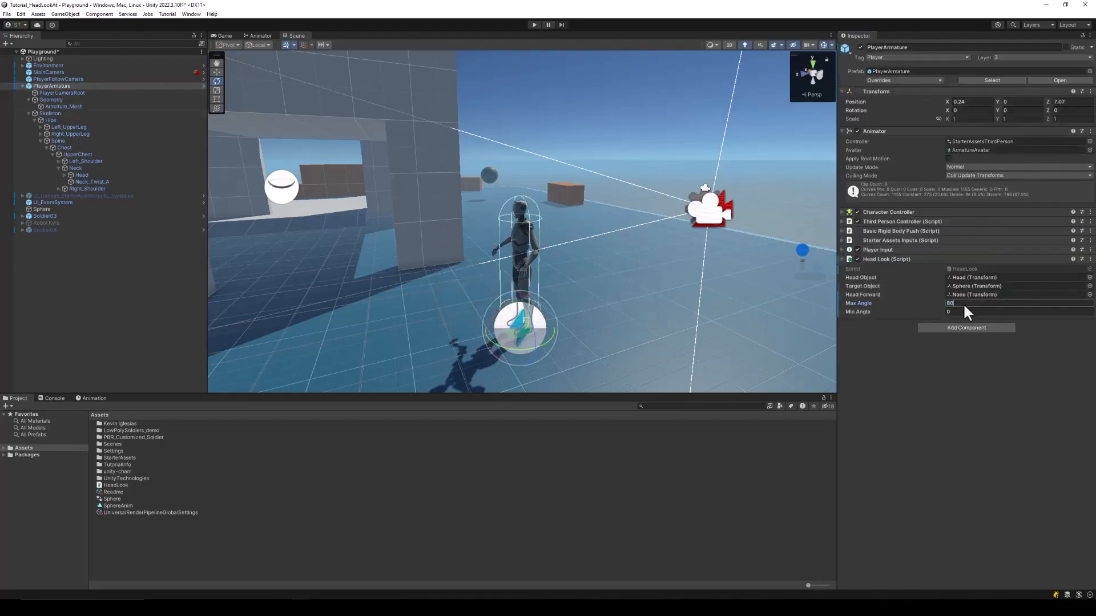
left_click(968, 312)
type("-80")
key("Return")
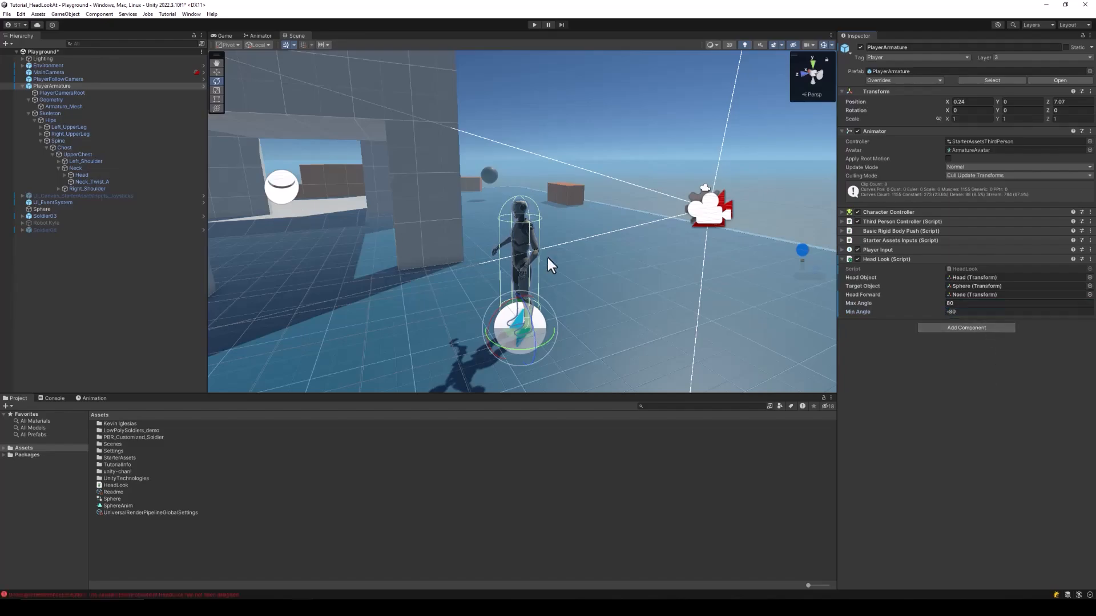
left_click(985, 294)
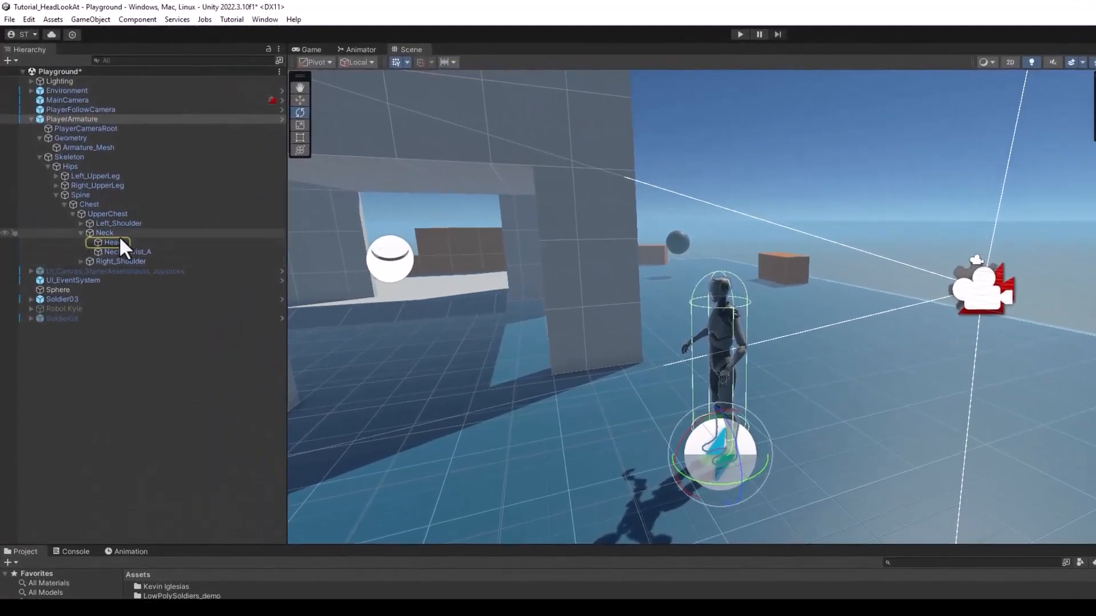
Create an empty object named HeadForward and move it under Neck beside the Head bone
left_click(79, 176)
right_click(110, 242)
left_click(156, 421)
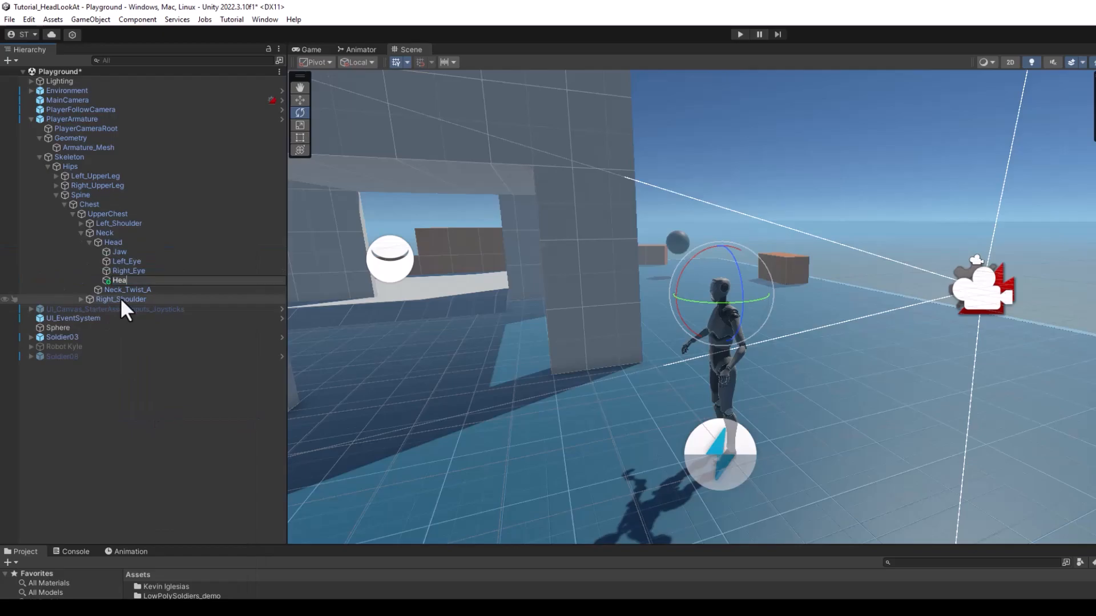
type("HeadForward")
key("Return")
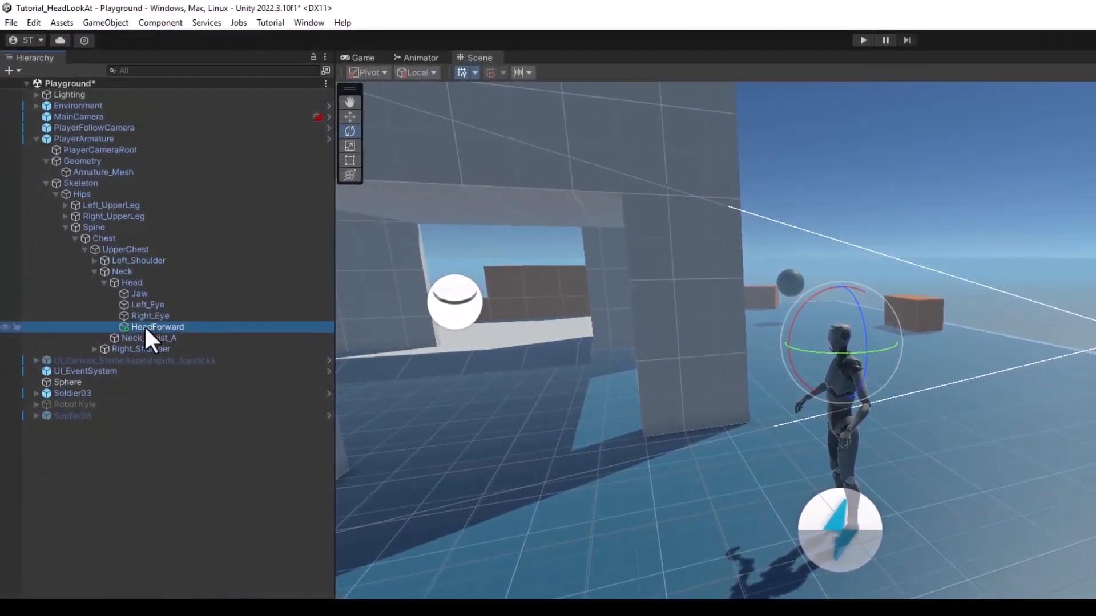
left_click_drag(143, 327, 143, 276)
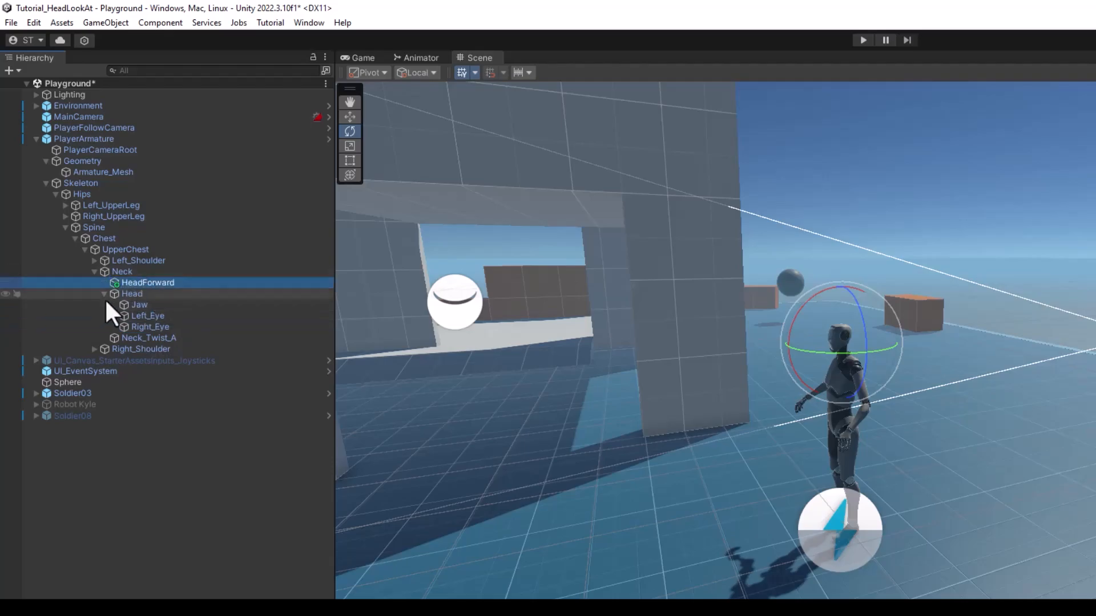
left_click(104, 294)
Assign HeadForward to PlayerArmature's Head Look Head Forward field and enter play mode
left_click(83, 139)
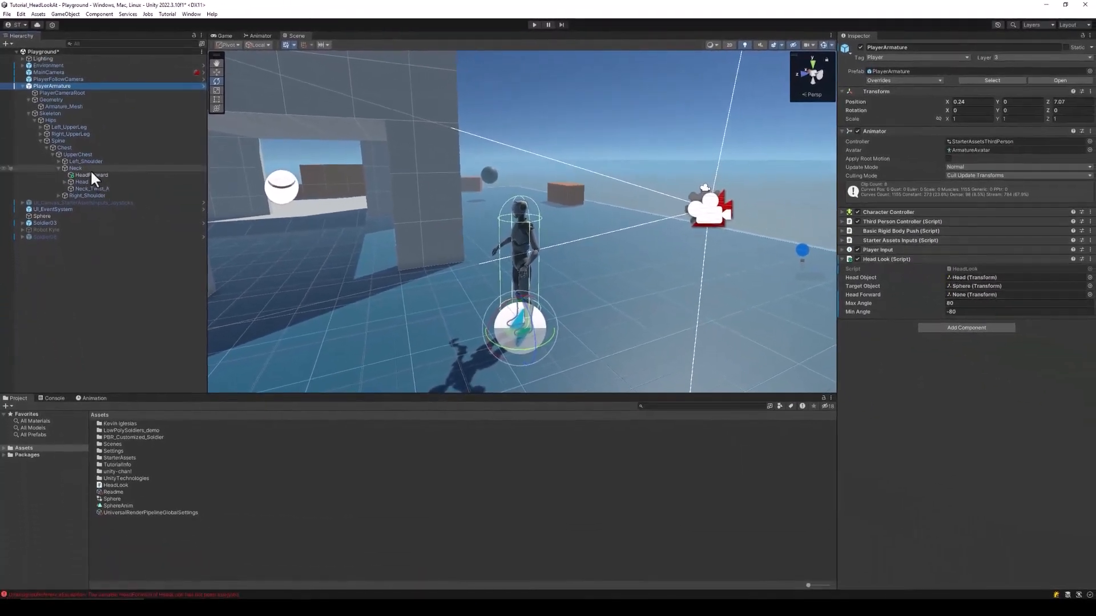
left_click_drag(89, 176, 989, 295)
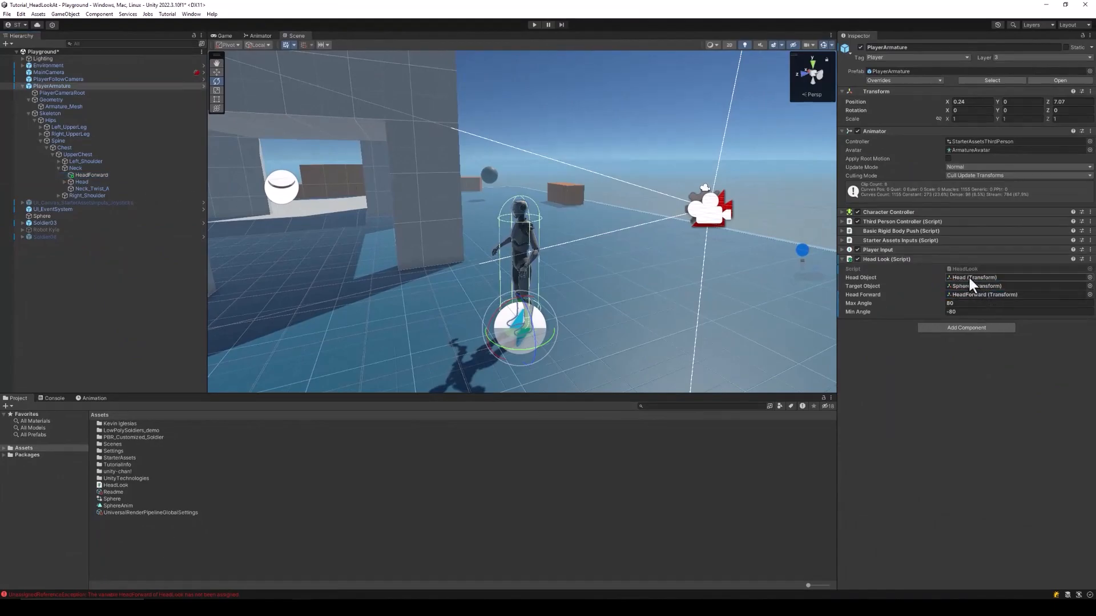
left_click(533, 26)
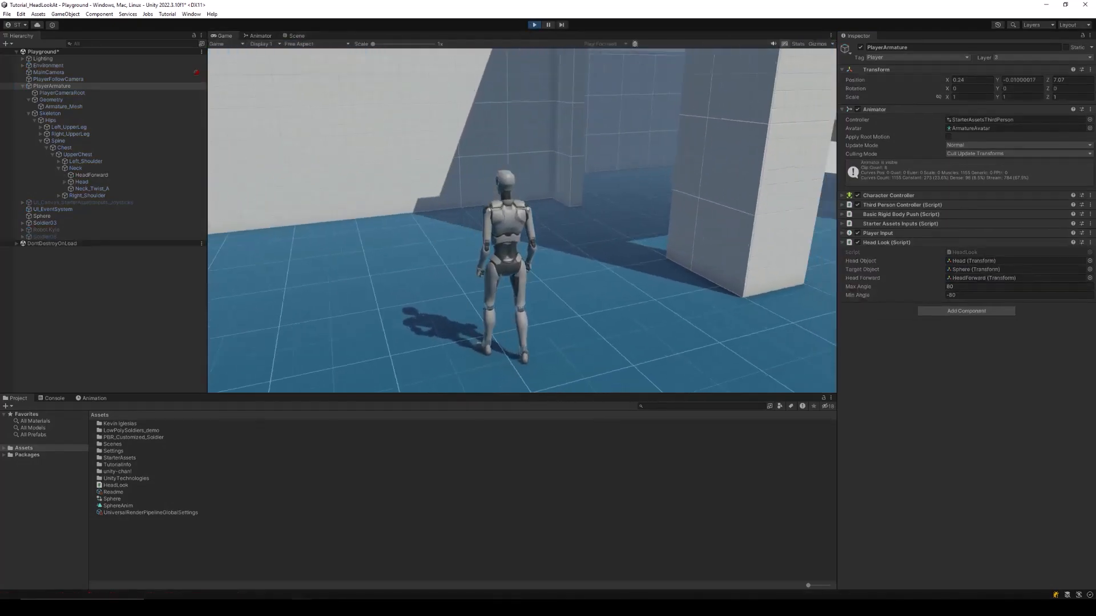
Walk the character forward and to the right with W and D, then stop
key("w")
key("d")
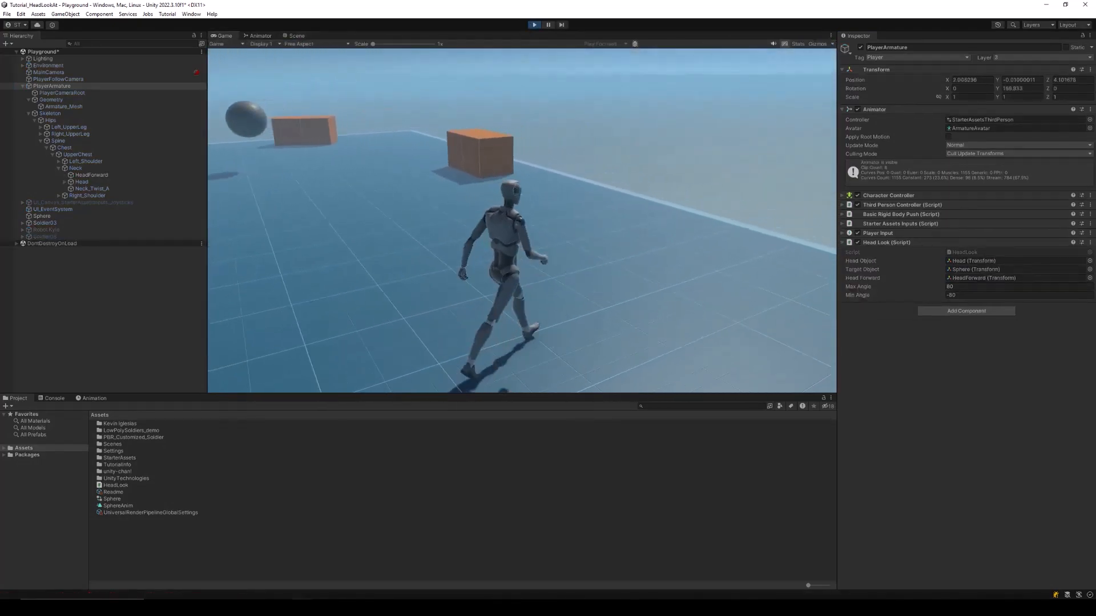
key("w")
key("w")
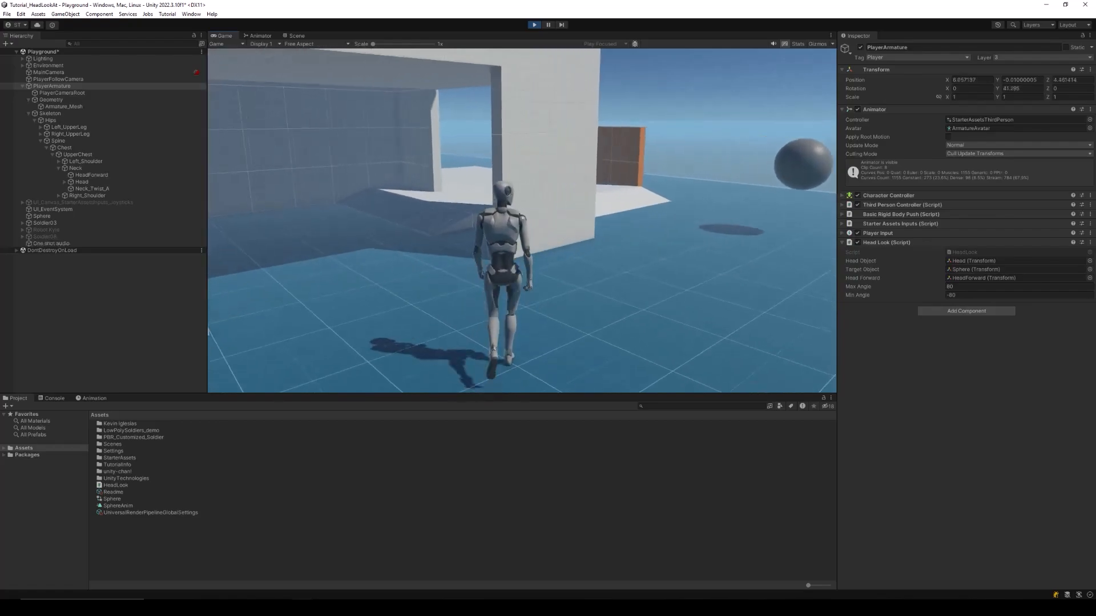
key("w")
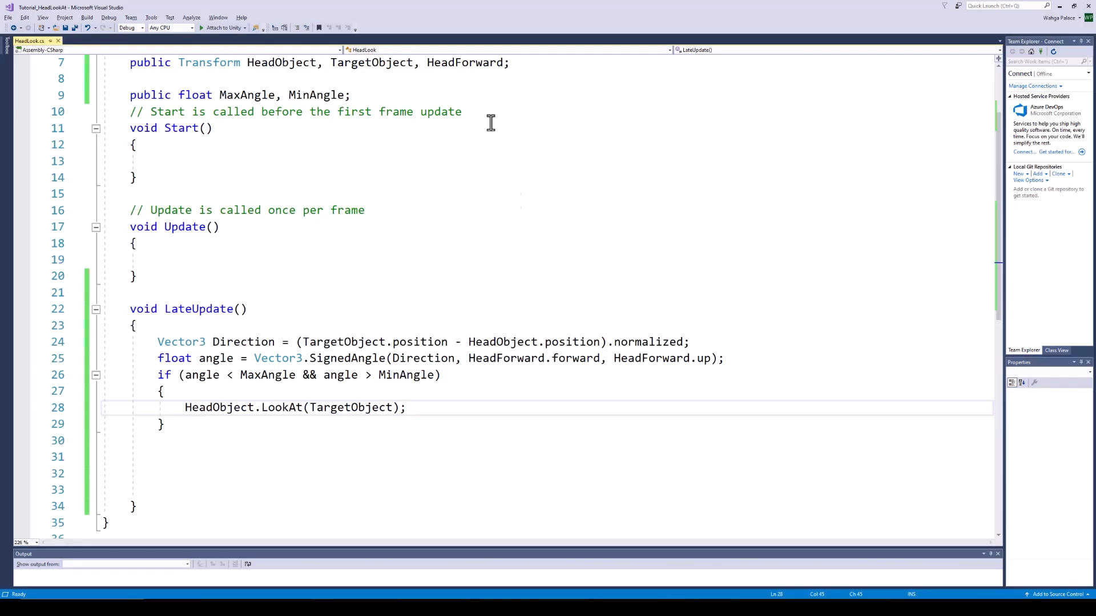
Declare the LookSpeed, isLooking and LastRotation fields in HeadLook and save the script
scroll(491, 122, "up", 1)
left_click(526, 112)
key("Return")
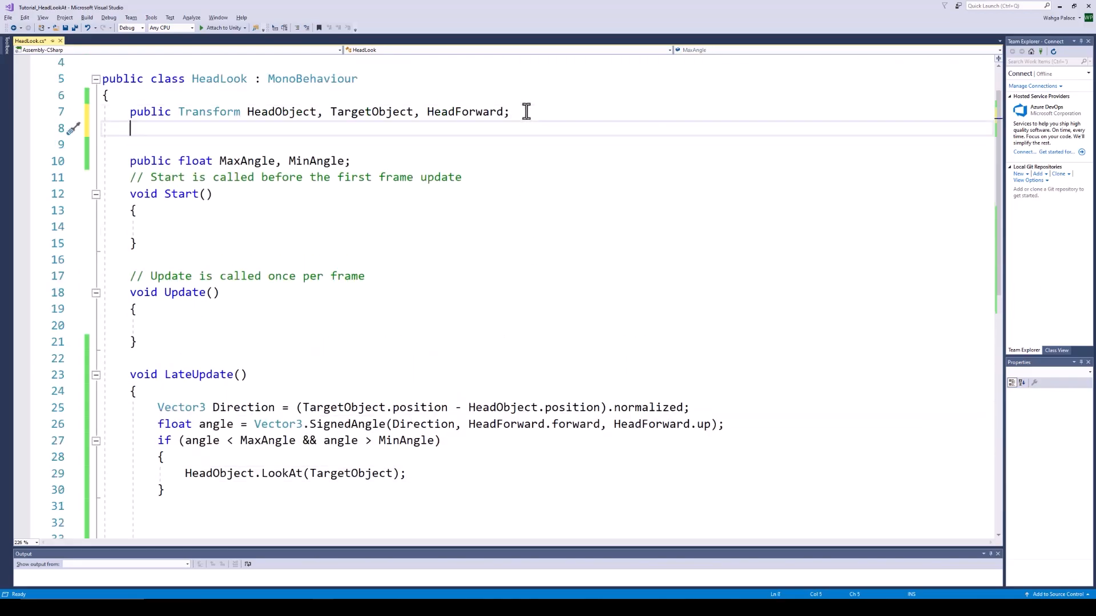
type("public float ")
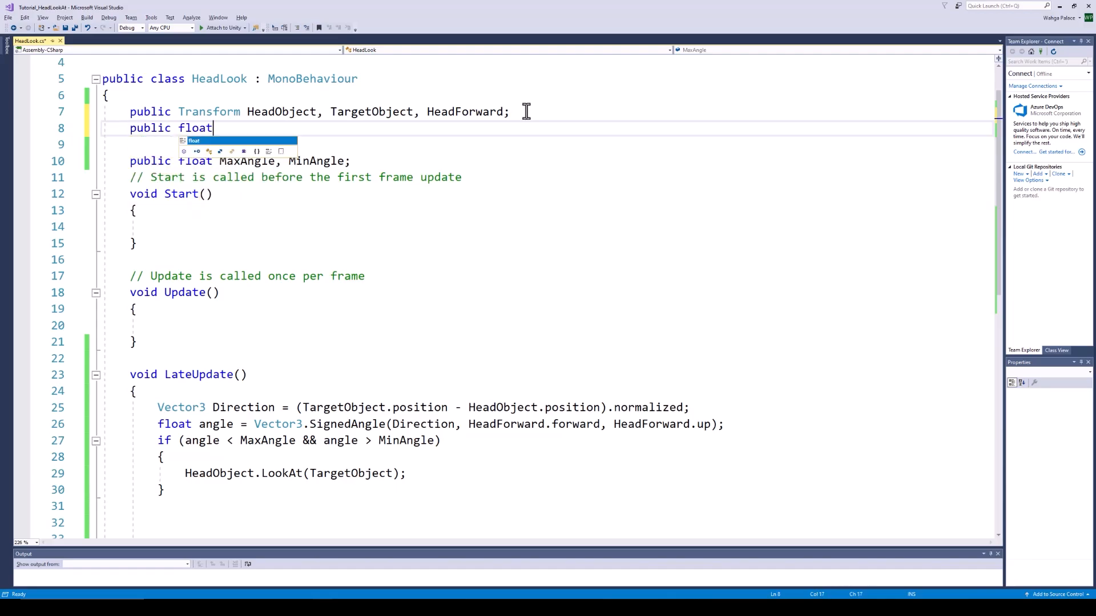
type("LookSpeed;")
key("Return")
type("bo")
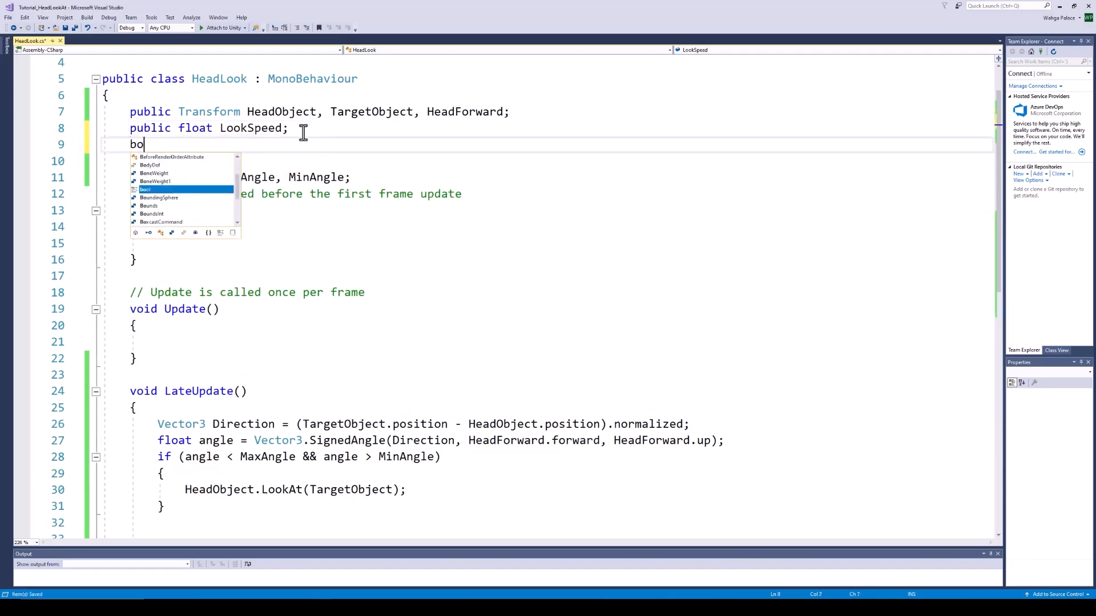
type("ol isLooking;")
left_click(167, 252)
type("isLooking=")
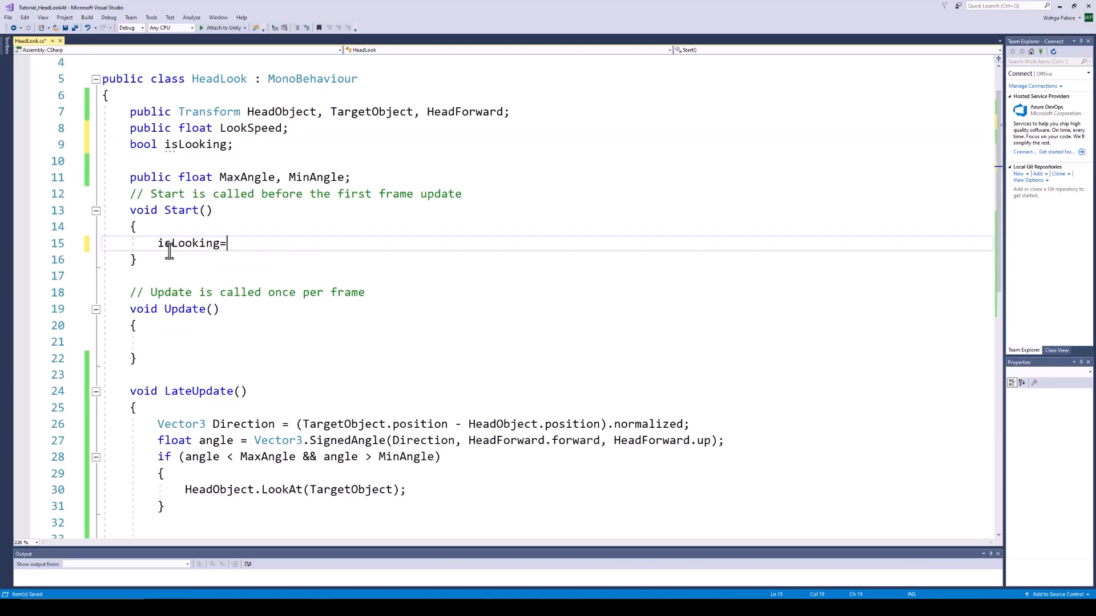
left_click(239, 147)
key("Return")
type("Quaternion LastRo")
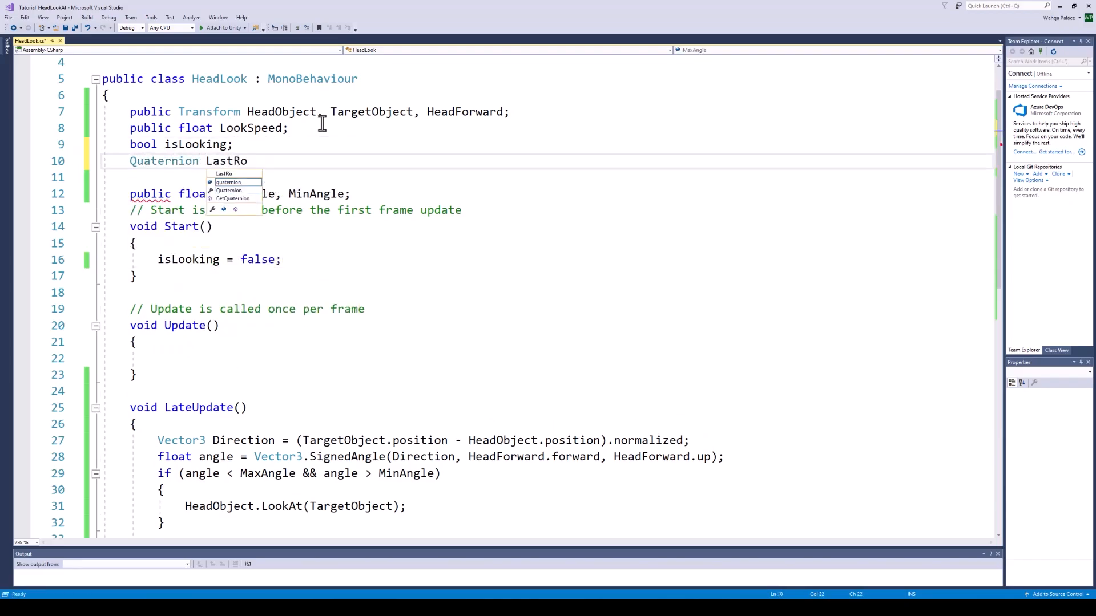
type("tation;")
key("ctrl+s")
Add an if(!isLooking) block setting isLooking = true and LastRotation = HeadObject.rotation
scroll(229, 354, "down", 1)
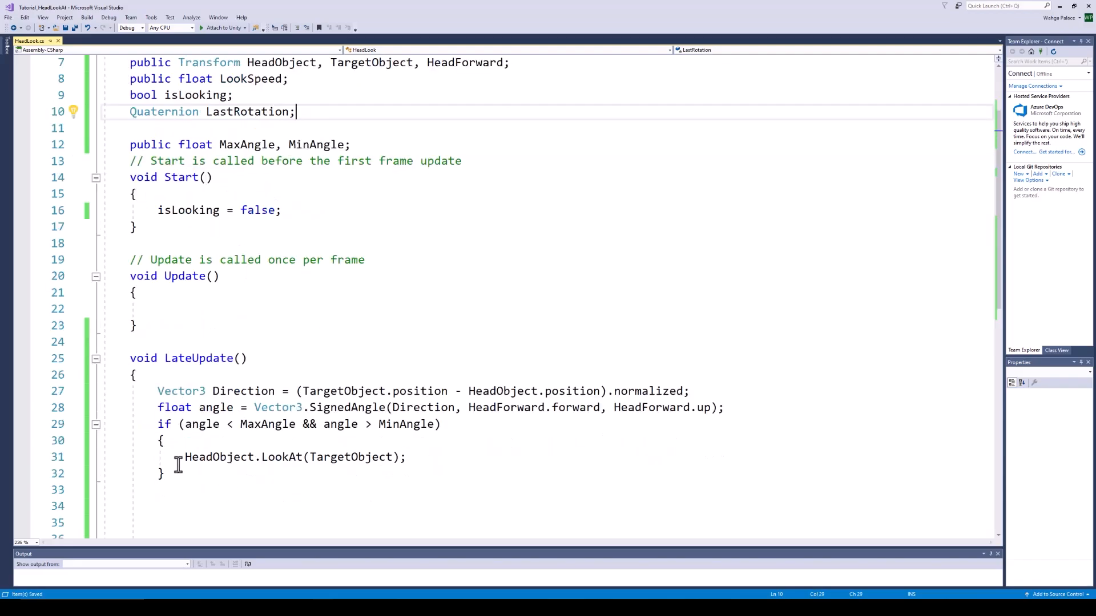
left_click(171, 442)
key("Return")
type("if(!isLooking)")
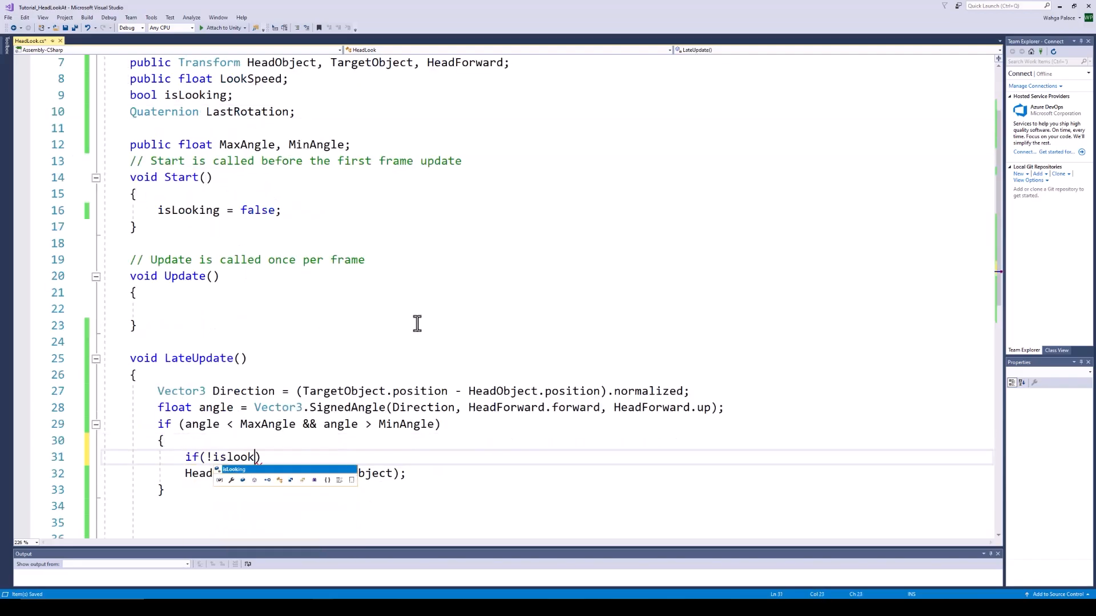
key("Return")
type("{")
key("Return")
type("isLooking")
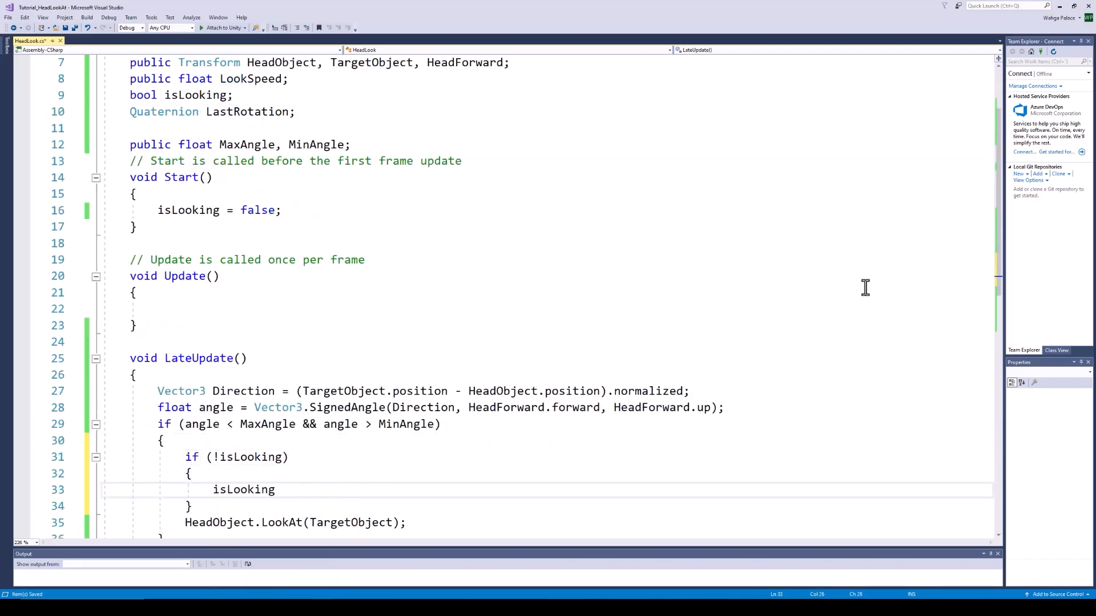
type(" = true;")
key("Return")
type("LastRotation=HeadObject.rotation;")
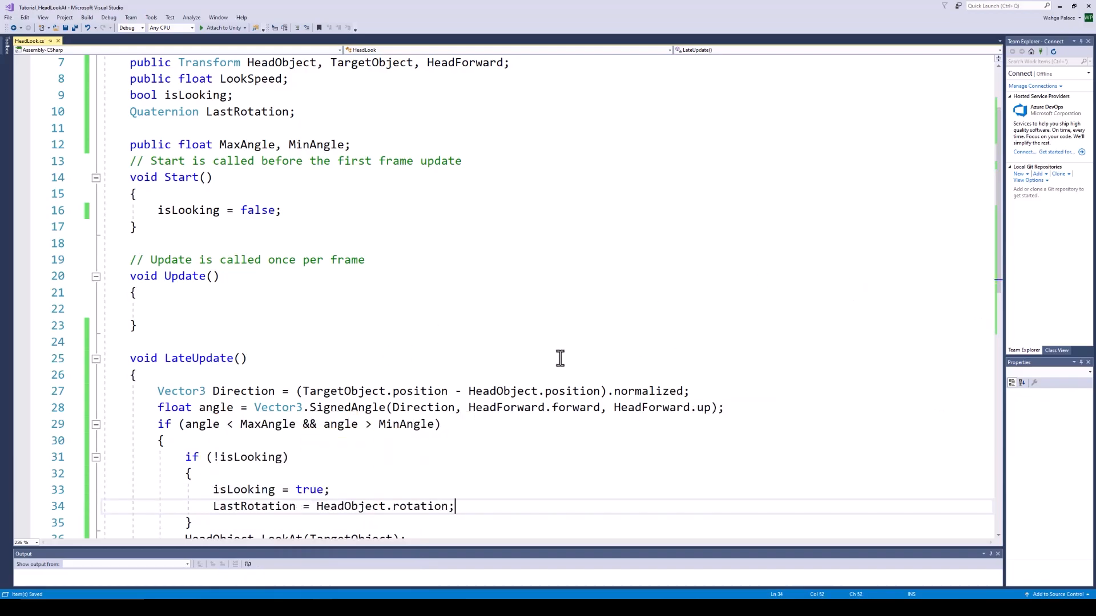
scroll(560, 358, "down", 2)
Compute TargetRotation with Quaternion.LookRotation and slerp LastRotation toward it at LookSpeed * deltaTime
left_click(235, 423)
key("Return")
key("Return")
key("Up")
type("Quaternion TargetRotation = ")
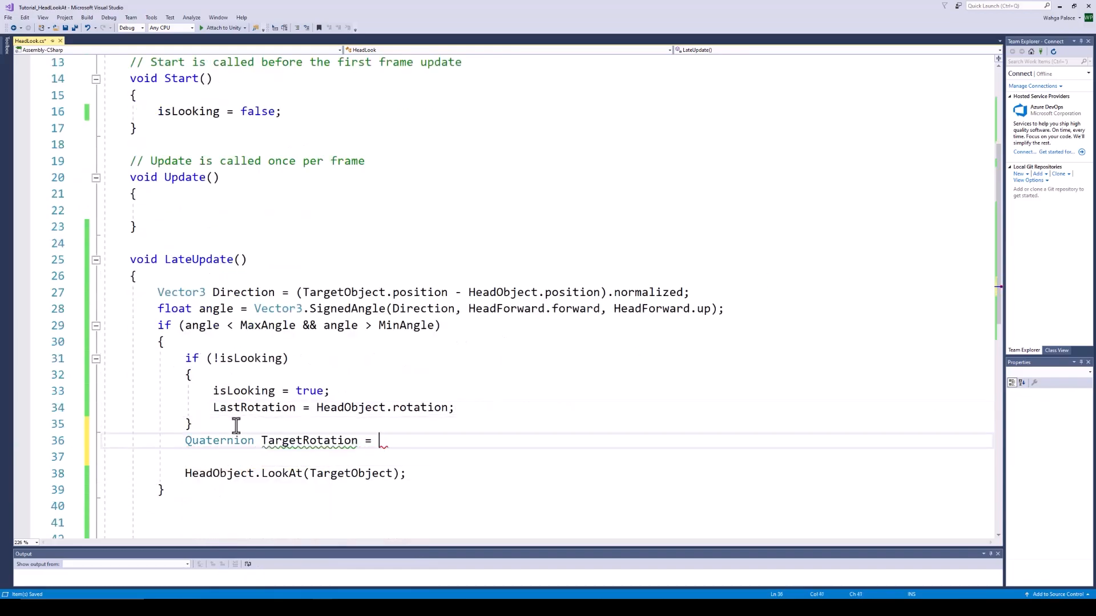
type("Quaternion.LookRotation(t")
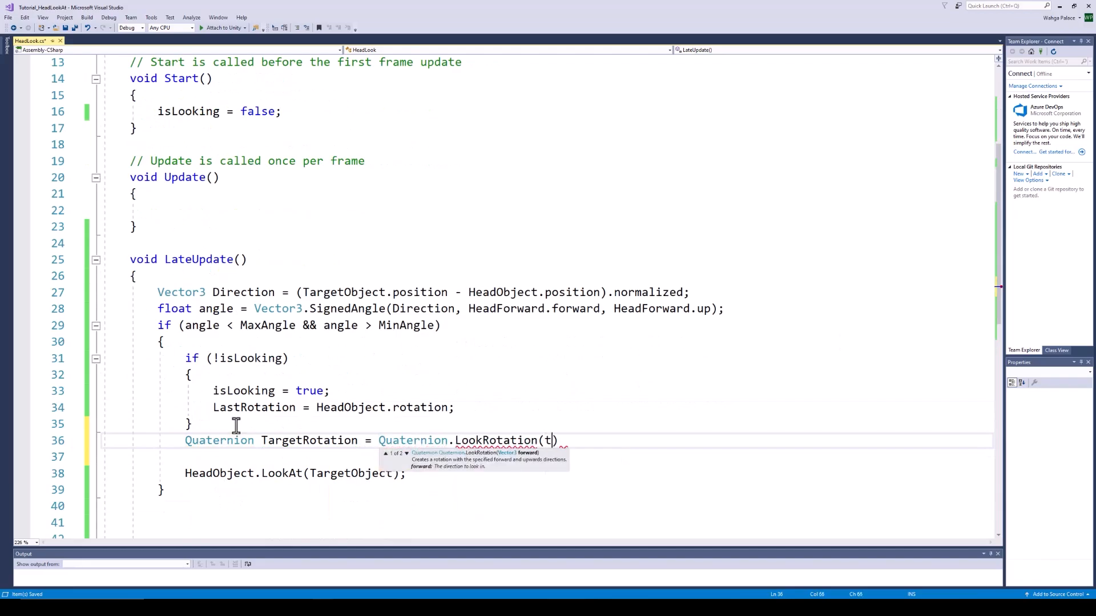
type("argetObject.position-HeadObject.position);")
key("Return")
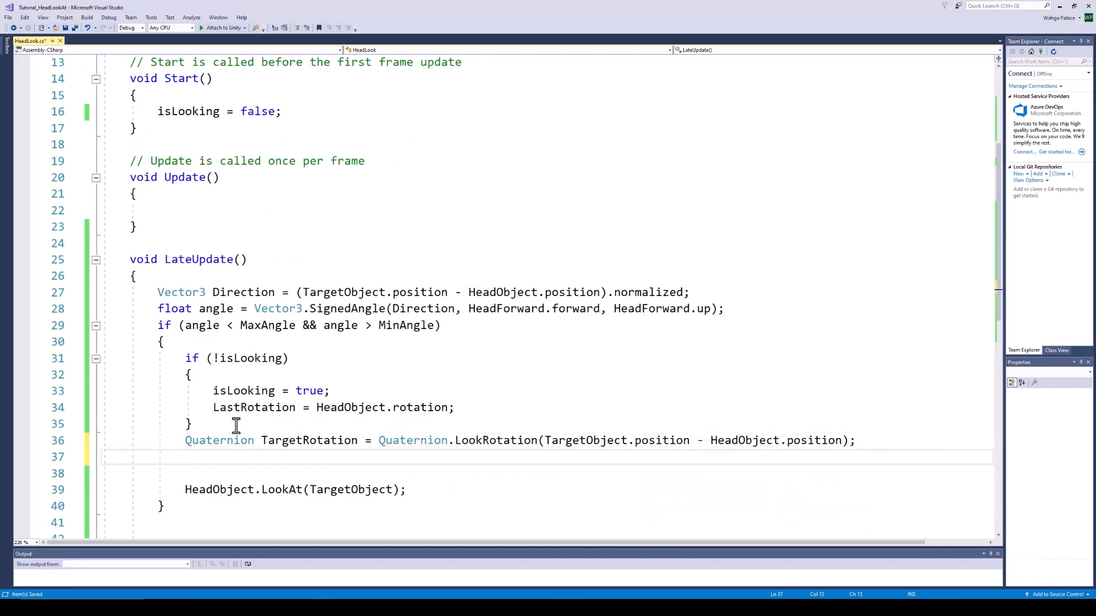
type("lastRotation=Quaternion.Slerp(")
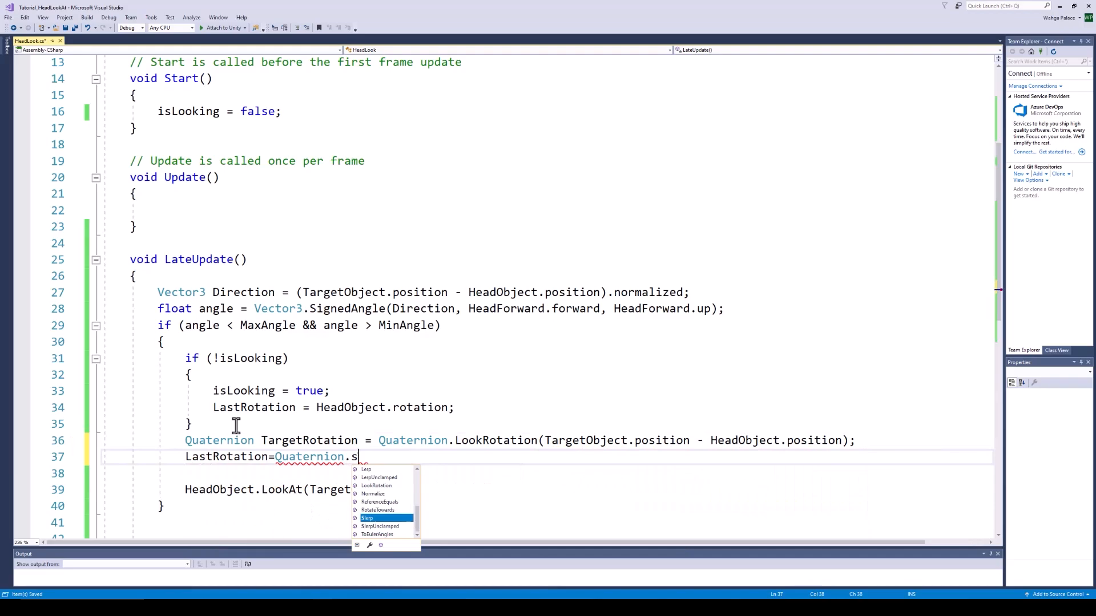
type("lastRotation,TargetRotation,LookSpeed*timed")
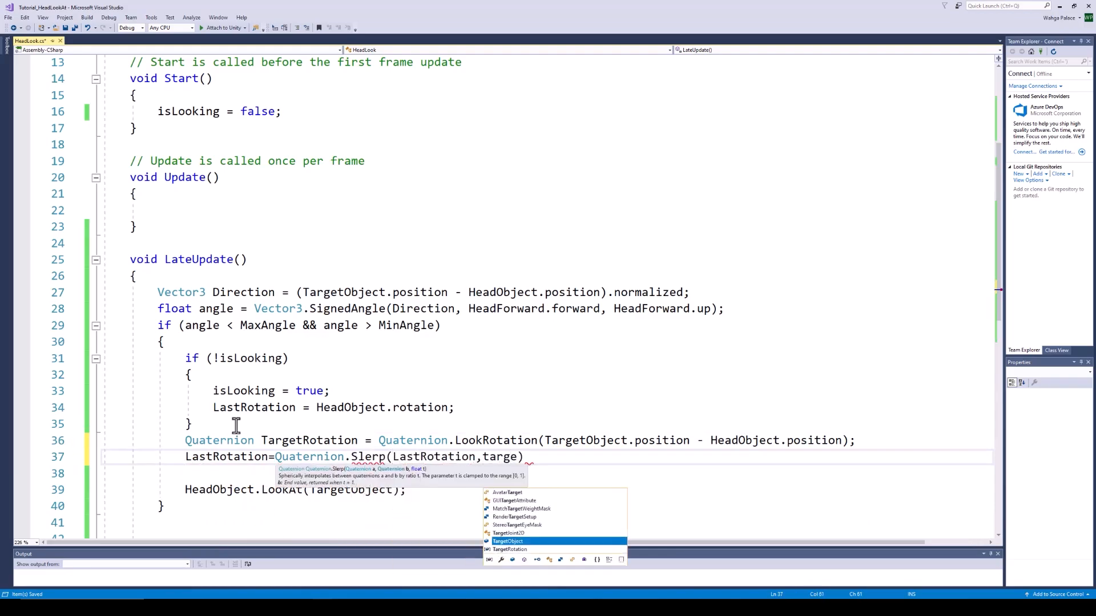
type(".deltaTime);")
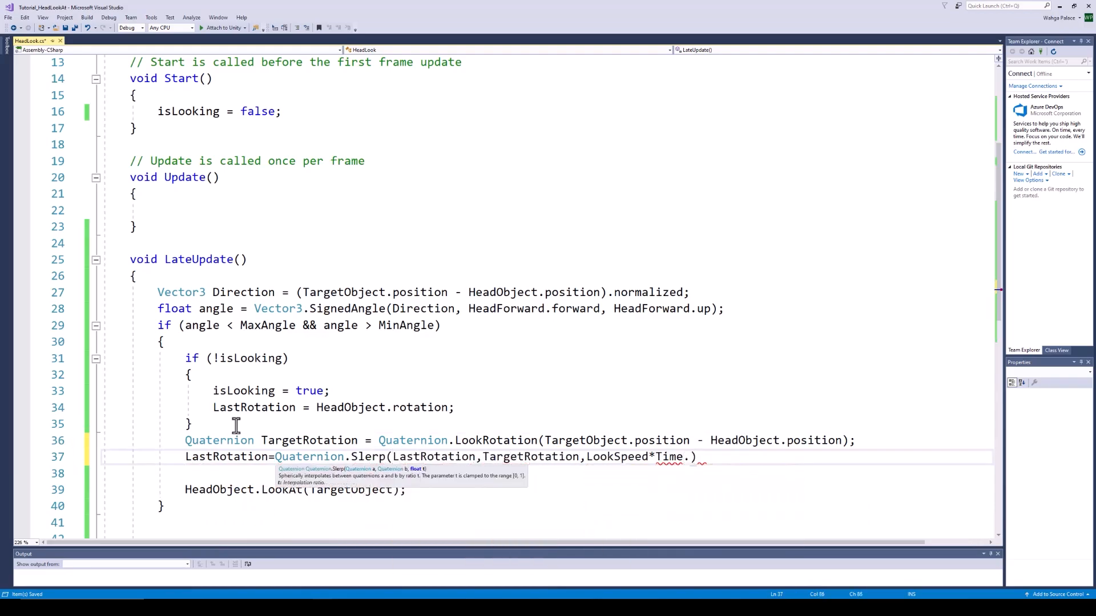
Replace the LookAt call with HeadObject.rotation = LastRotation
left_click_drag(261, 490, 416, 498)
type("rotation = LastRotation")
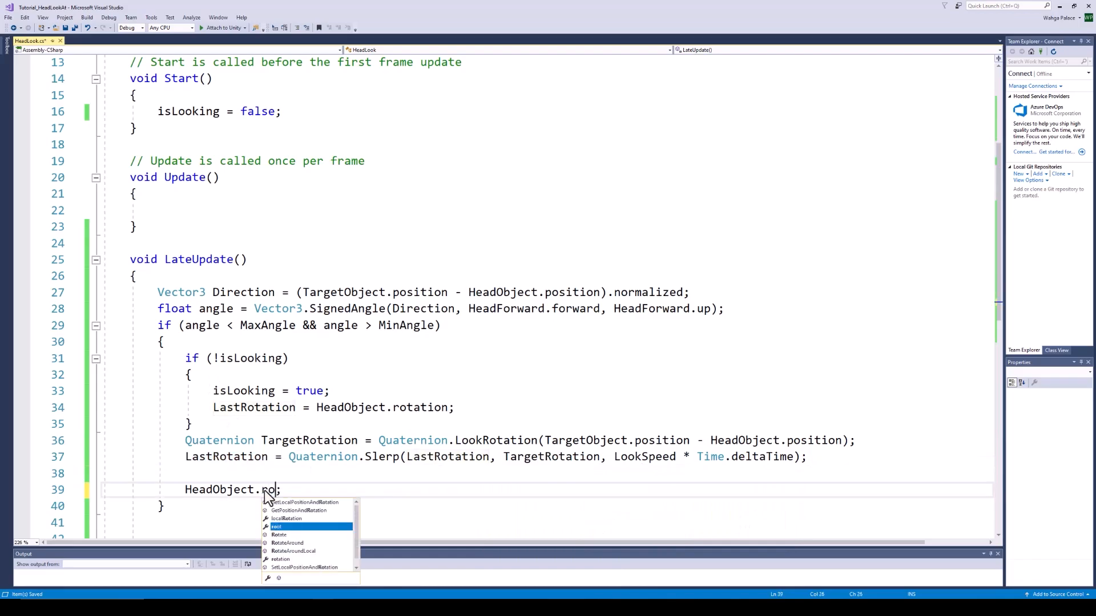
type(";")
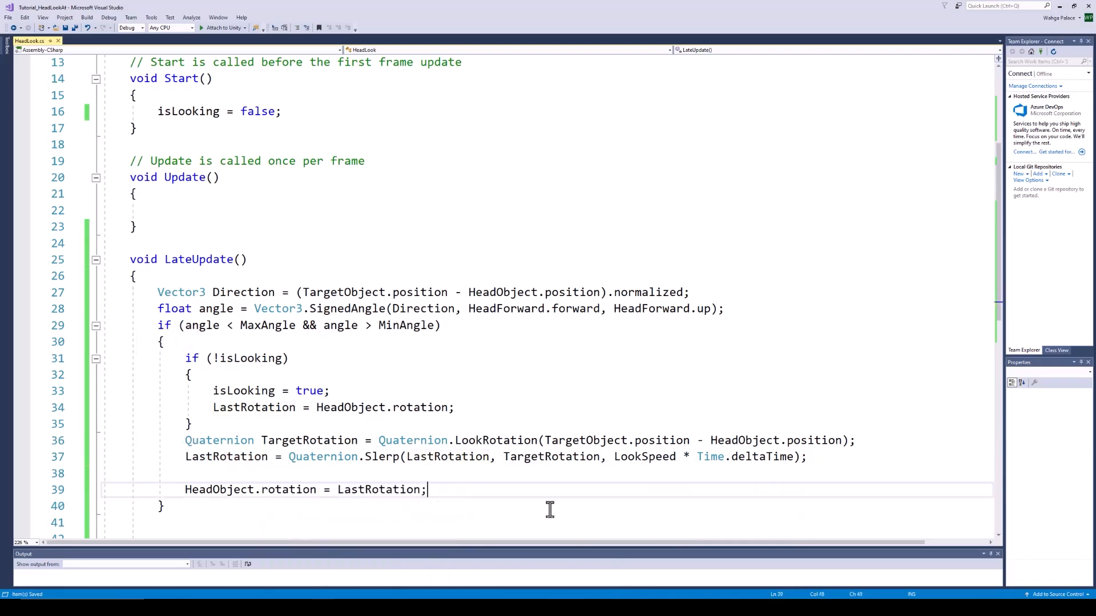
key("Down")
key("Down")
Add an else if(isLooking) branch slerping LastRotation toward HeadForward.rotation and applying it to HeadObject
type("else")
key("Escape")
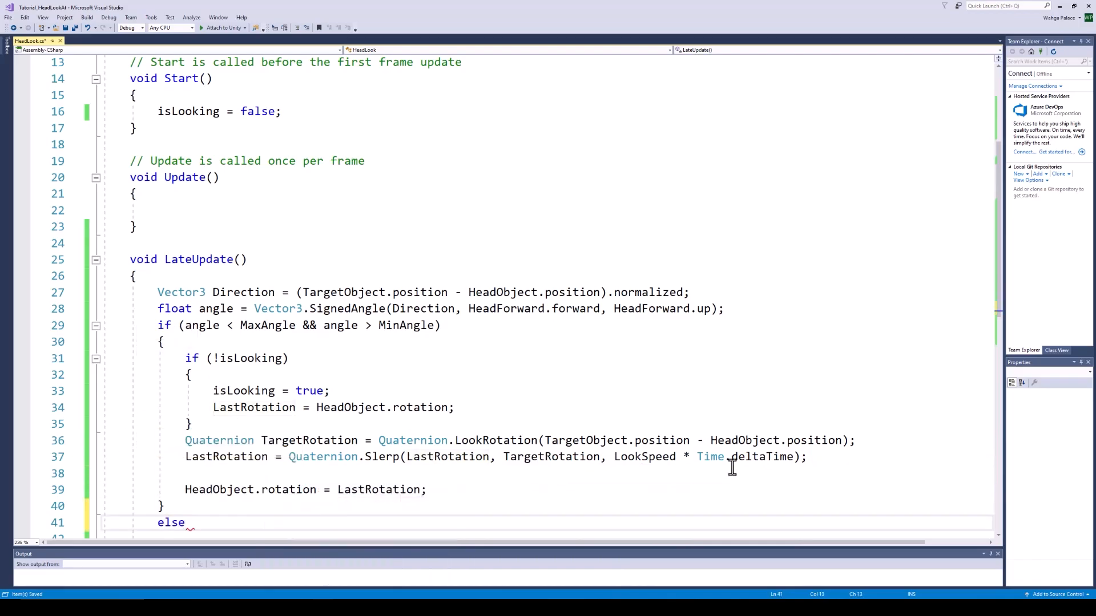
key("Return")
key("Return")
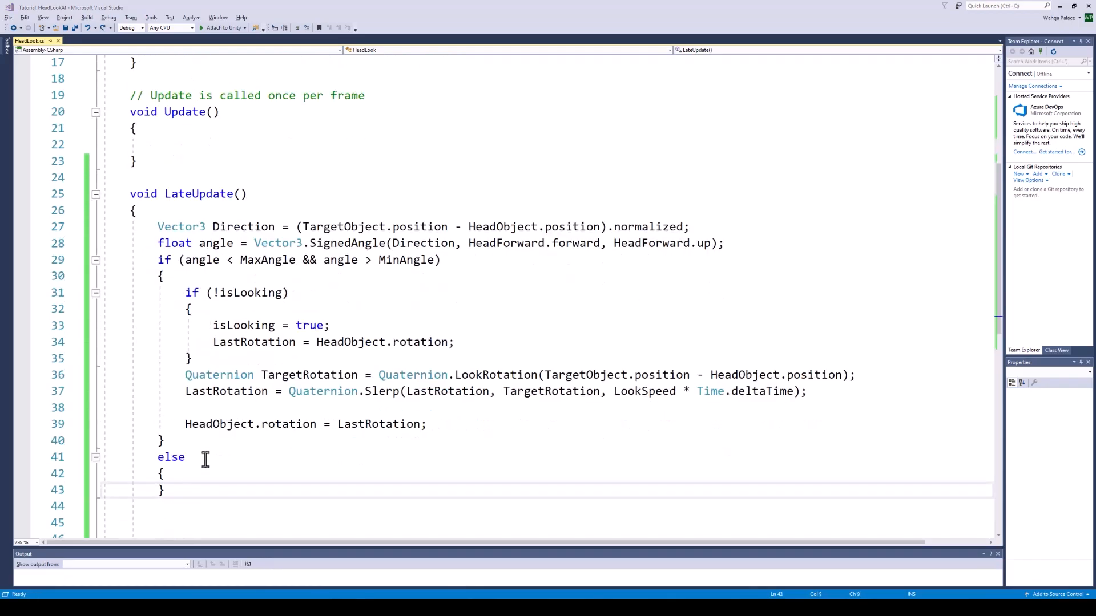
left_click(206, 457)
type("if(isLooking")
key("Down")
key("Down")
type("LastRotation = Quaternion.Slerp(")
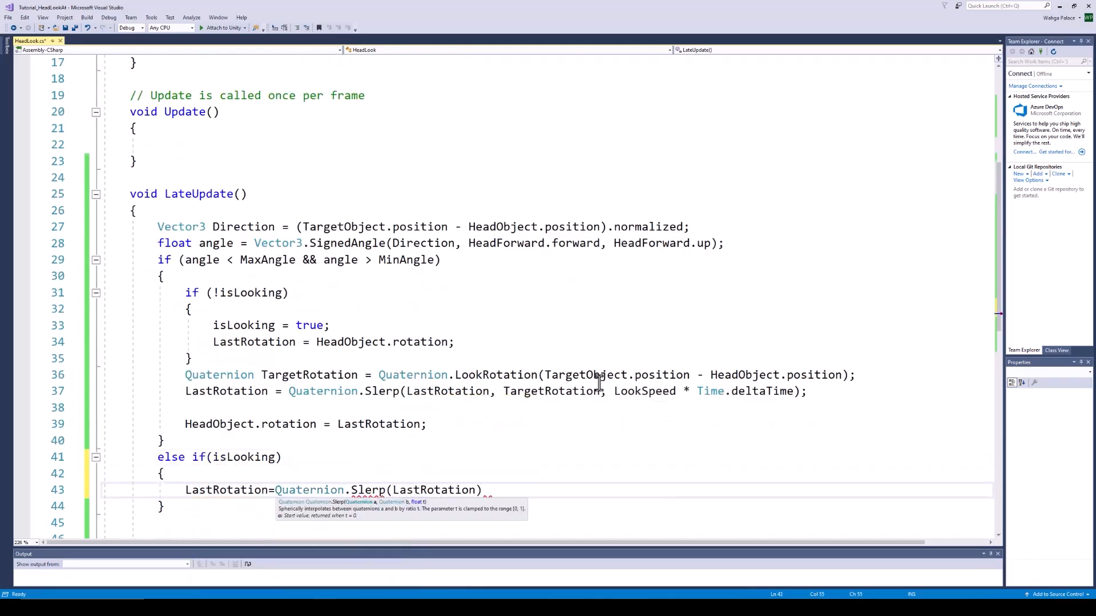
type("LastRotation, HeadForward")
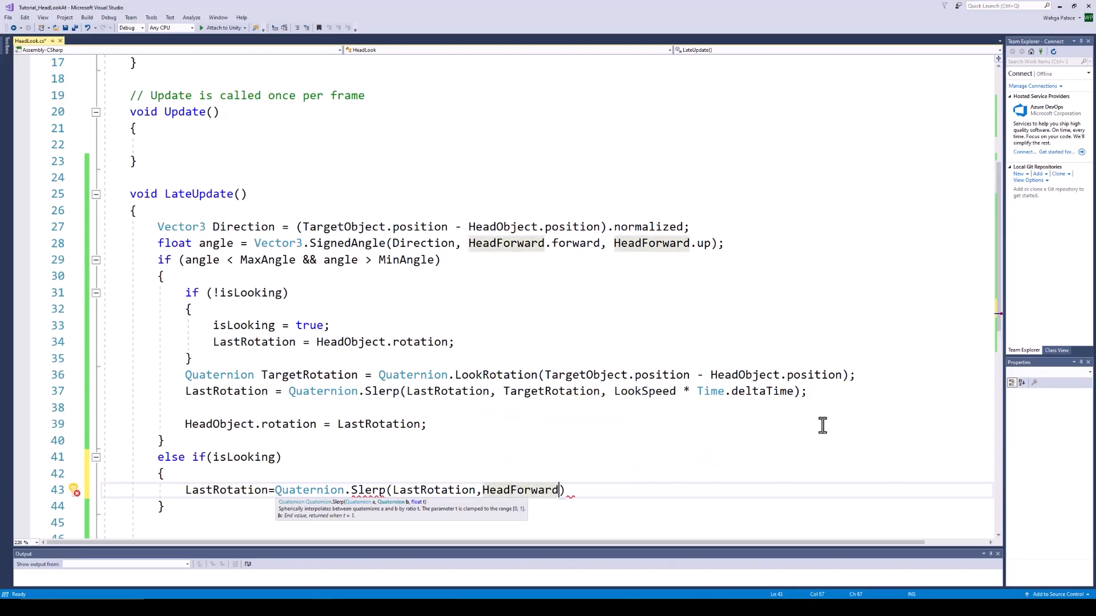
type(".rotation, LookSpeed * Time.deltaTime);")
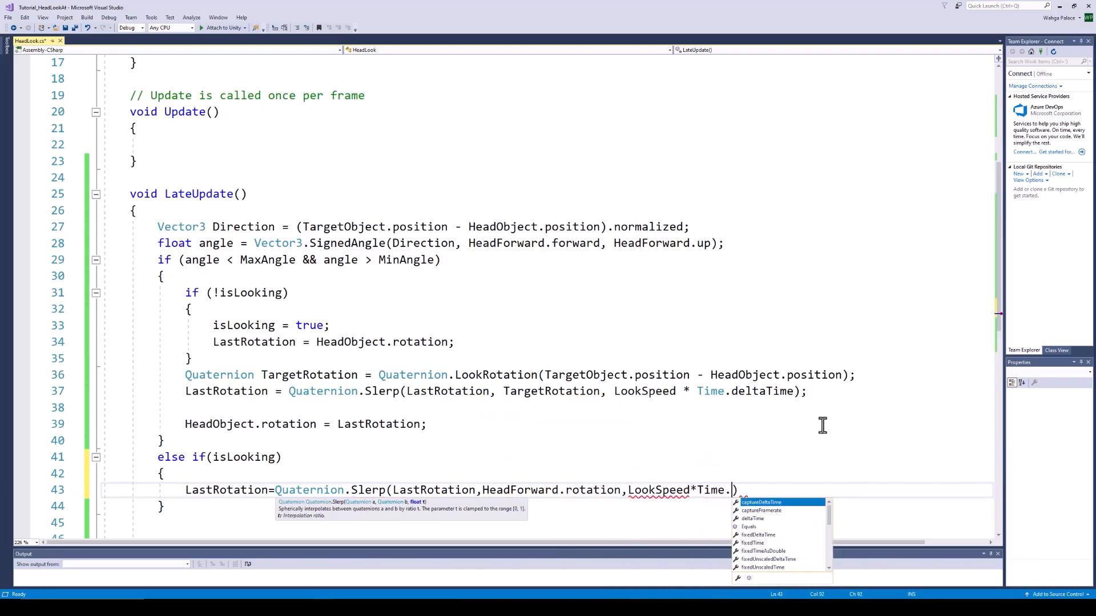
key("ctrl+s")
key("Return")
type("HeadObject.rotation=")
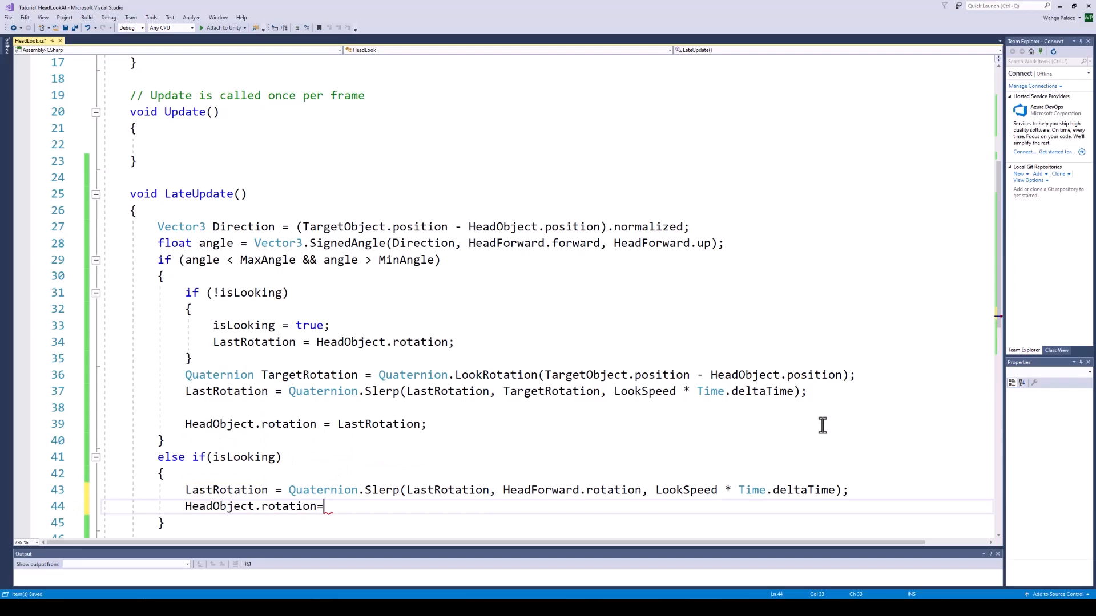
type("lastrota;")
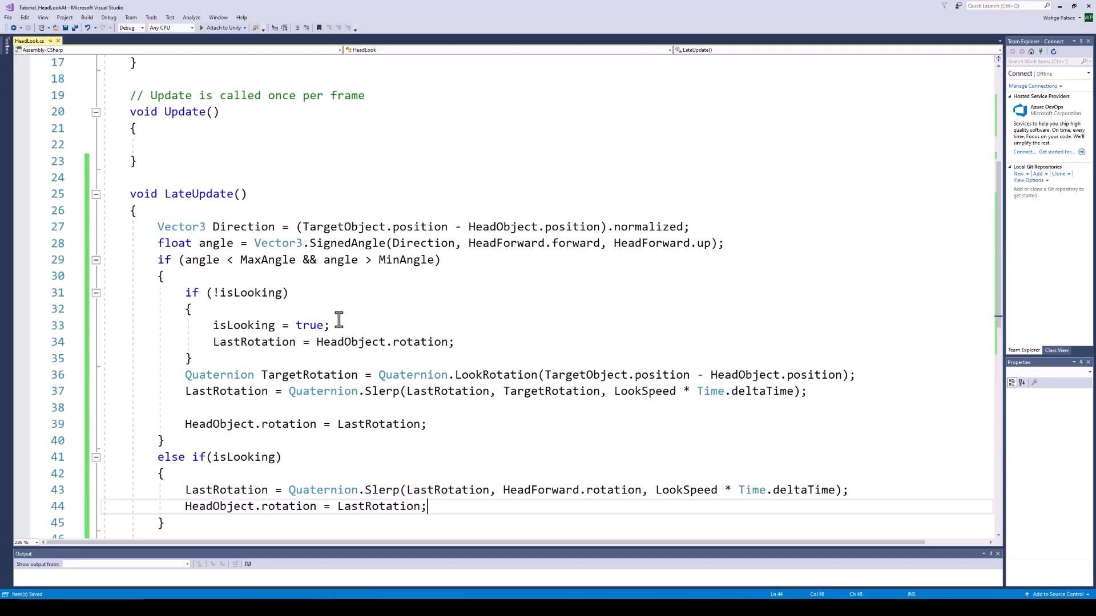
scroll(815, 377, "up", 5)
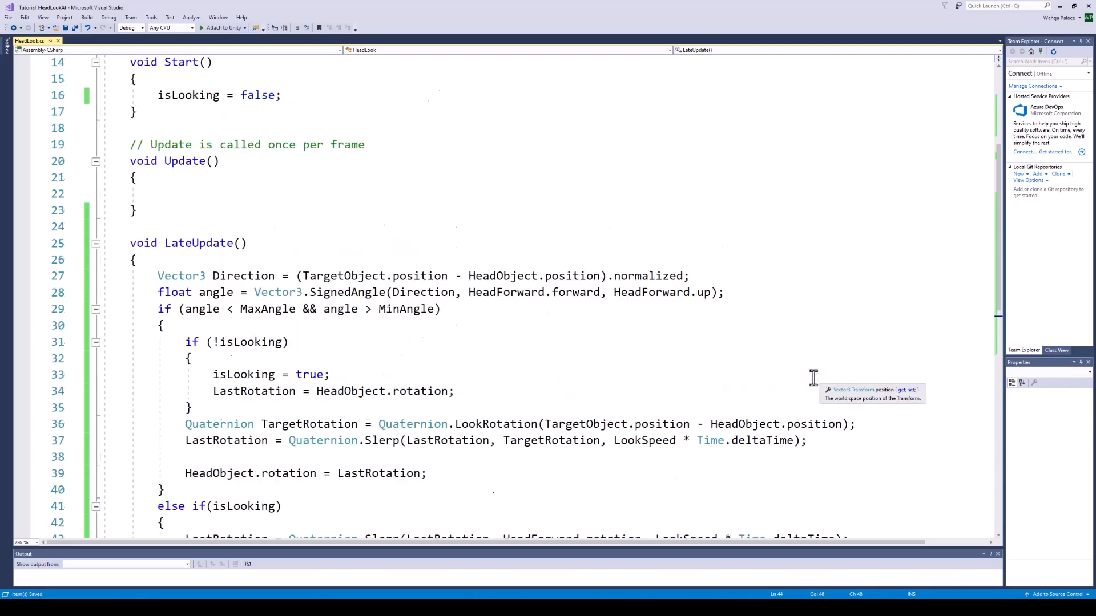
Declare a float HeadResetTimer field and add a line after the head rotation assignment for resetting it
left_click(231, 224)
key("Return")
key("Up")
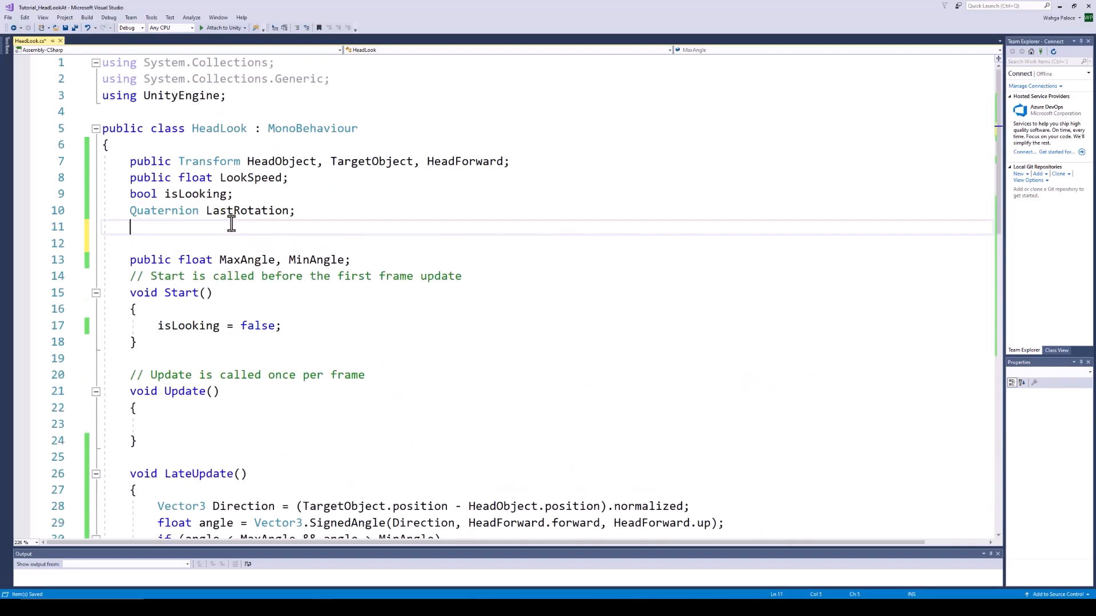
key("Delete")
type("float HeadResetT")
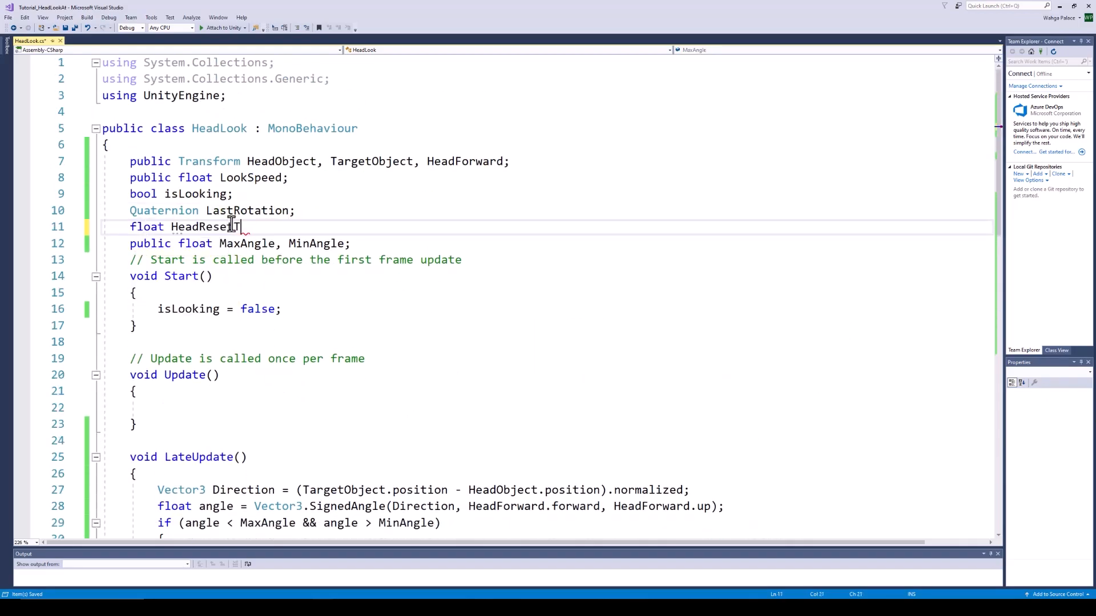
type("imer;")
scroll(367, 276, "down", 6)
left_click(452, 393)
key("Return")
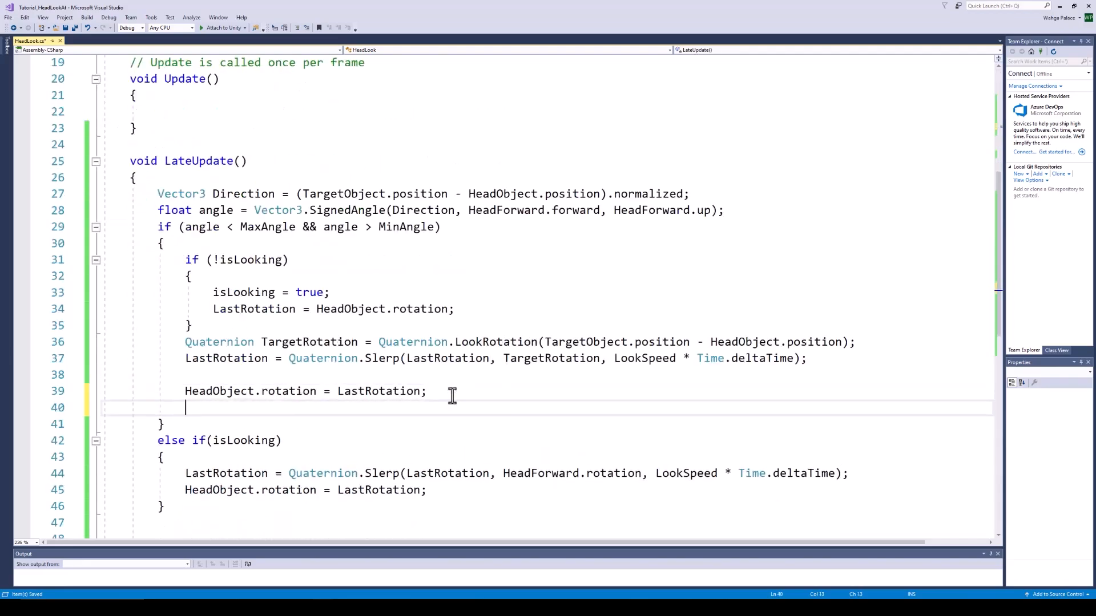
Count HeadResetTimer down by Time.deltaTime and, when it hits <= 0, snap the head to HeadForward.rotation
left_click(440, 491)
key("Return")
type("HeadResetTimer -= Time.deltaTime")
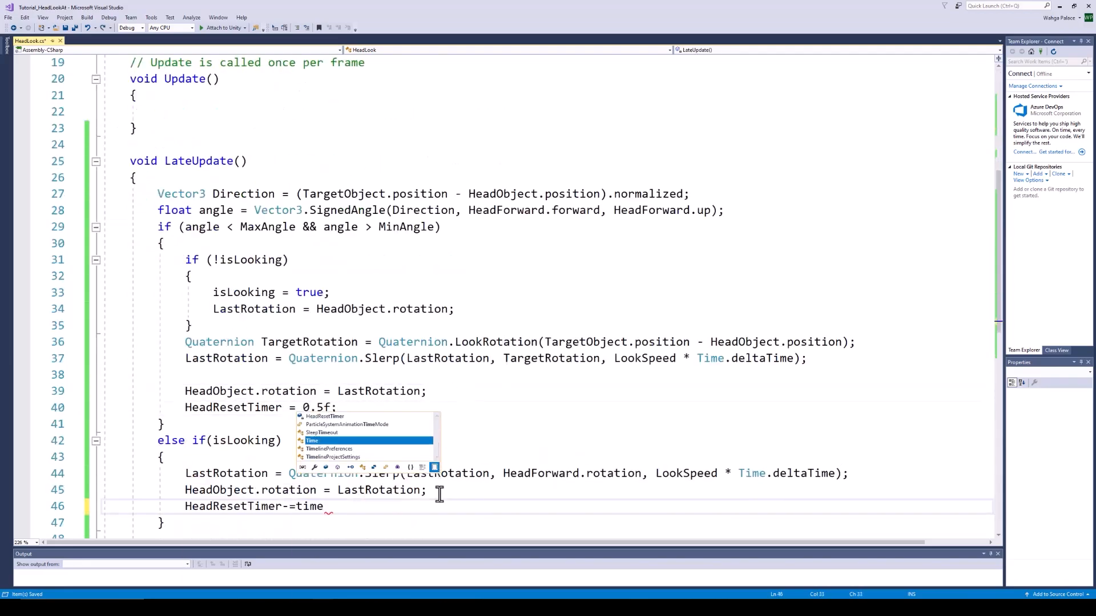
type(";")
key("Return")
type("if(HeadResetTimer")
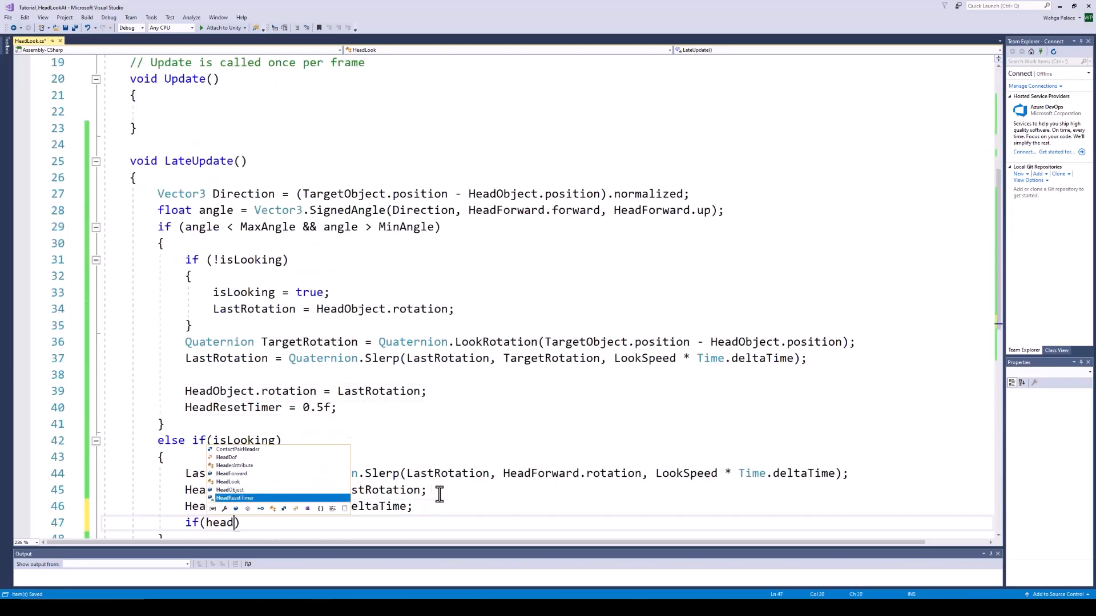
type("==")
key("BackSpace")
key("BackSpace")
type("<=0")
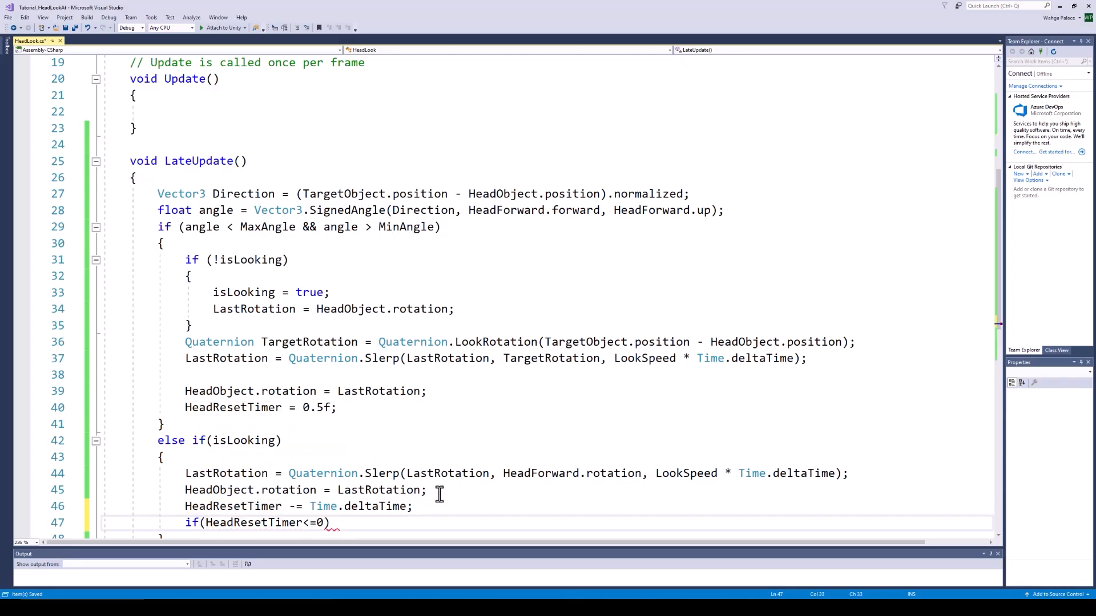
key("End")
key("Return")
type("{")
key("Return")
scroll(437, 494, "down", 2)
key("Return")
type("HeadObject.rotation=headfo")
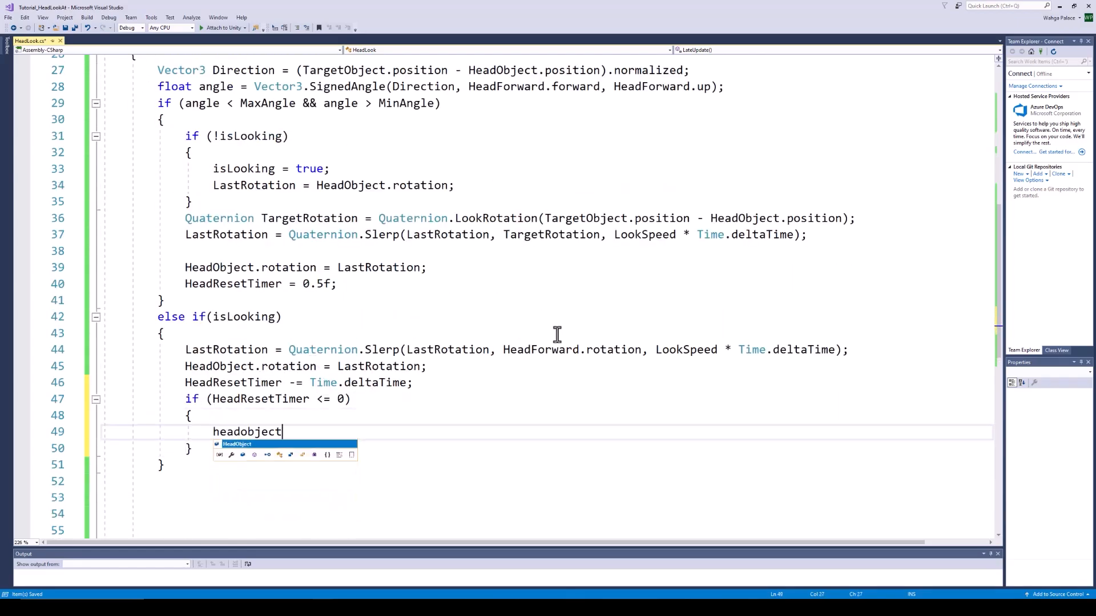
type("rward.rotation;")
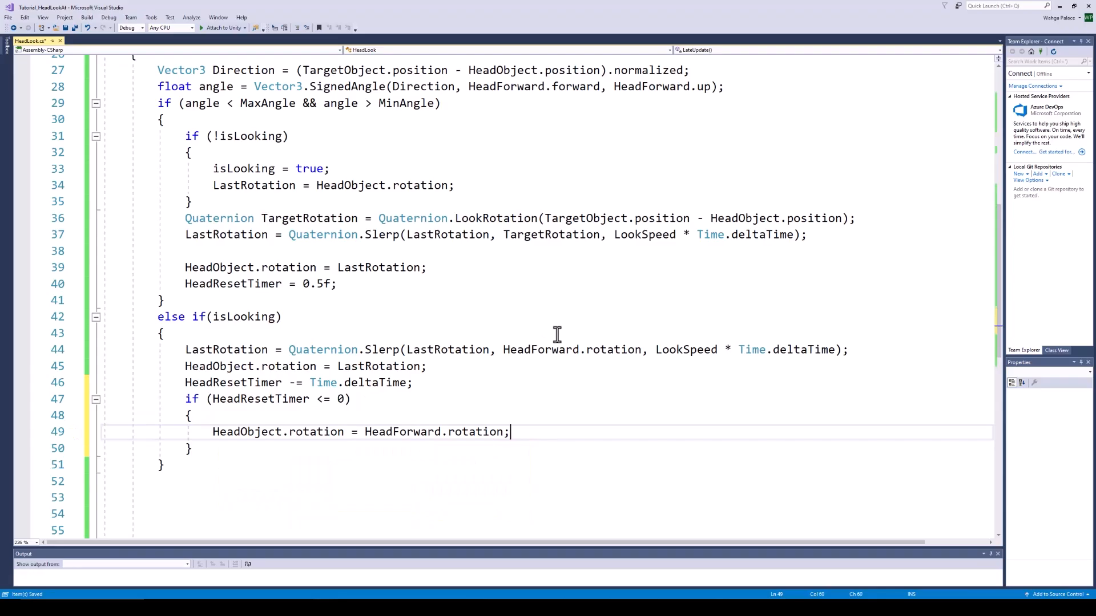
key("Return")
type("isLooking")
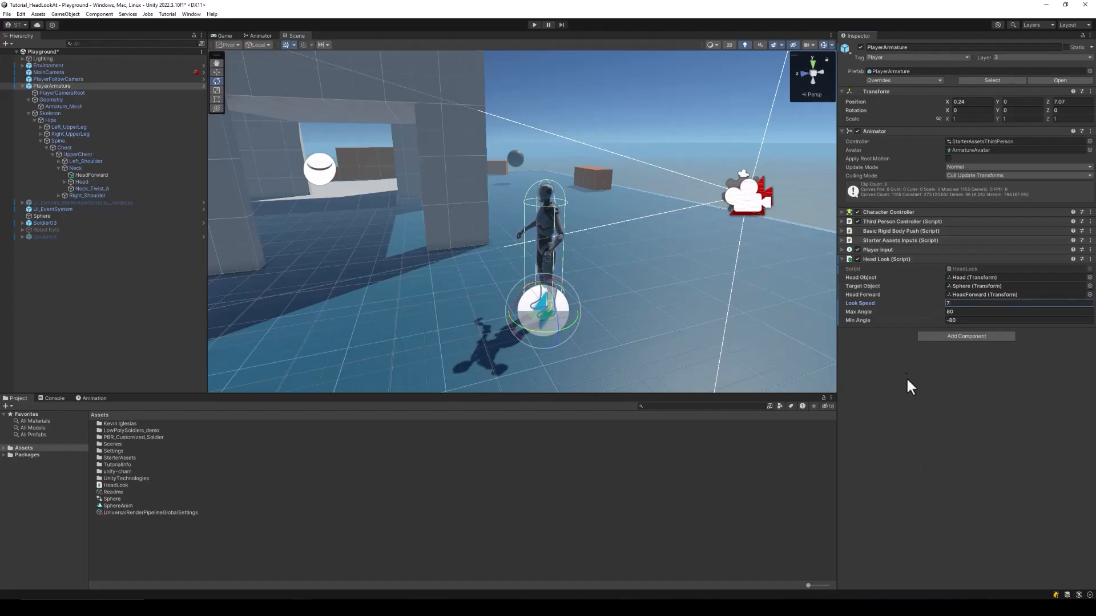
Enter play mode and walk and sprint the character toward and past the Sphere
left_click(534, 25)
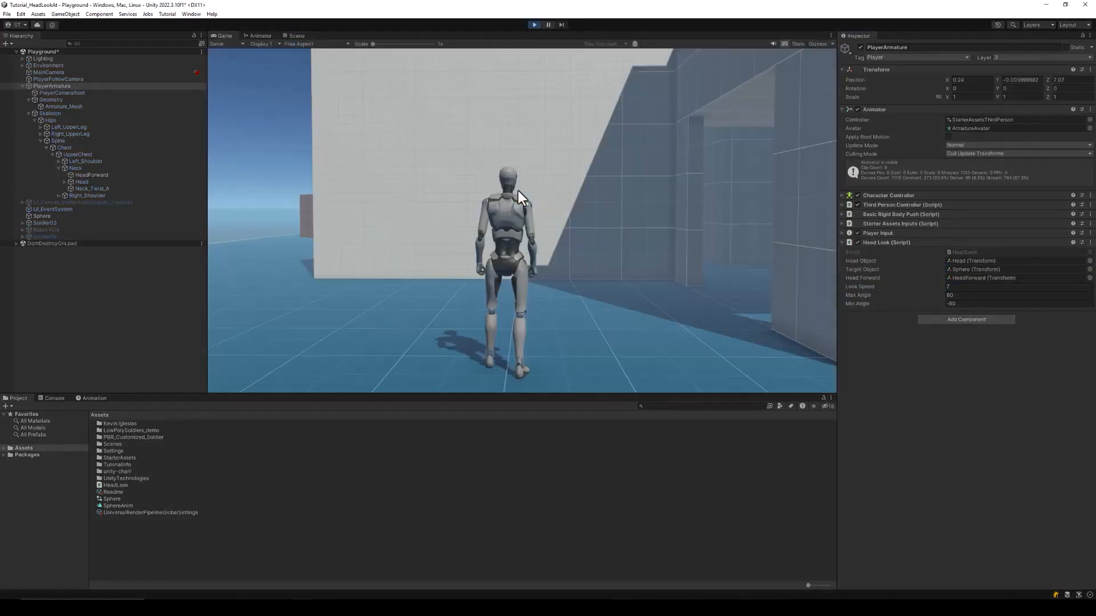
key("w")
key("d")
key("shift+w")
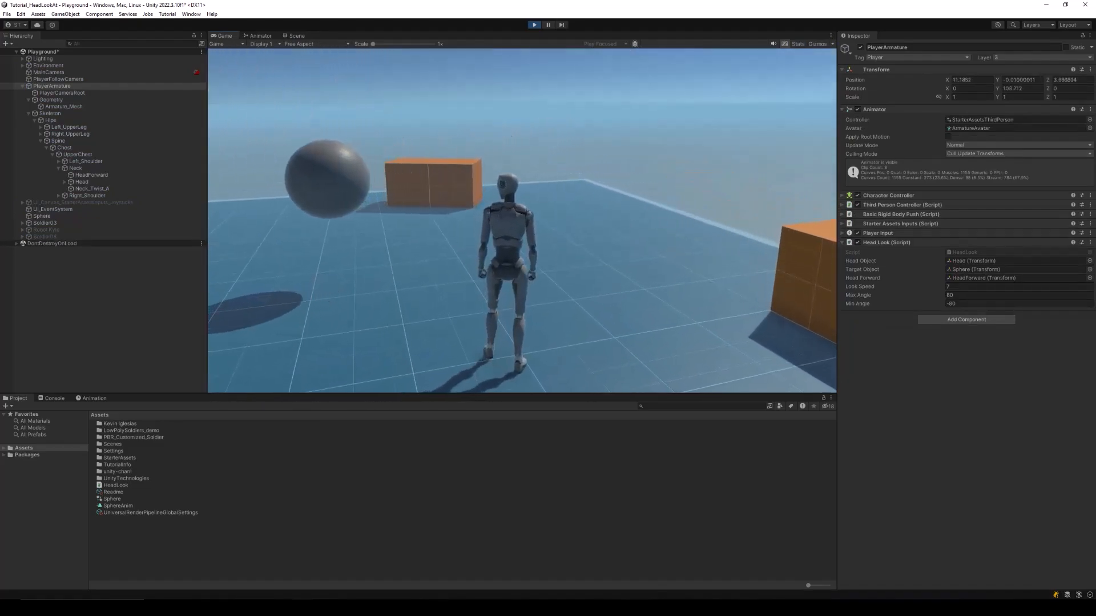
key("w")
key("d")
key("w")
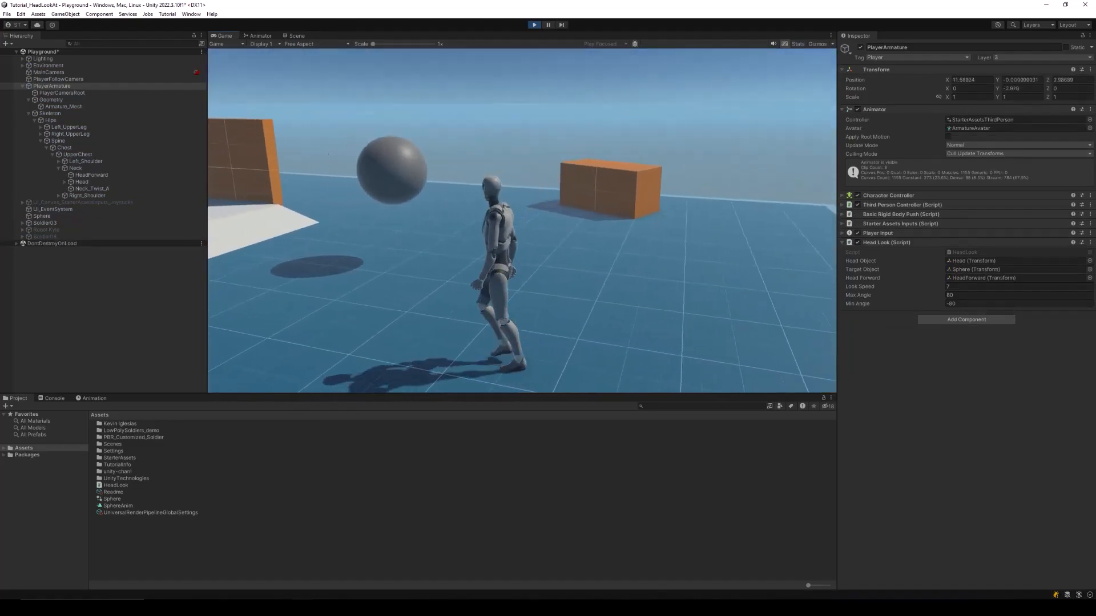
key("w")
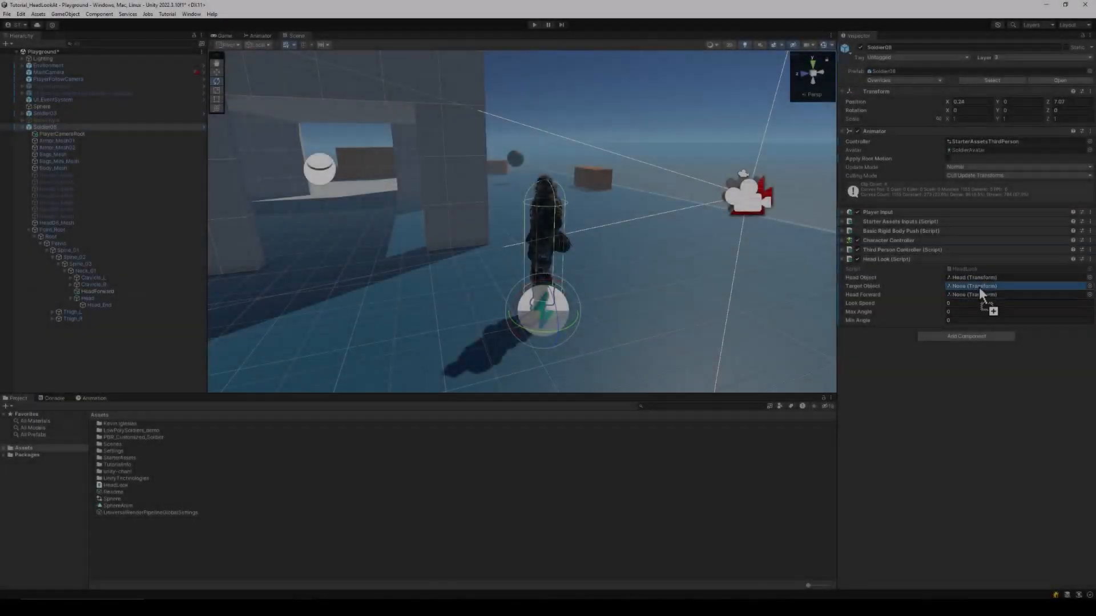
Assign HeadForward, set Look Speed 7, Max Angle 80 and Min Angle -80, then enter play mode
left_click_drag(978, 287, 980, 293)
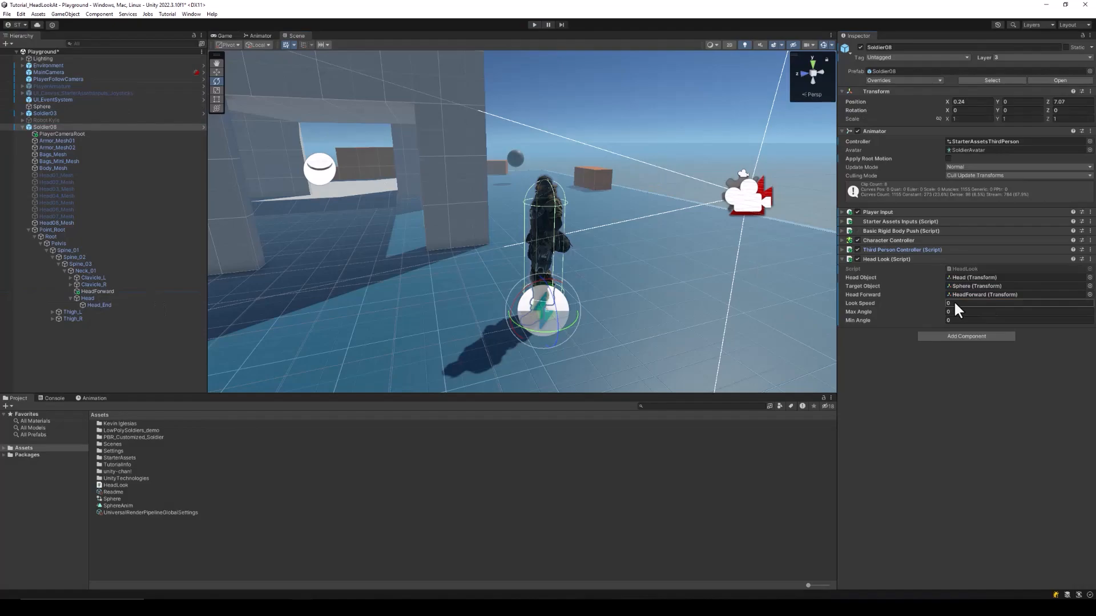
type("7")
left_click(962, 311)
type("80")
key("Tab")
type("-80")
left_click(533, 25)
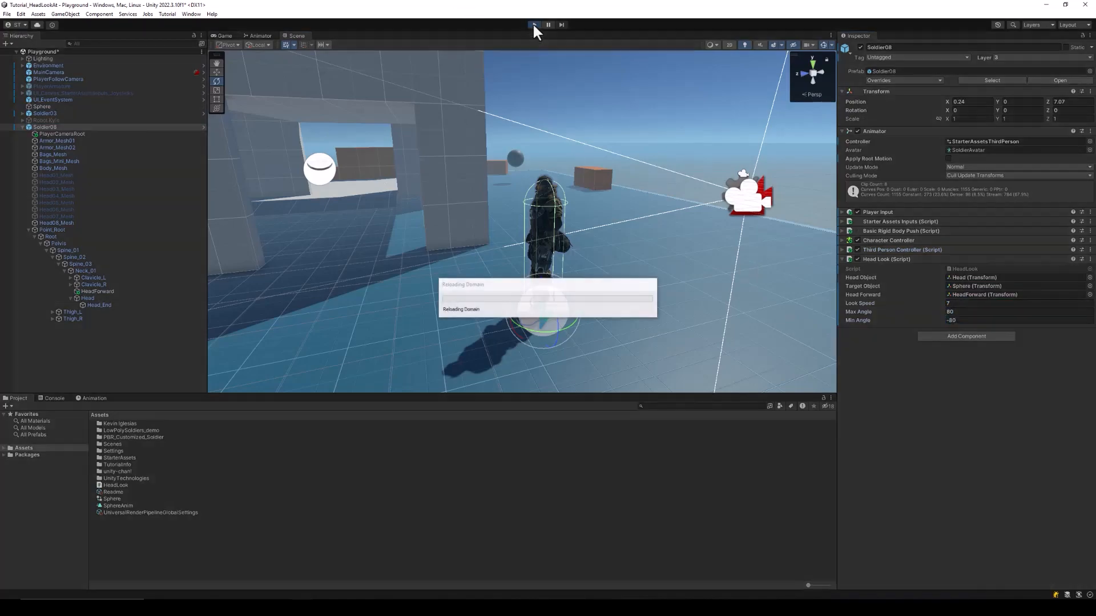
Walk the soldier toward the Sphere with D and W, then orbit the view to face it
key("d")
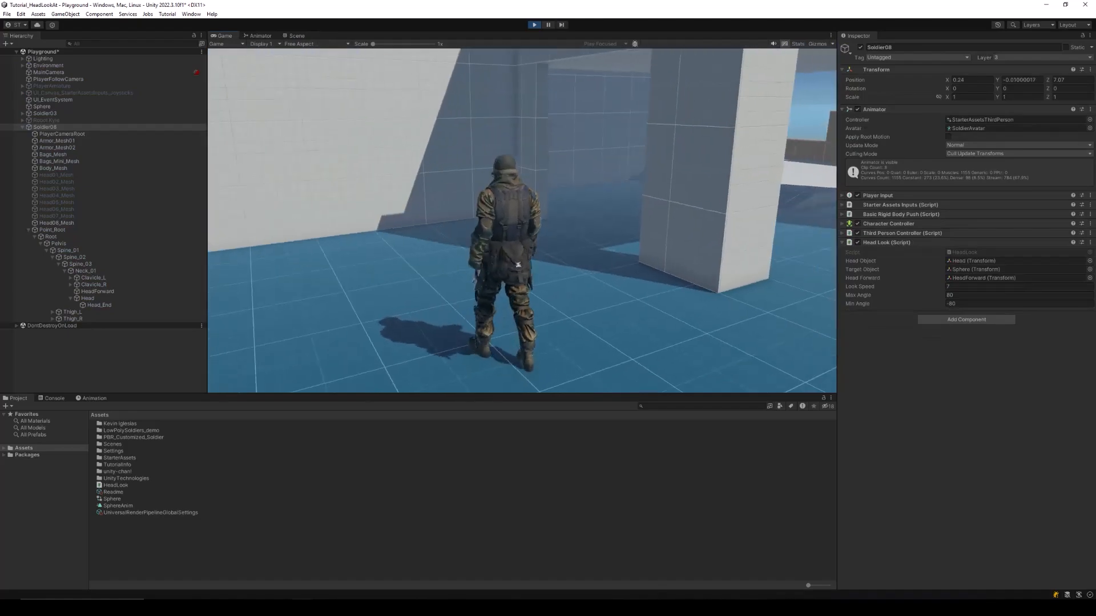
key("w")
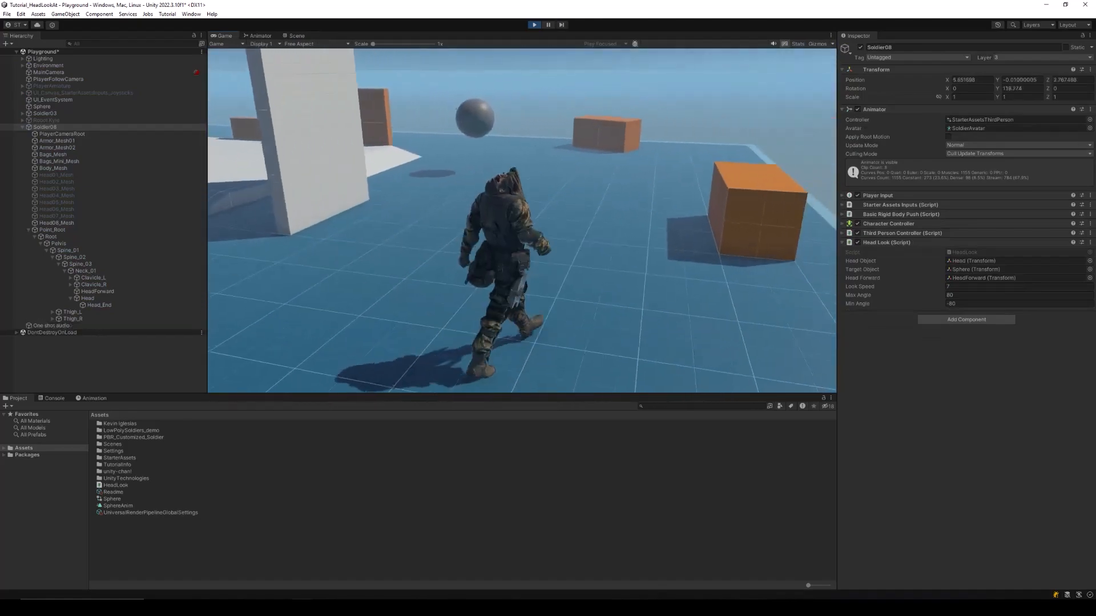
key("w")
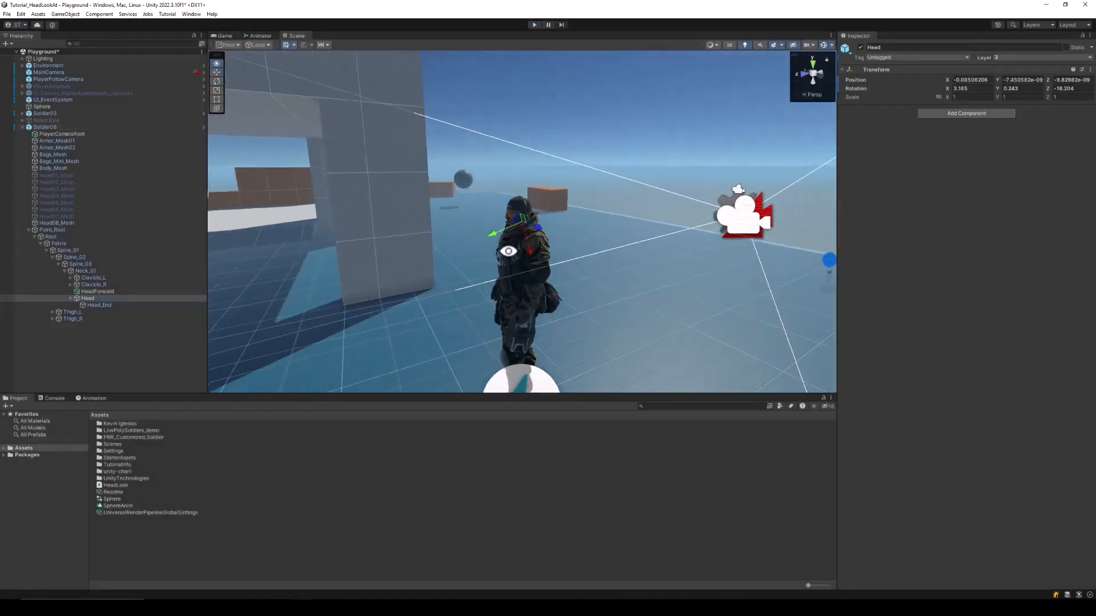
left_click_drag(508, 251, 638, 252, "alt")
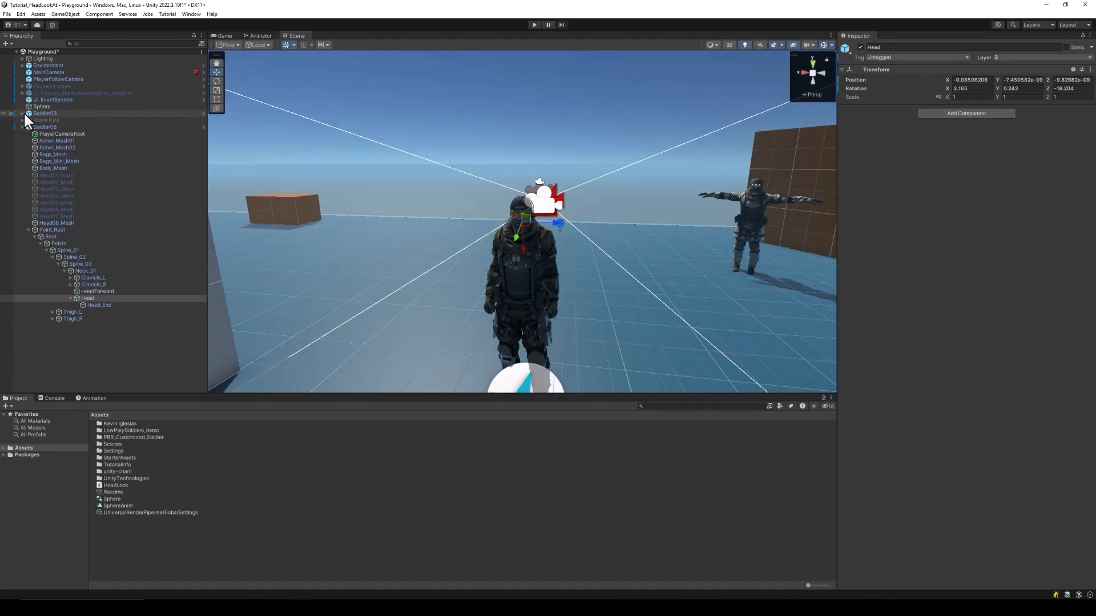
Expand PlayerArmature, select and frame its Head bone, and orbit to a side view of the character
left_click(60, 85)
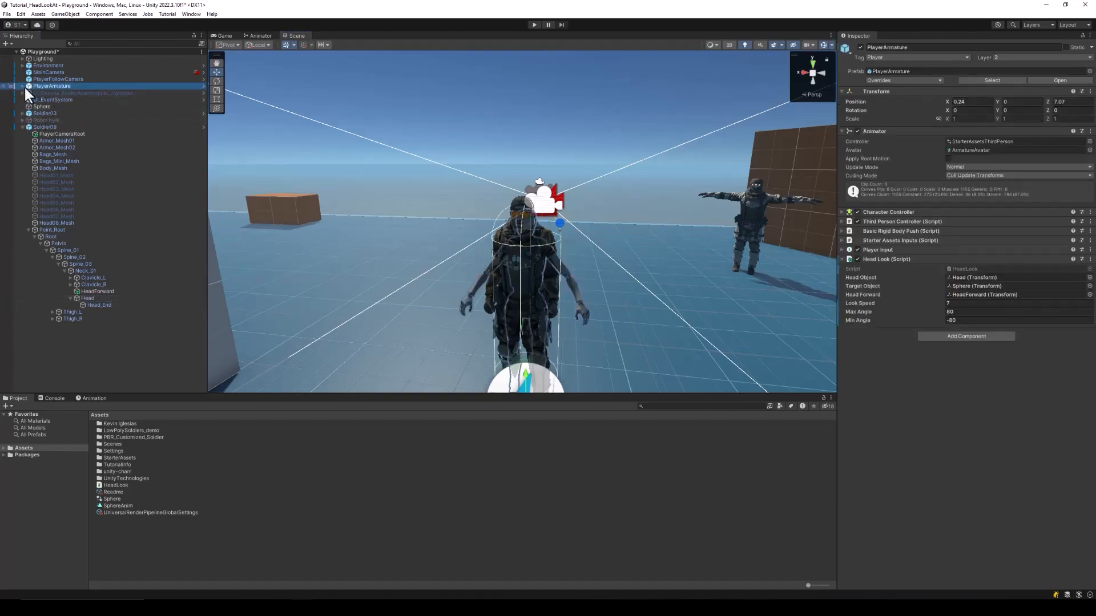
left_click(21, 85)
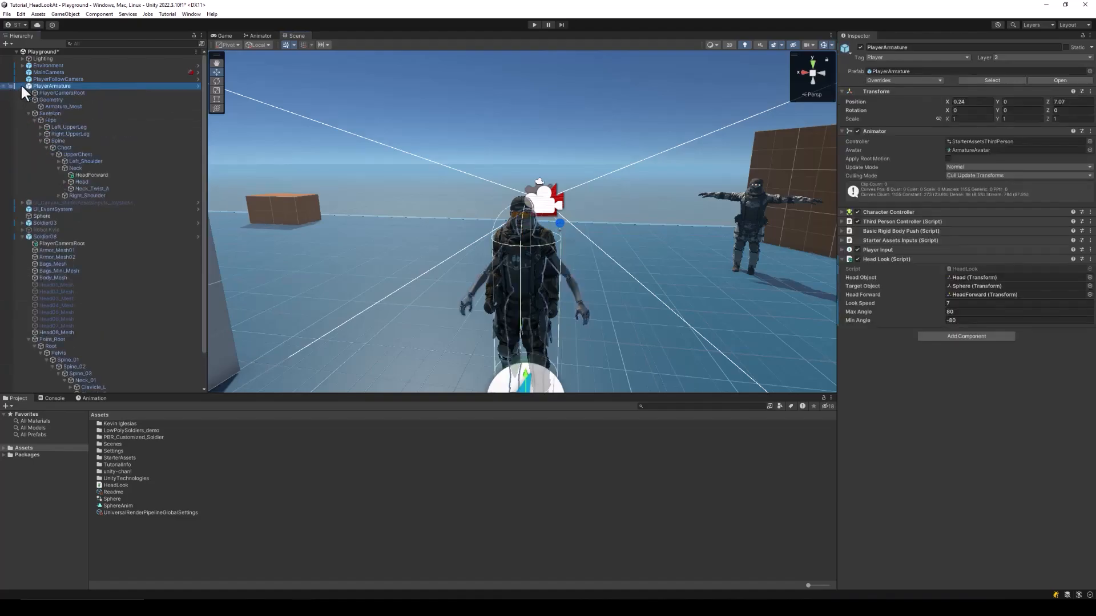
left_click(81, 182)
key("f")
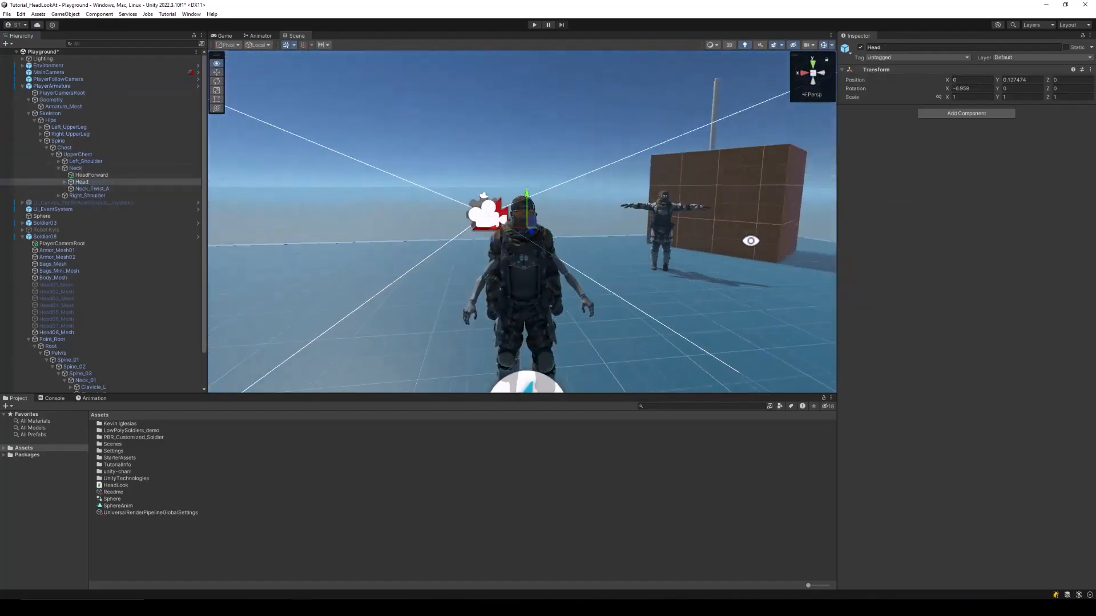
right_click_drag(750, 240, 508, 280)
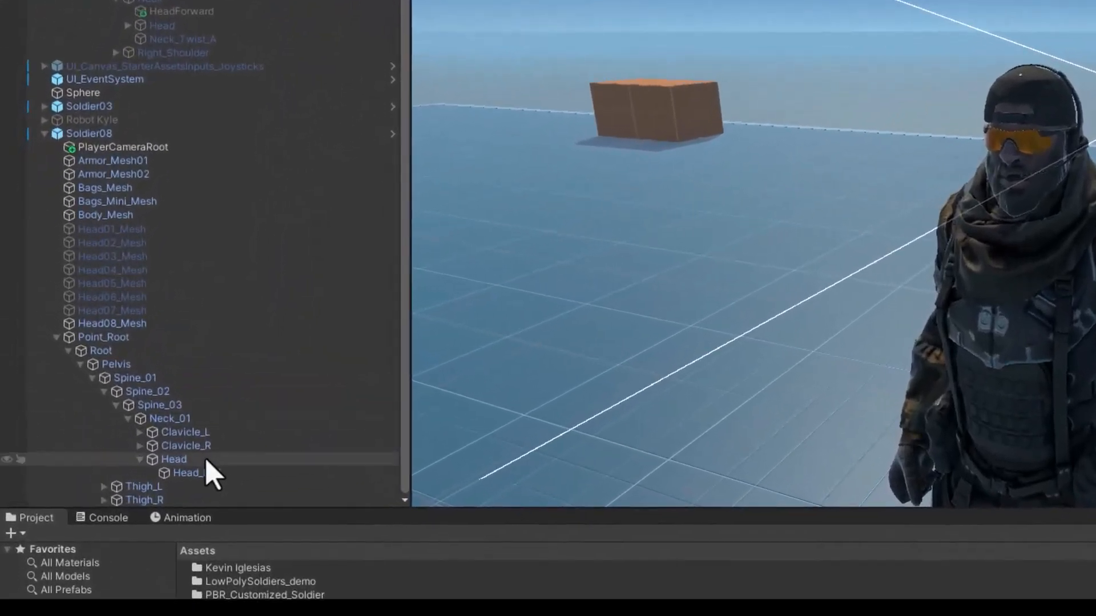
Create an empty child of the Head bone named DummyHead
left_click(209, 461)
right_click(208, 462)
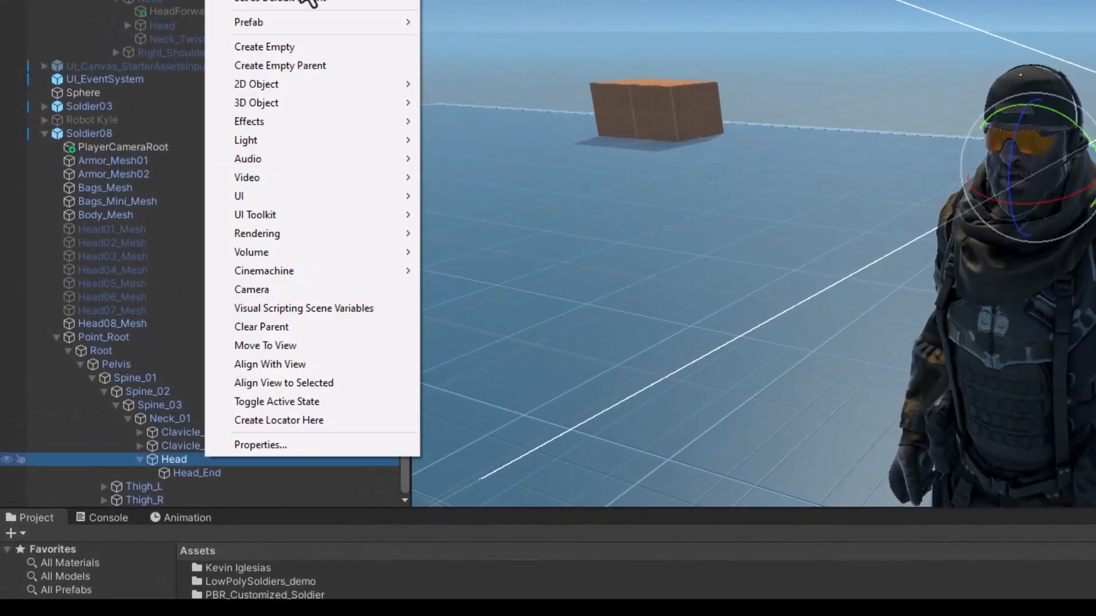
left_click(283, 45)
type("DummyHead")
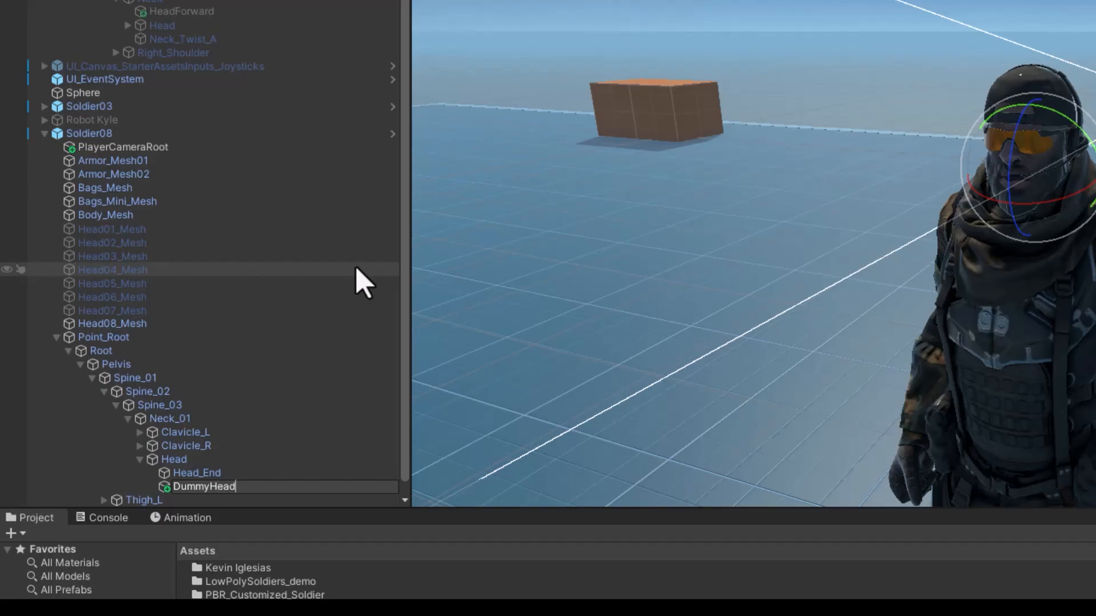
key("Return")
Rotate DummyHead to Z 90 and X -90, then move it above Head as a sibling
key("w")
left_click_drag(1047, 169, 927, 247, "alt")
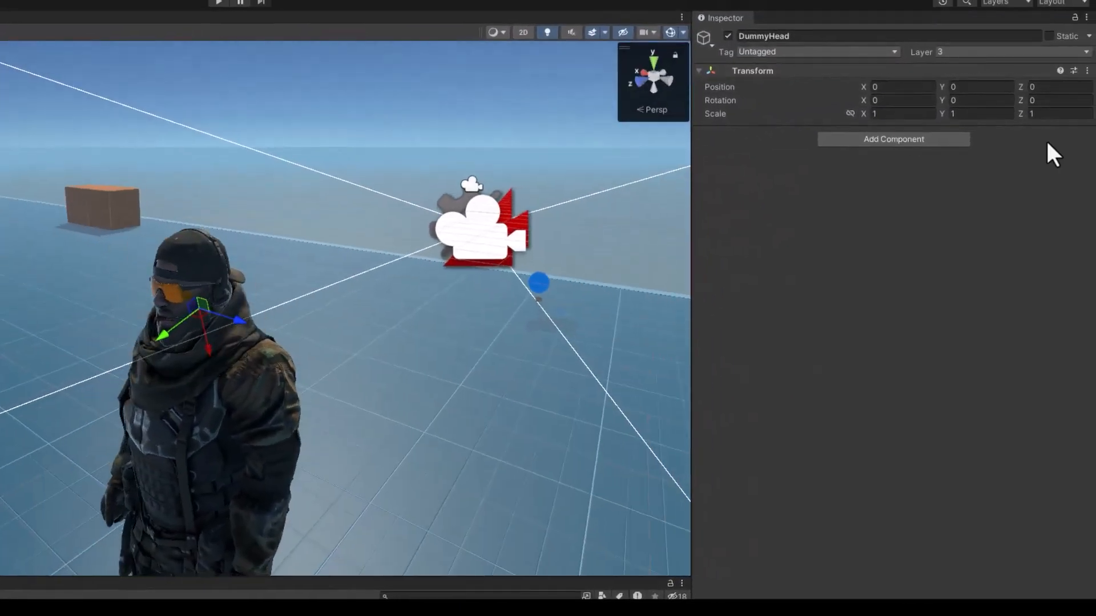
key("e")
key("w")
key("e")
left_click_drag(158, 320, 177, 148)
left_click(1052, 102)
type("90")
left_click_drag(215, 331, 1, 417)
left_click(875, 102)
type("-90")
key("Return")
key("w")
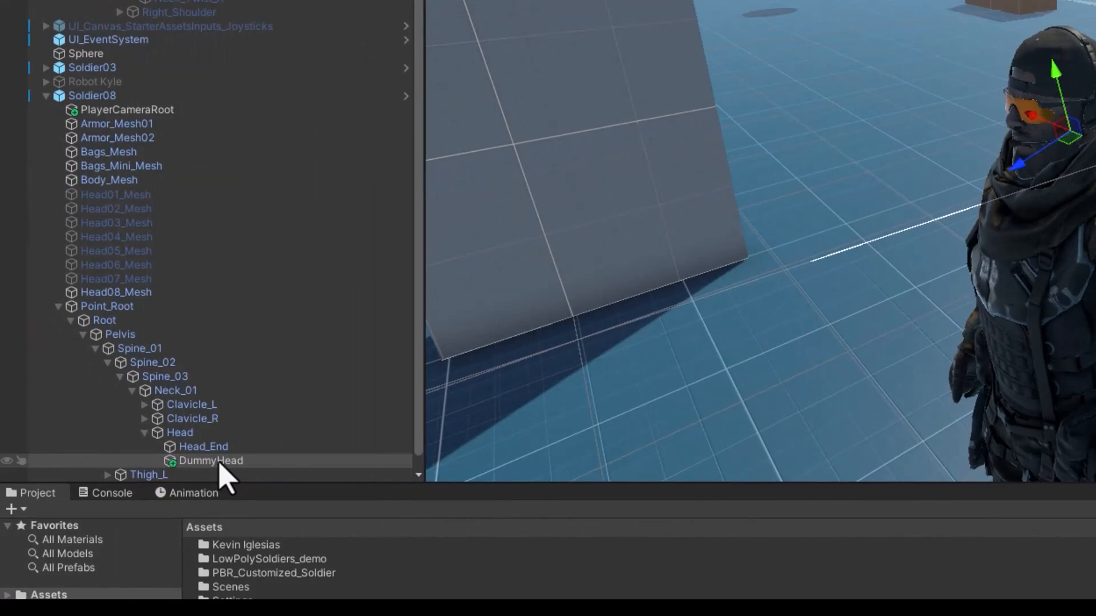
left_click_drag(216, 463, 206, 430)
Create a HeadRotationCopy empty under Head and nest it under DummyHead
left_click(208, 448)
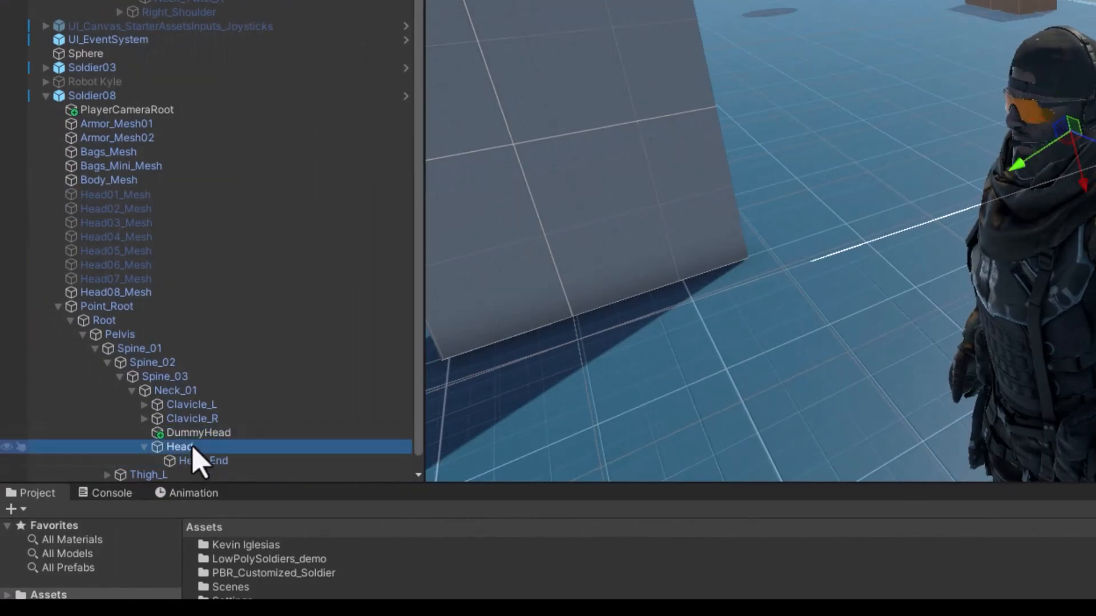
right_click(207, 448)
left_click(276, 20)
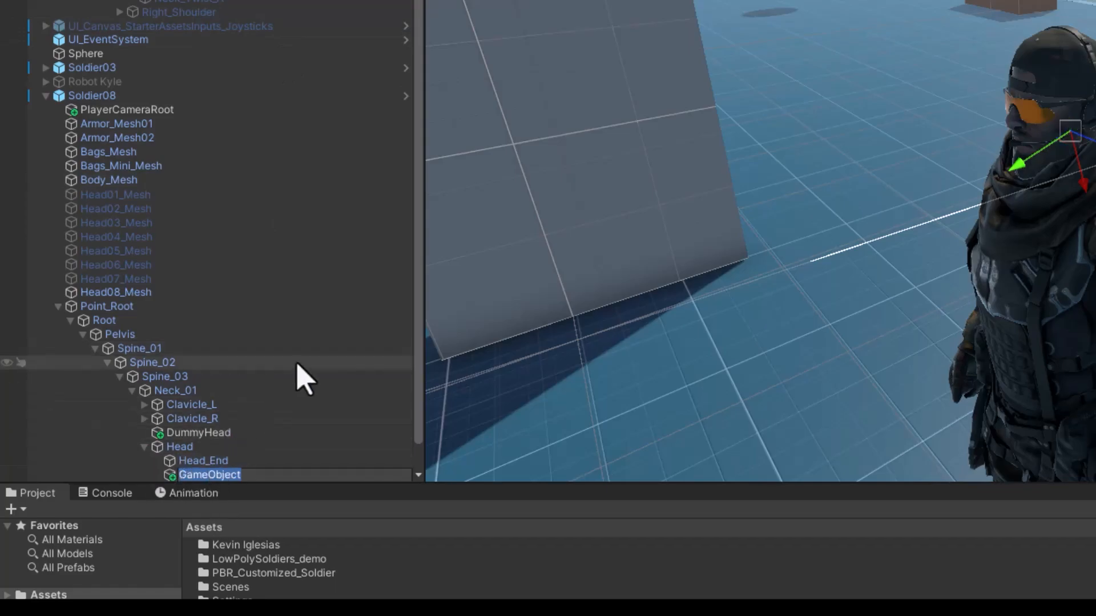
type("HeadRotatio")
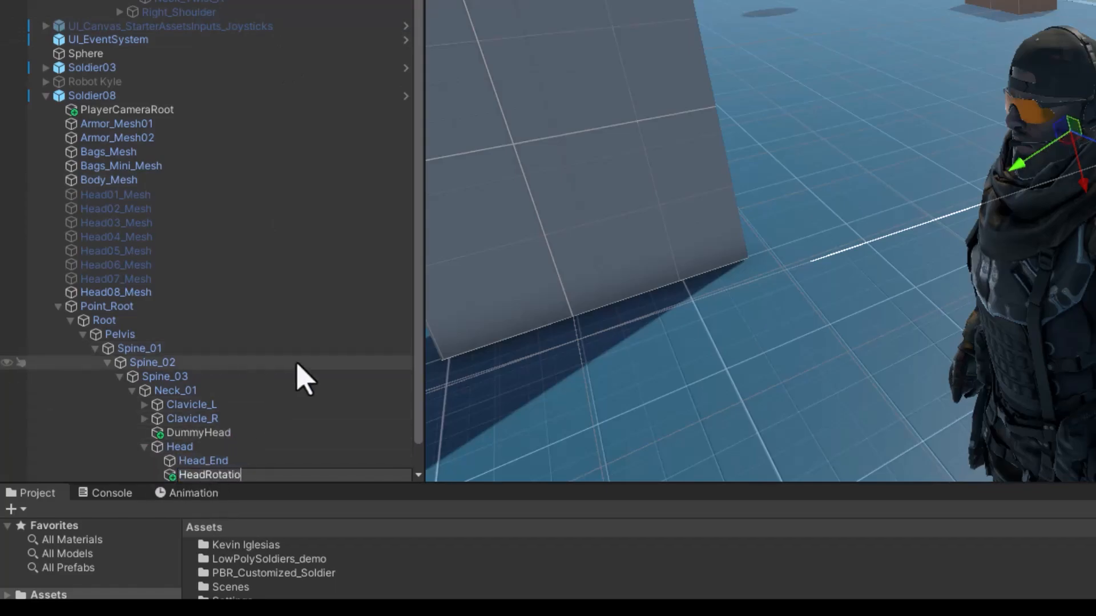
type("Copy")
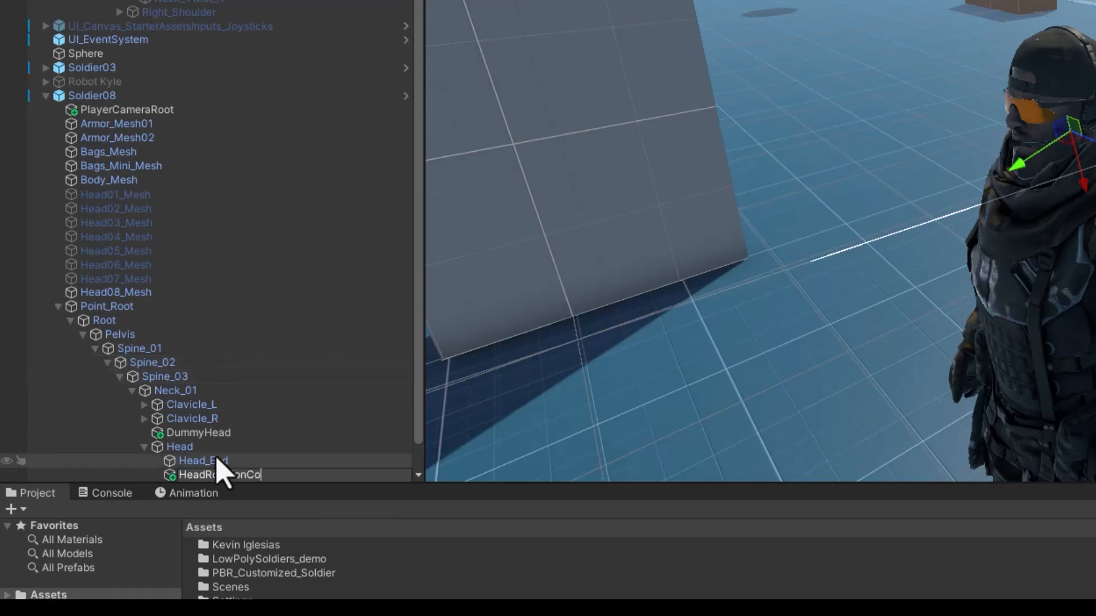
key("Return")
left_click_drag(226, 474, 232, 436)
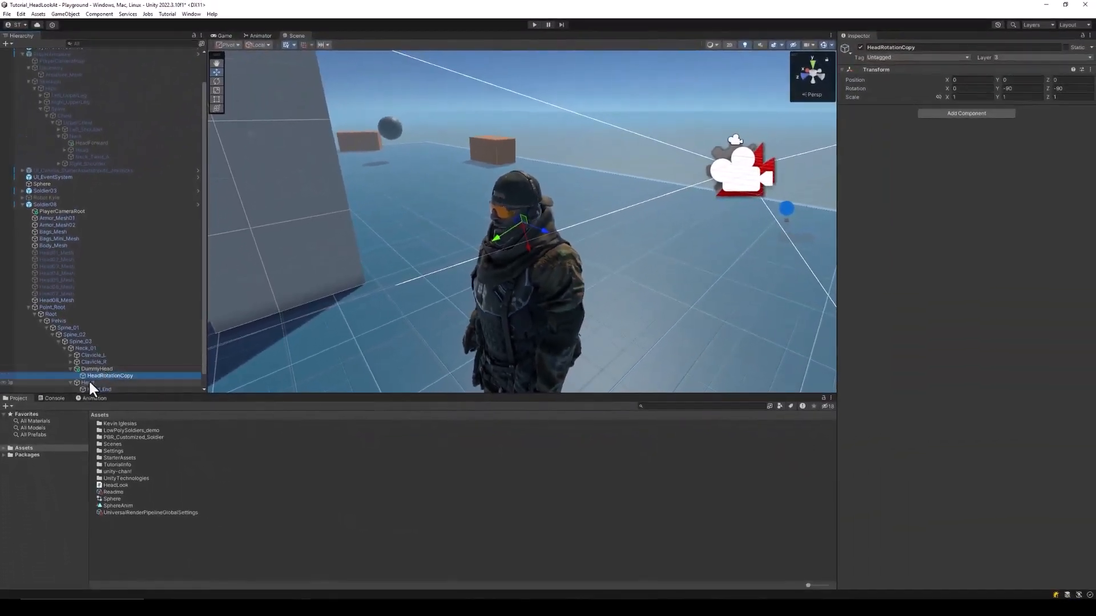
Compare the Head, DummyHead and HeadRotationCopy transforms, then test-rotate the Head bone
left_click(87, 382)
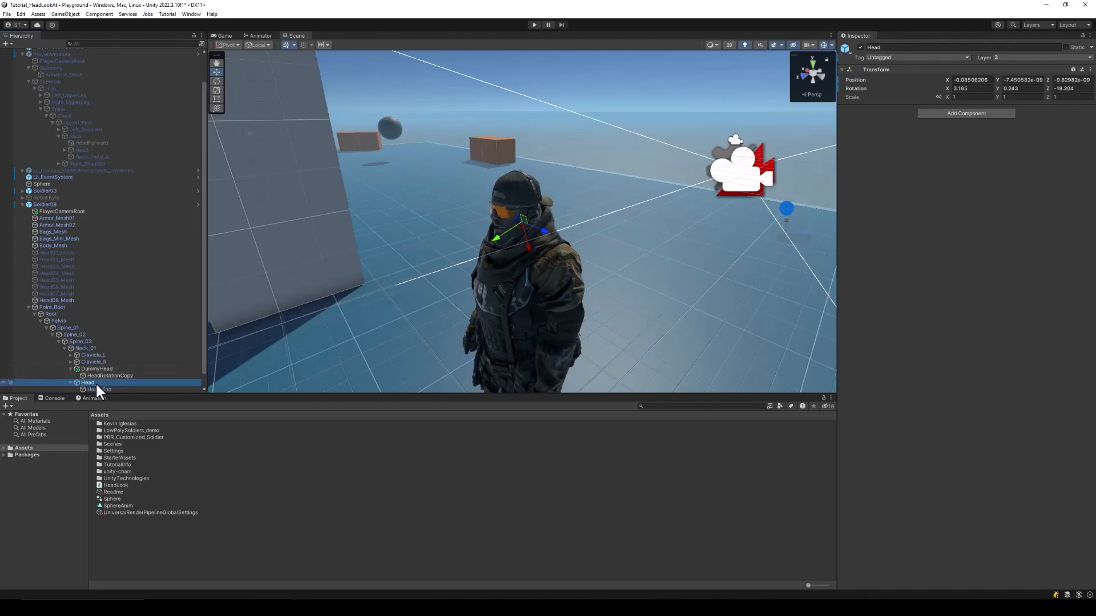
left_click(106, 376)
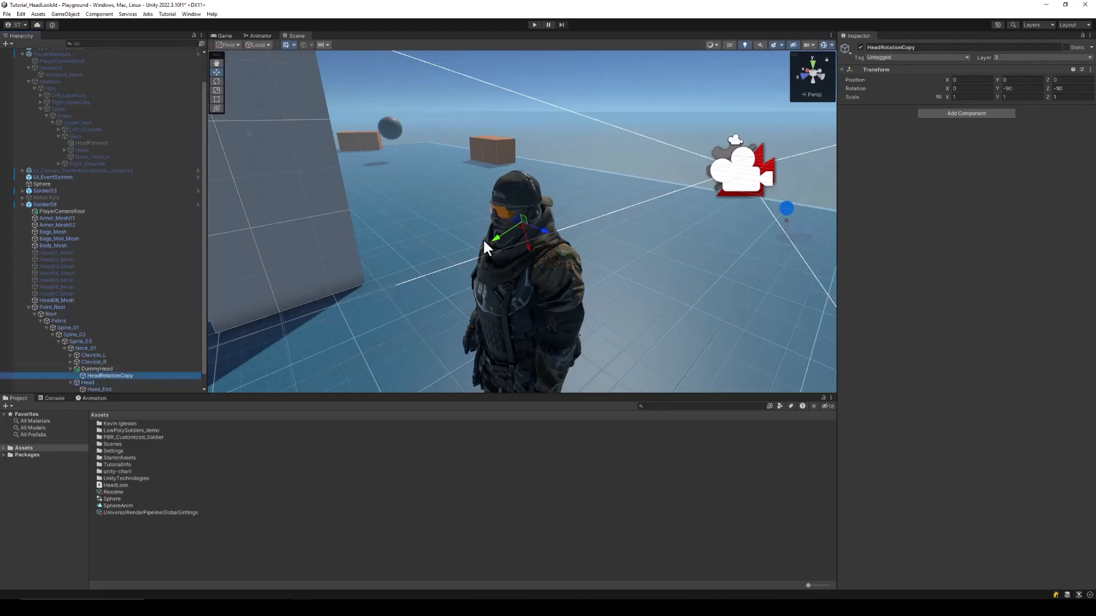
left_click(107, 370)
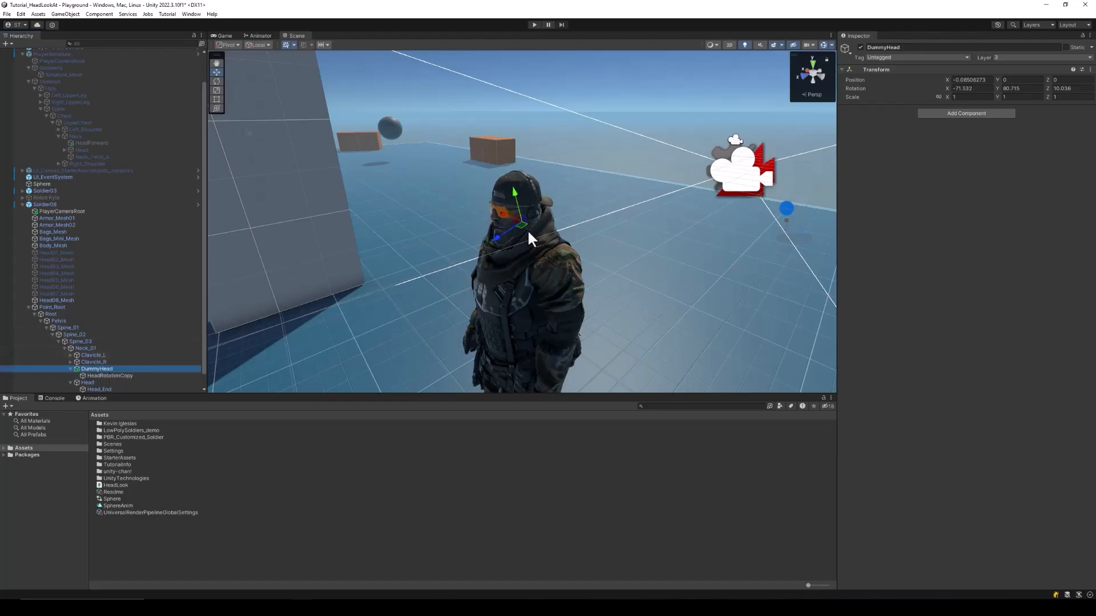
left_click_drag(494, 261, 531, 237, "alt")
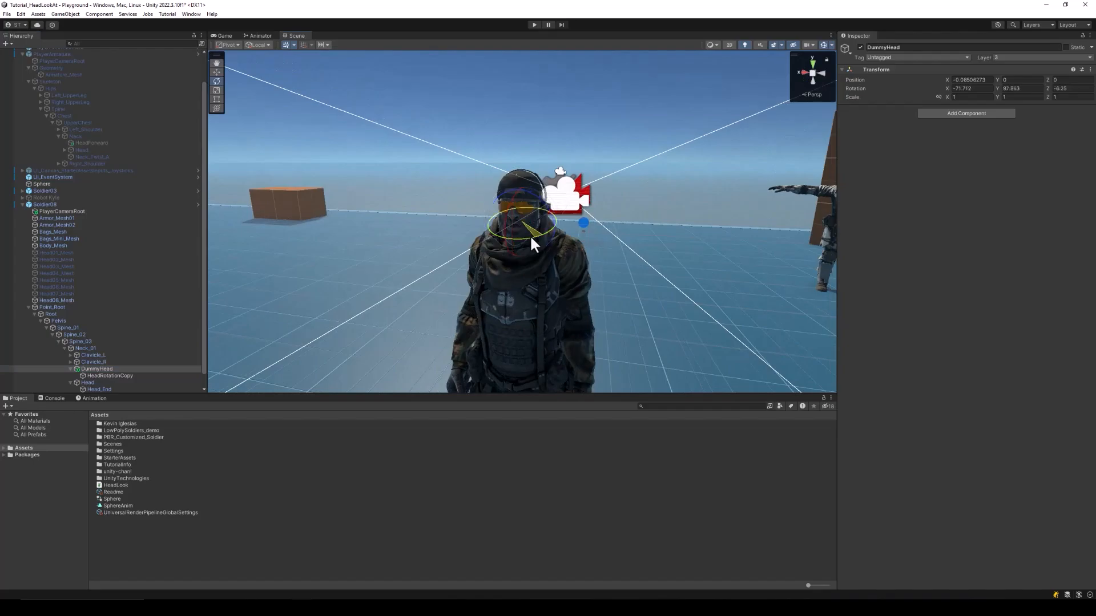
left_click(108, 375)
key("w")
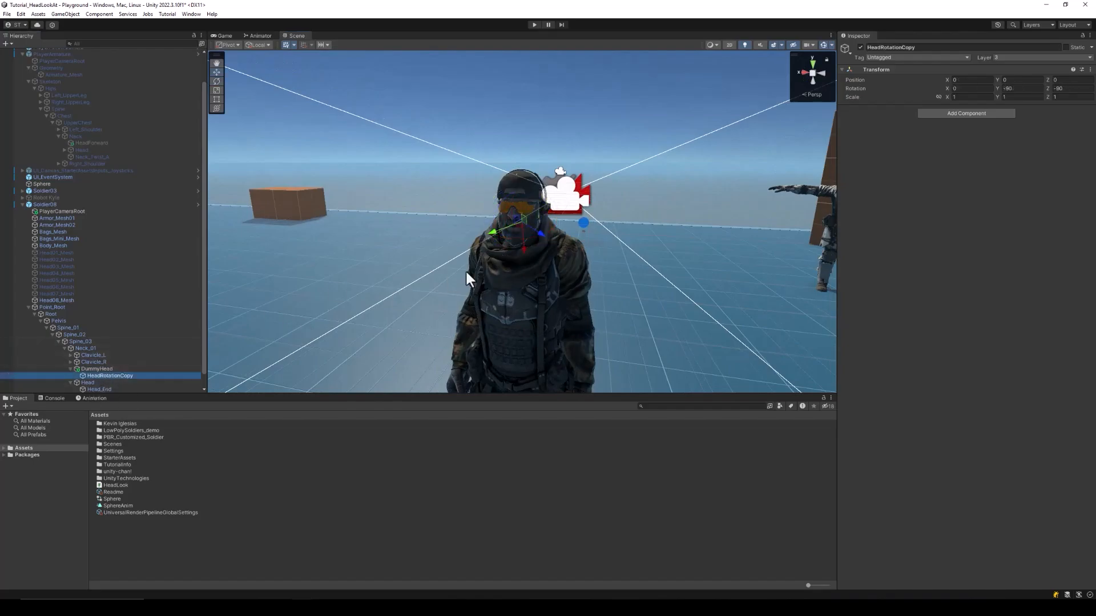
left_click(87, 382)
key("e")
left_click_drag(536, 229, 497, 243)
left_click(95, 376)
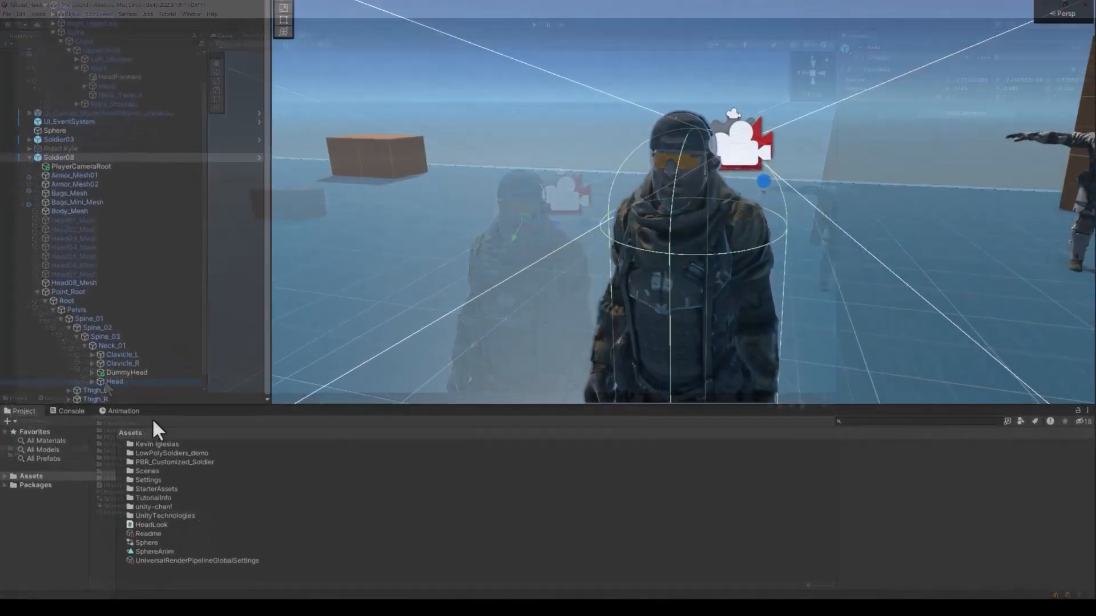
Create DummyHeadForward under Neck_01 and assign it as Soldier08's Head Look Head Forward
left_click(86, 369)
right_click(86, 369)
left_click(169, 164)
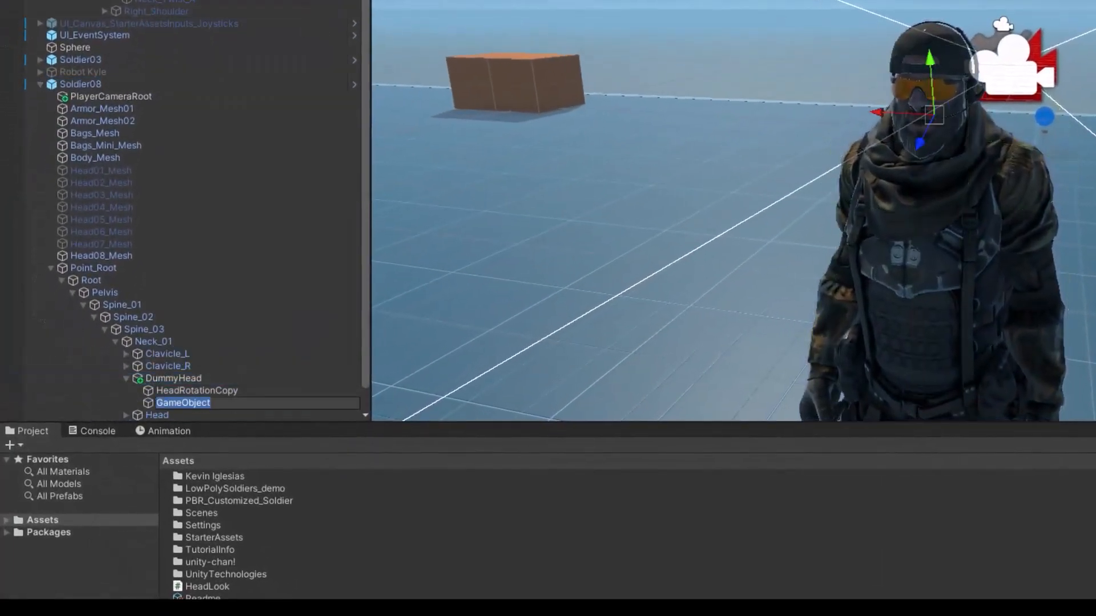
type("DummyHeadForward")
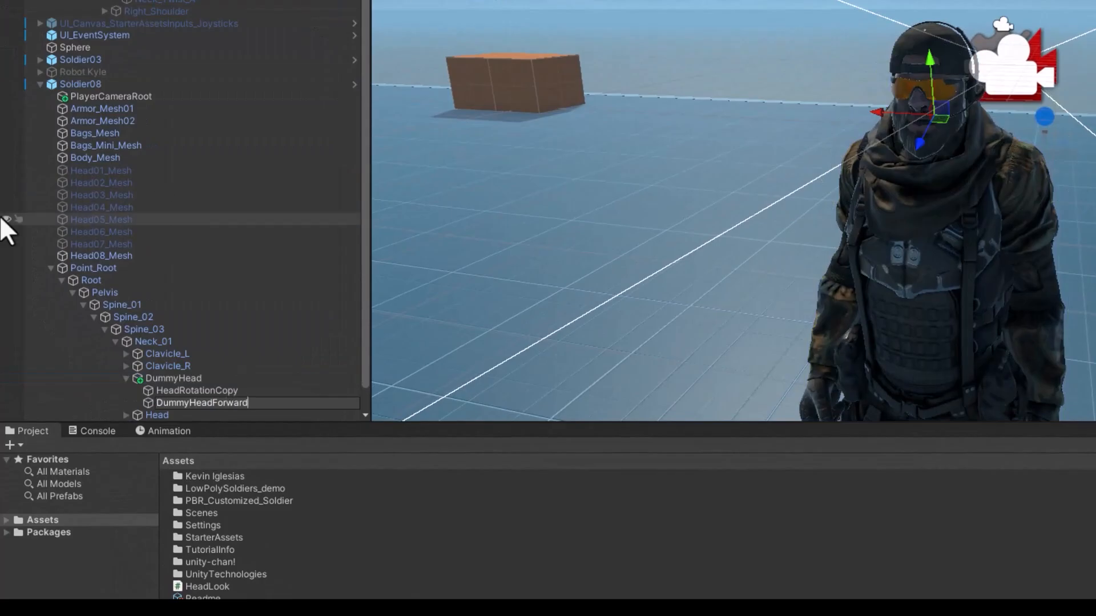
key("Return")
left_click_drag(139, 406, 176, 372)
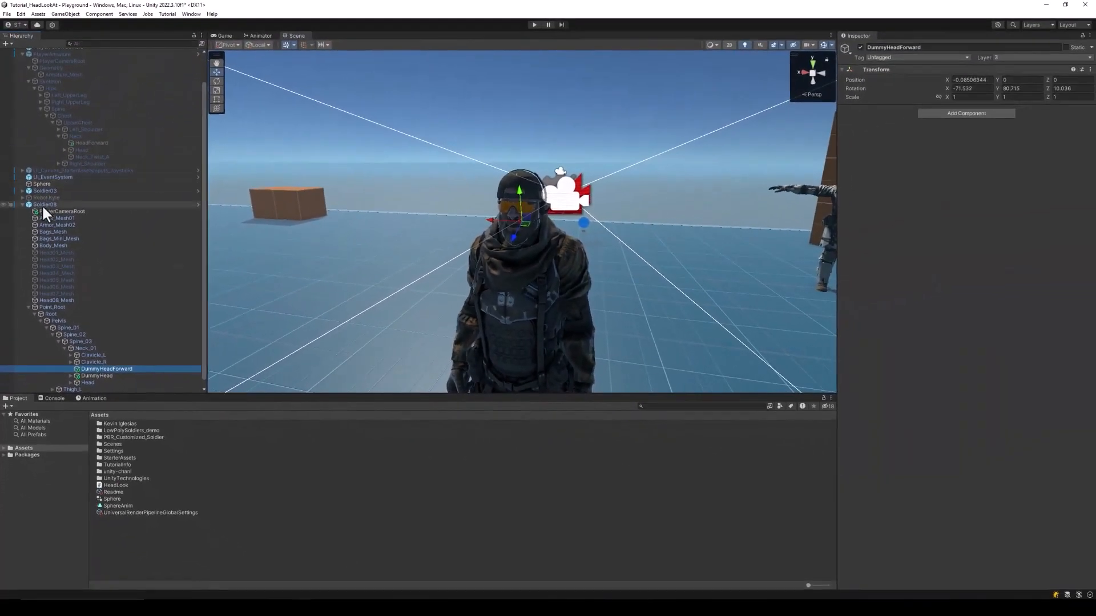
left_click(60, 140)
left_click_drag(112, 369, 973, 295)
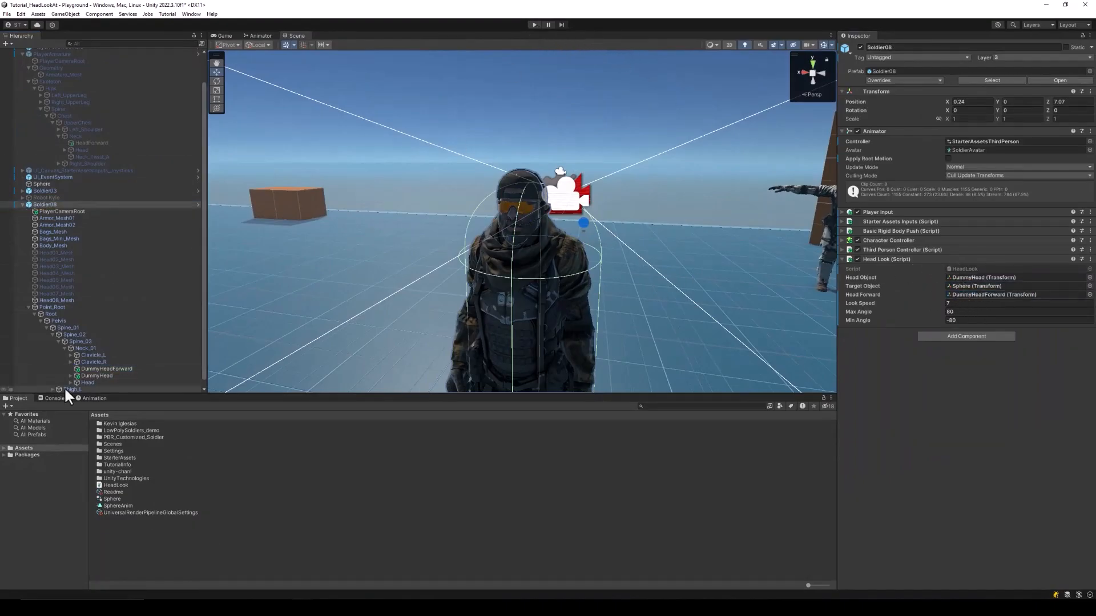
Add a new CopyRotation script component to the Head bone
left_click(86, 383)
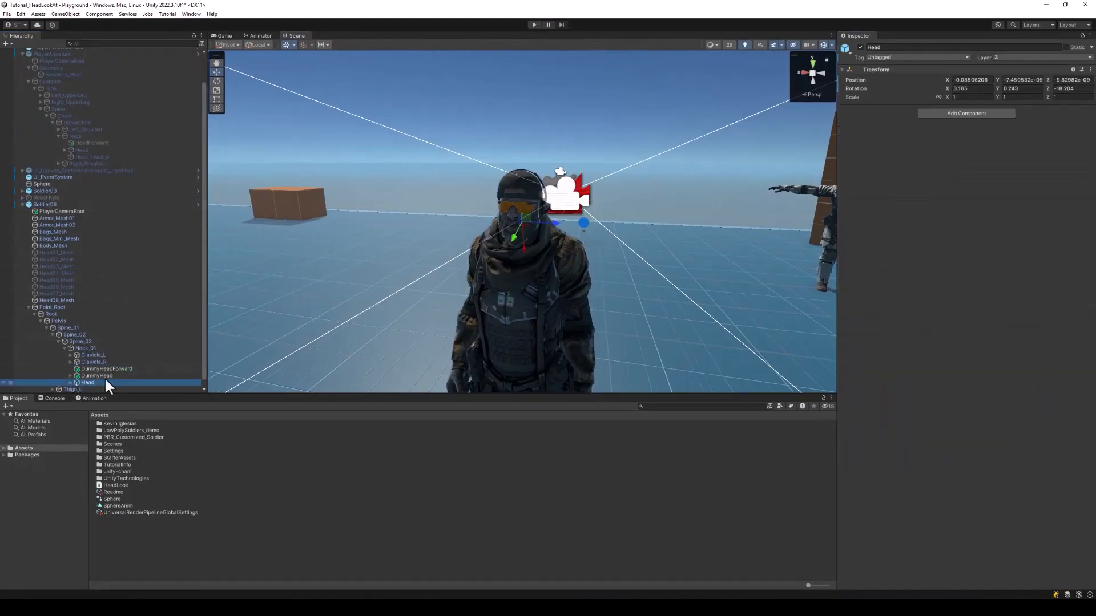
left_click(979, 115)
type("CopyRotat")
key("Return")
type("ion")
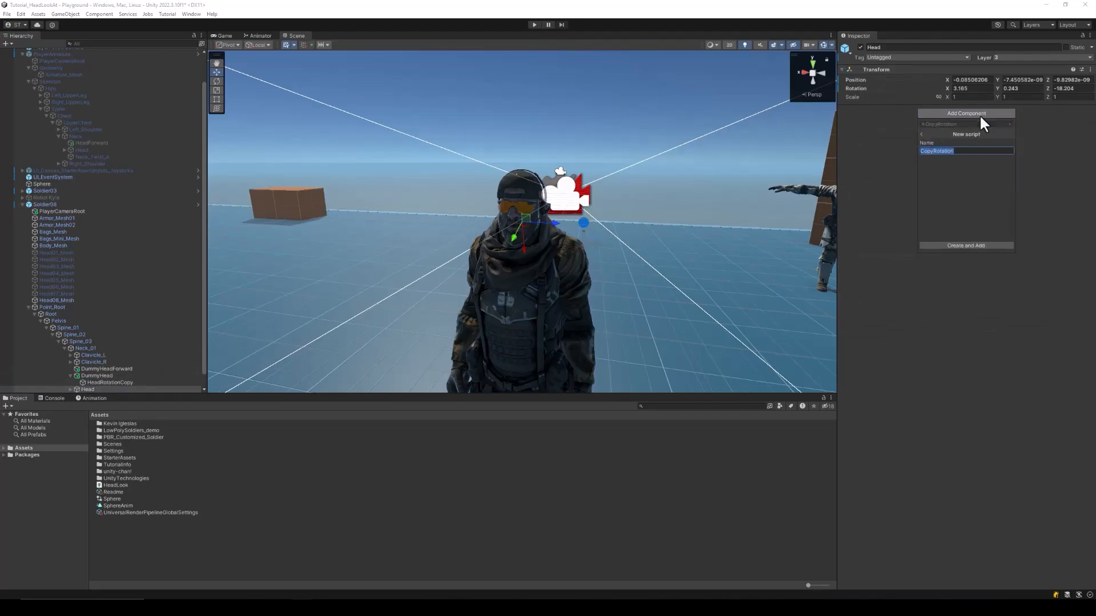
key("Return")
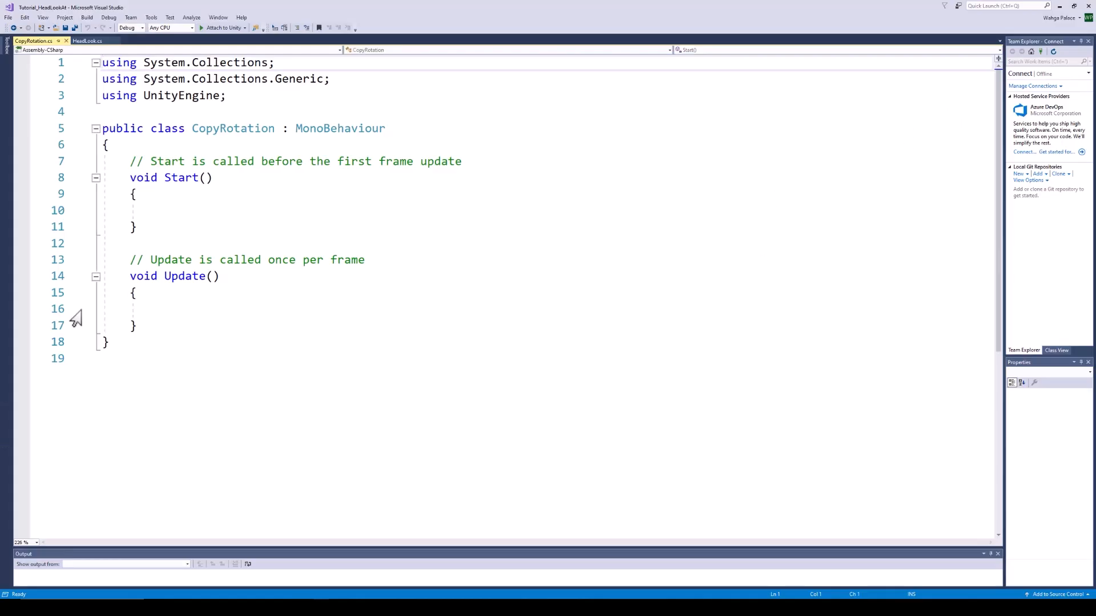
Add a public Transform TargetObject field to CopyRotation and save
left_click(152, 148)
key("Return")
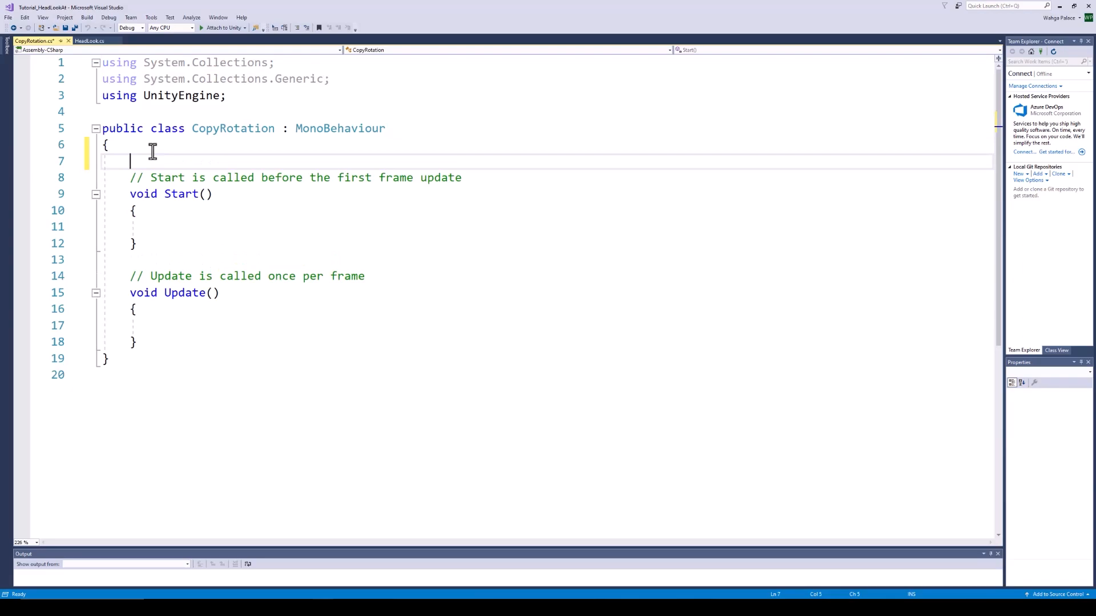
type("public Transform TargetOb")
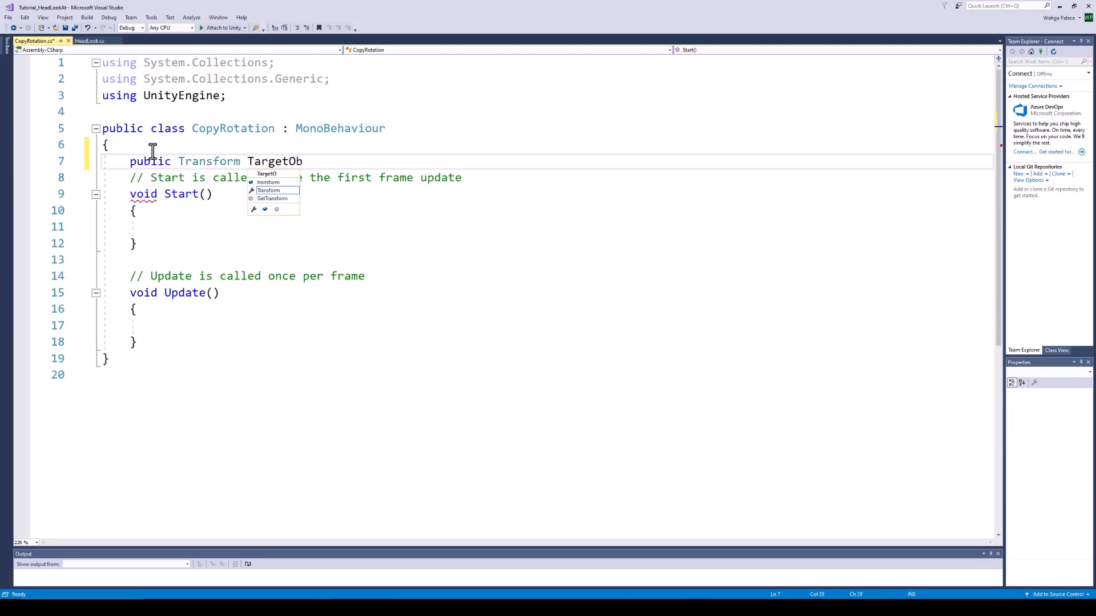
type("ject;")
key("ctrl+s")
Duplicate Update as LateUpdate setting transform.rotation to TargetObject's rotation
left_click_drag(149, 343, 131, 294)
key("ctrl+c")
left_click(148, 344)
key("Return")
key("ctrl+v")
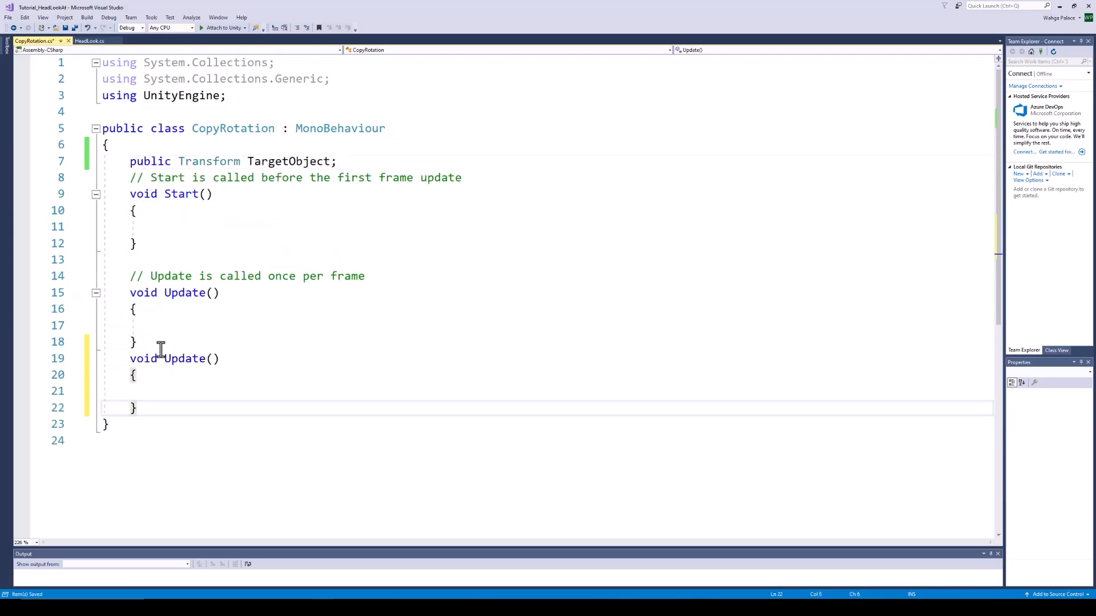
left_click(161, 347)
key("Return")
left_click(165, 375)
type("Late")
left_click(185, 406)
type("tra")
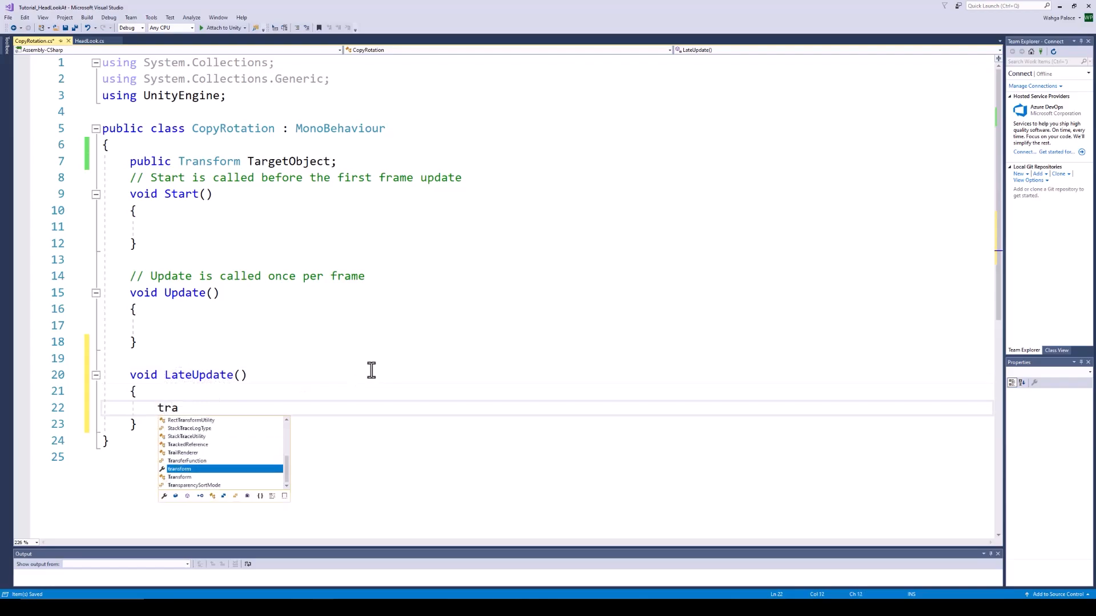
type("nsform.rotation=targetobjec")
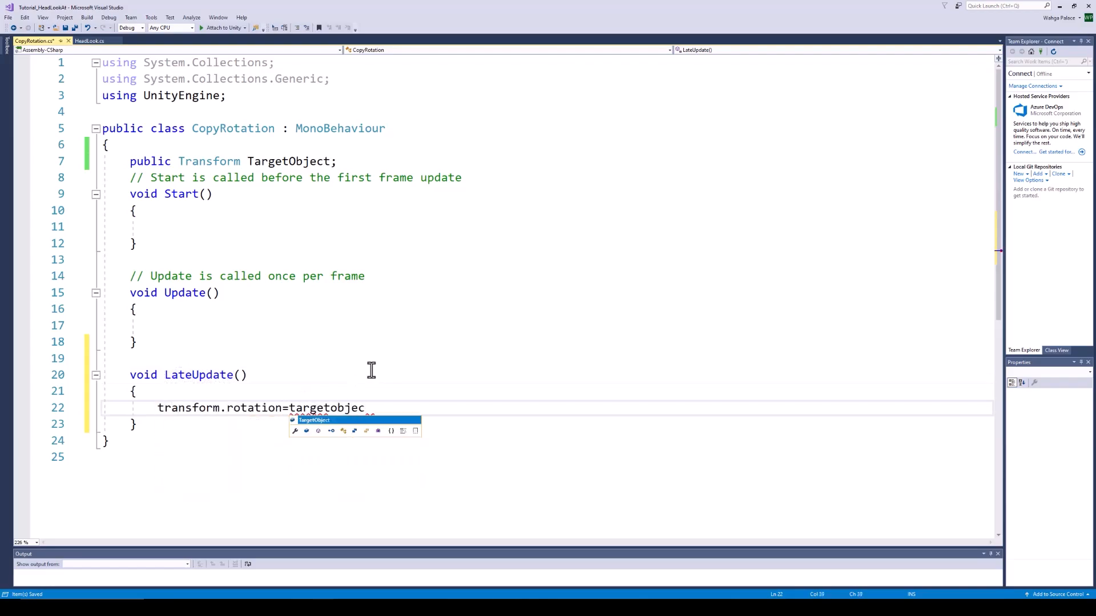
type("t.rotation;")
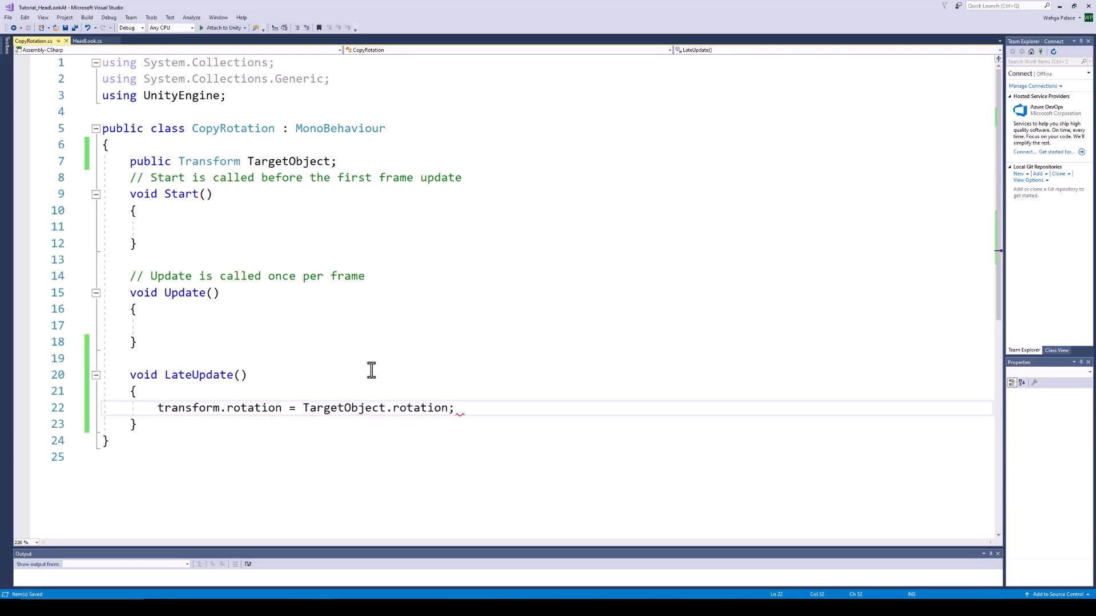
Assign HeadRotationCopy as Copy Rotation's Target Object and enter play mode
key("alt+Tab")
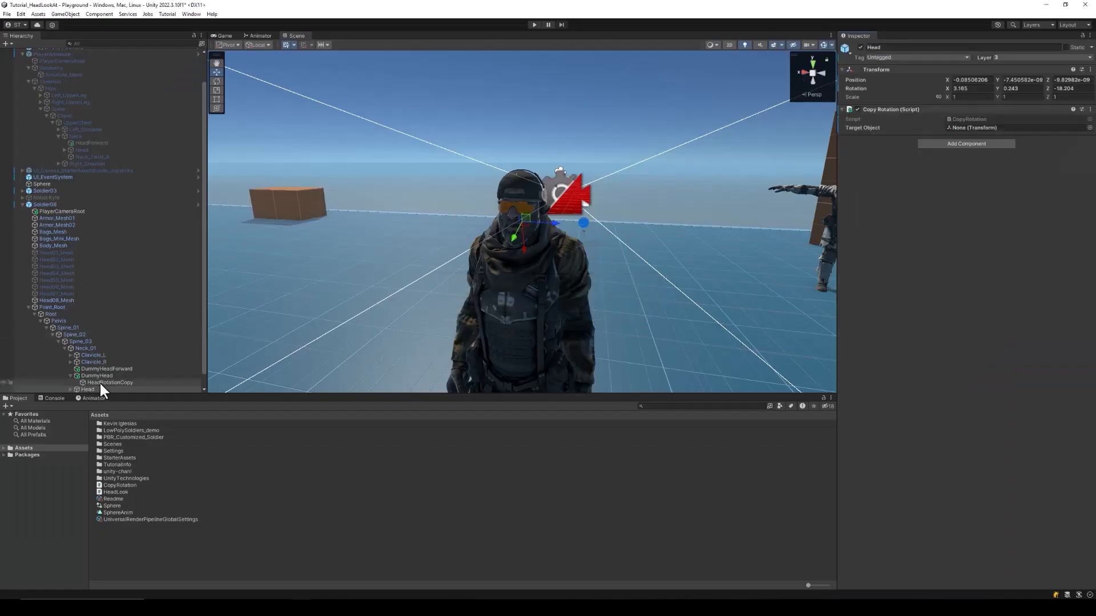
left_click_drag(99, 381, 1000, 136)
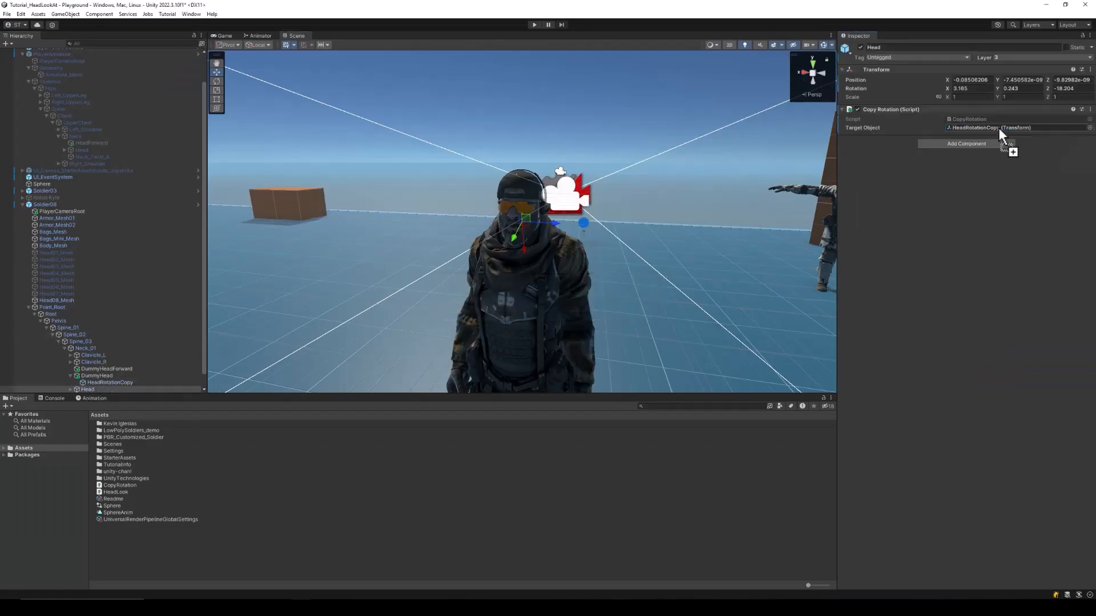
left_click(534, 25)
Walk the soldier around the Sphere with WASD, watching his head turn toward it
left_click(507, 184)
key("d")
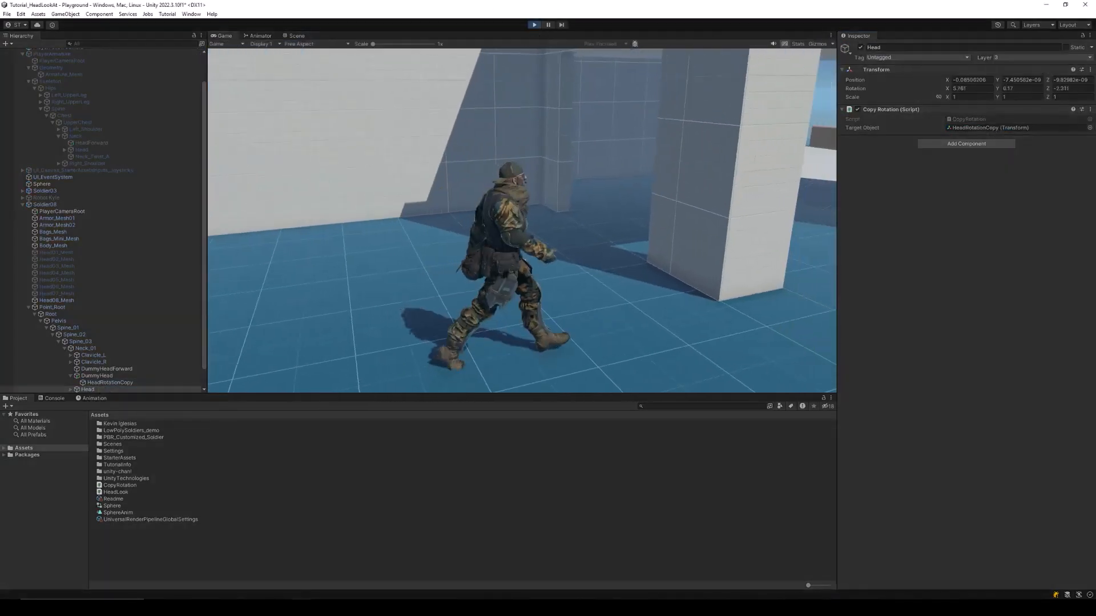
key("w")
key("d")
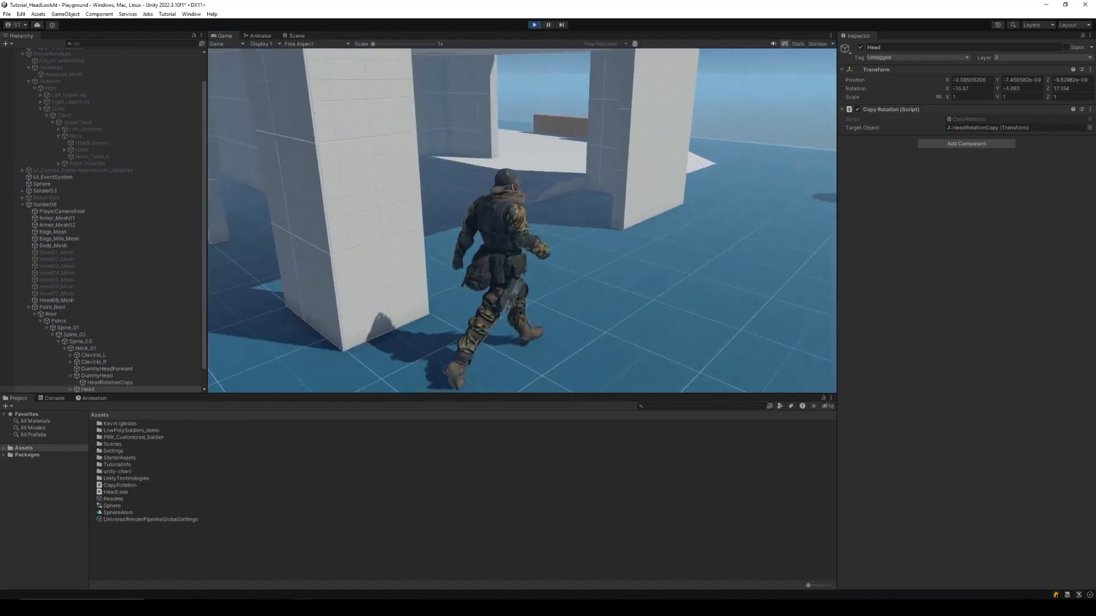
key("w")
key("d")
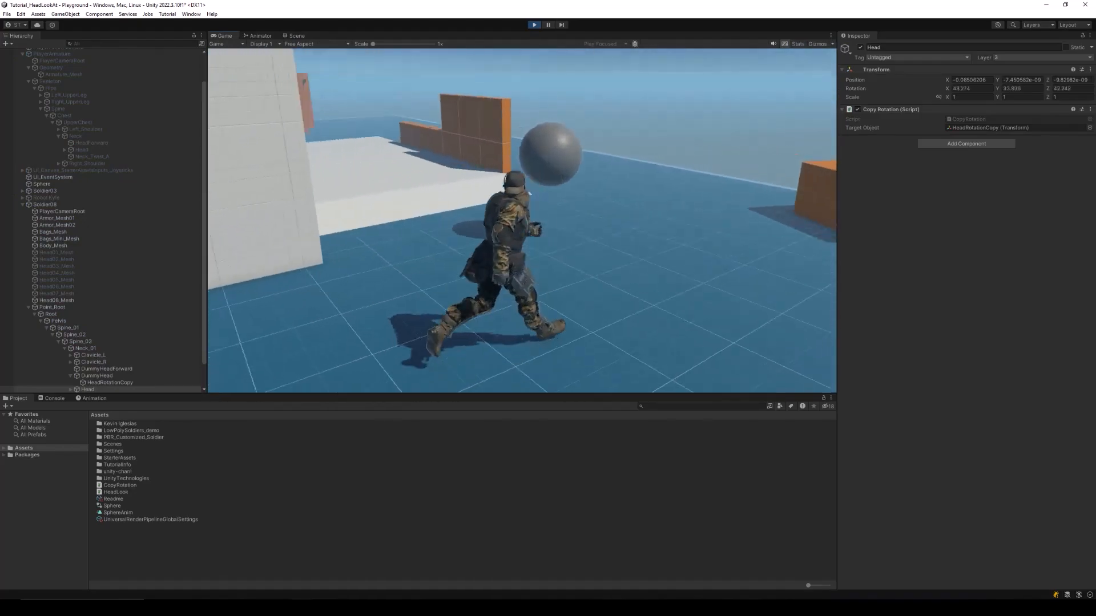
key("w")
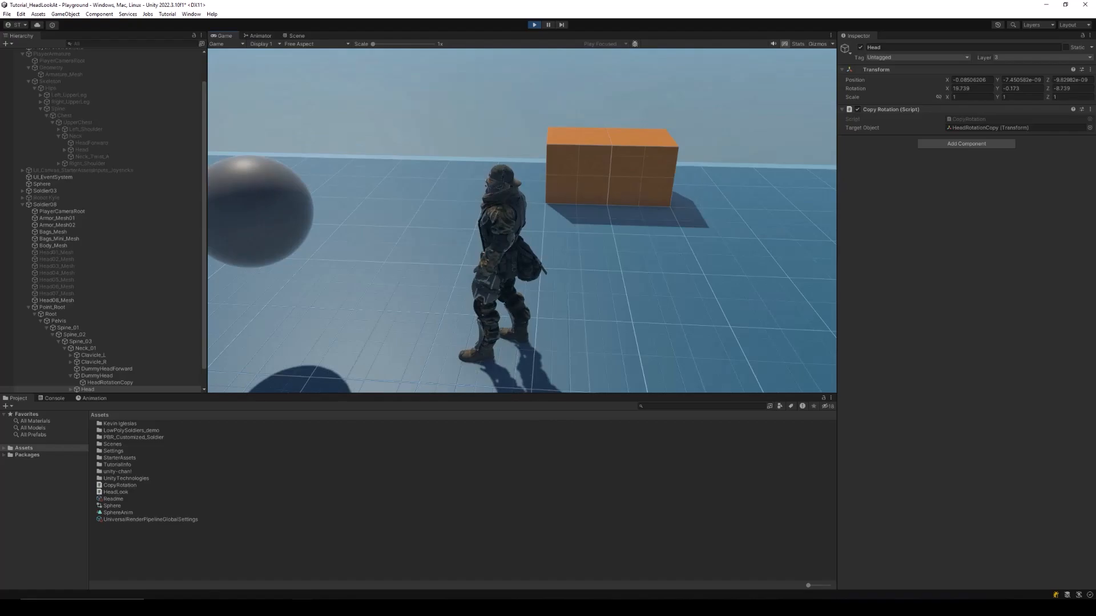
key("a")
key("a")
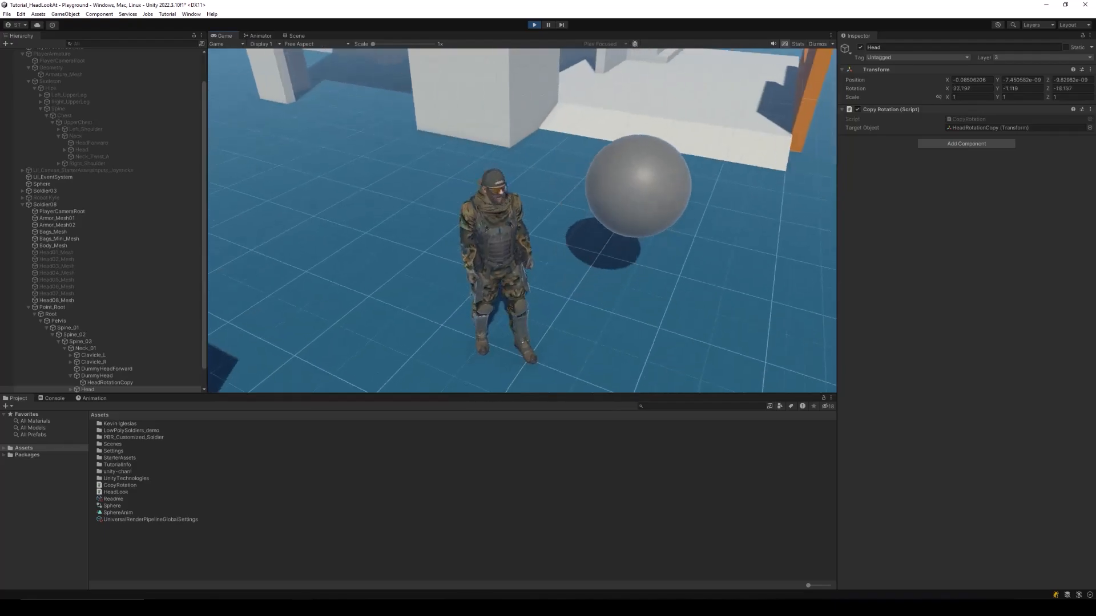
key("w")
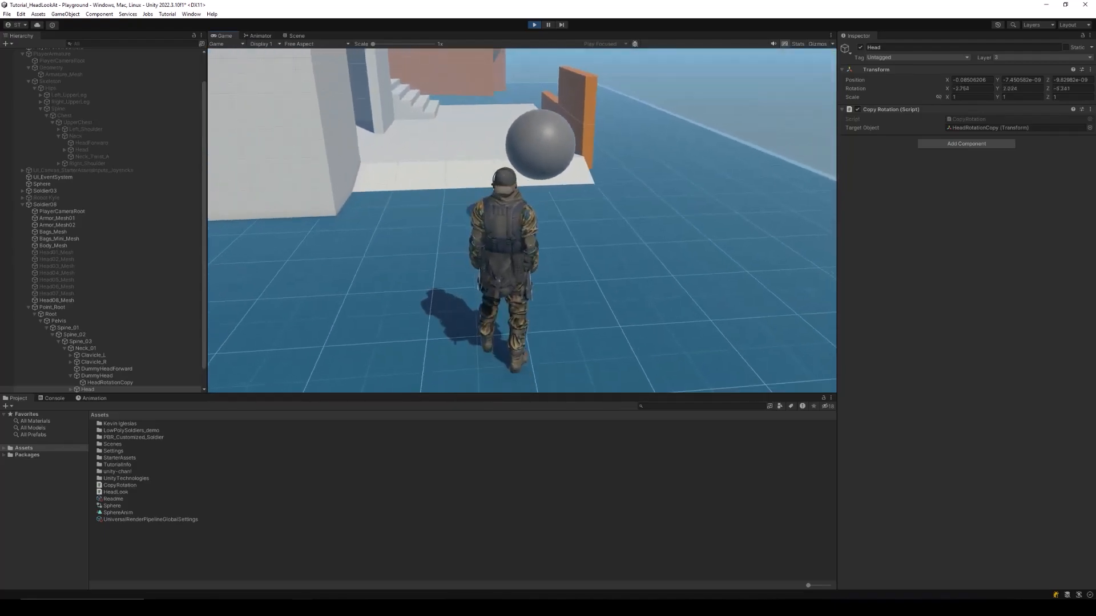
key("a")
key("w")
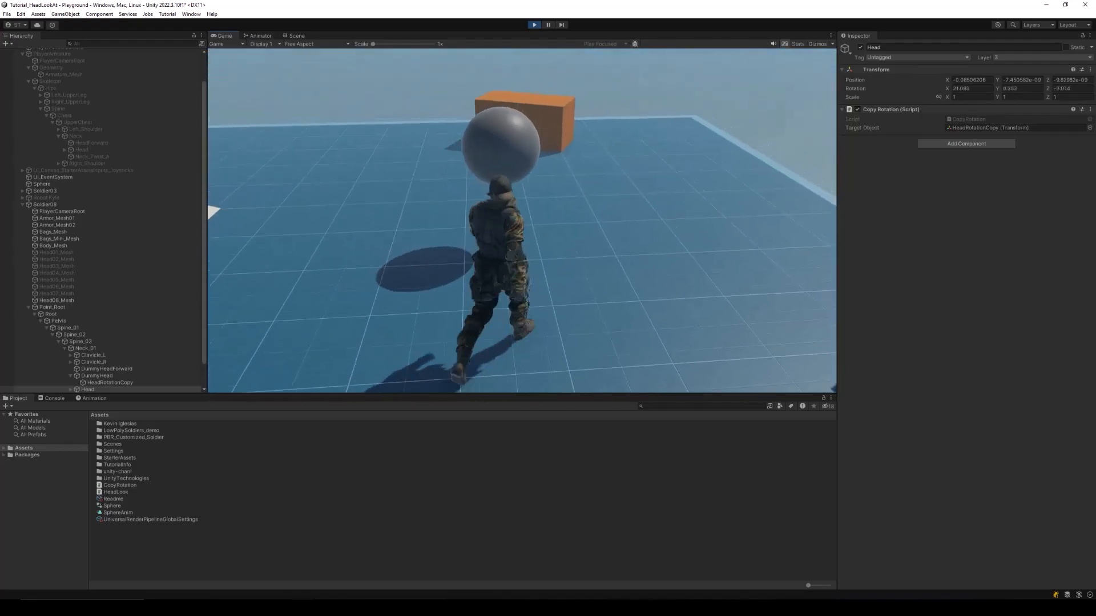